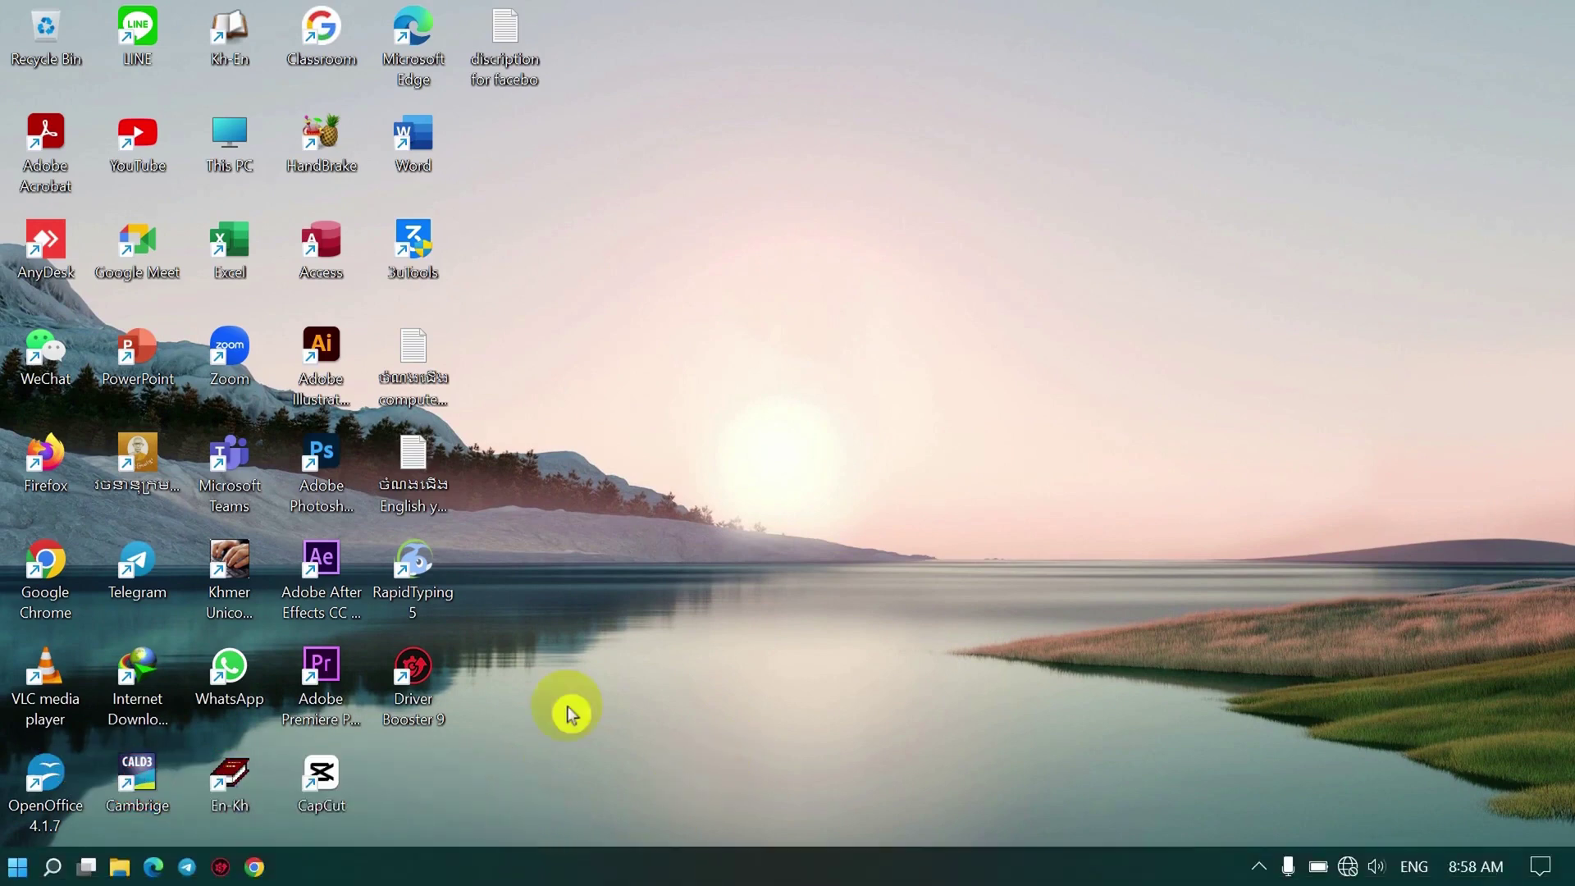
- Open the New Volume (D:) drive in File Explorer
{"action": "mouse_move", "coordinate": [236, 879]}
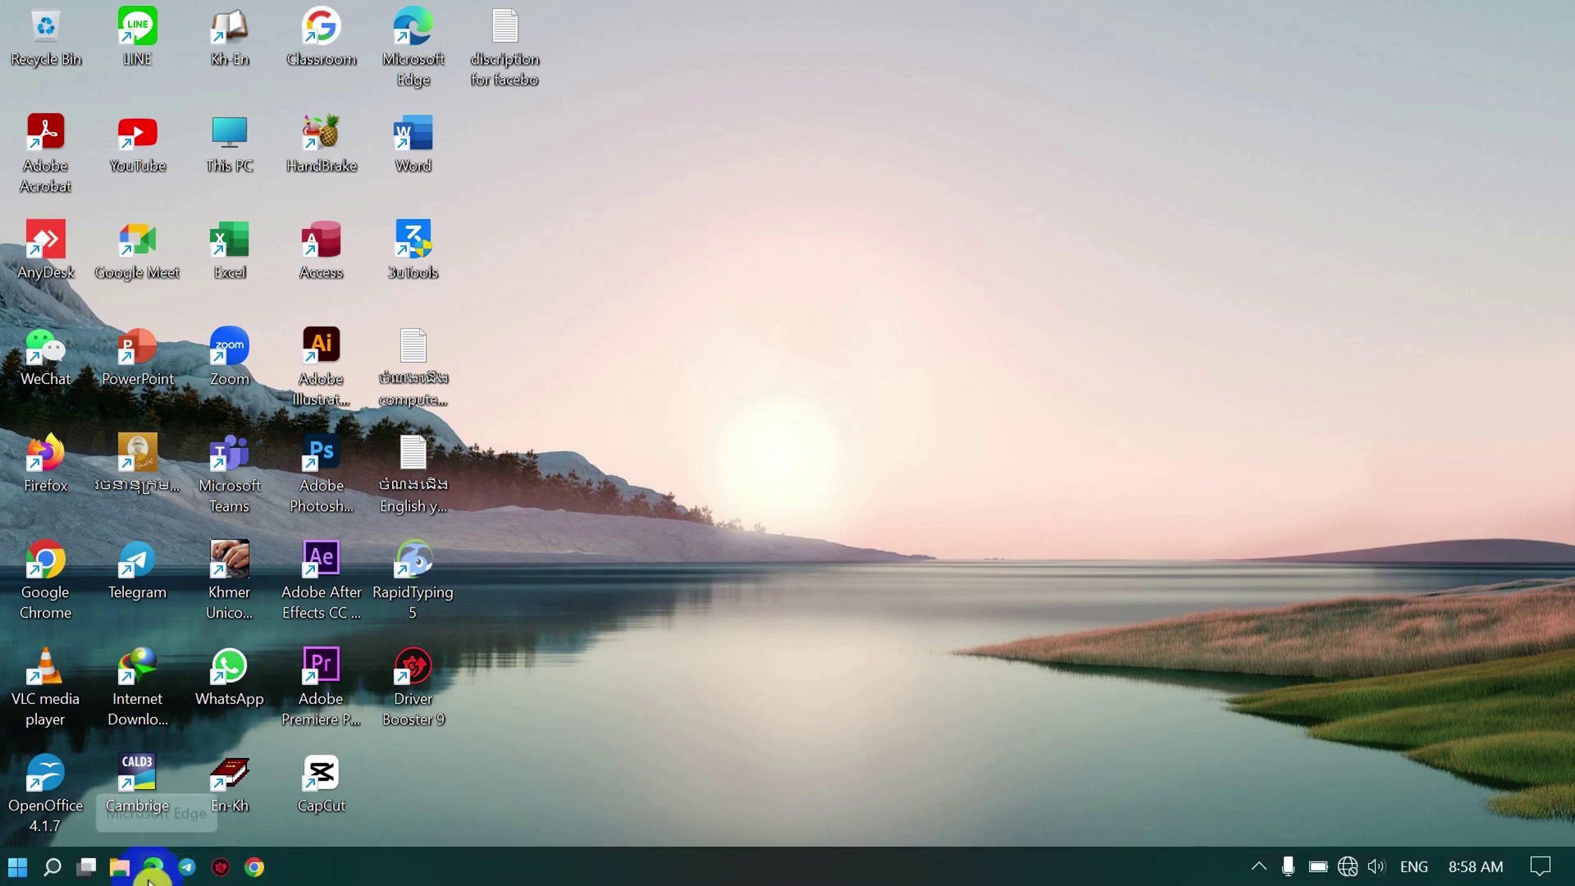
{"action": "left_click", "coordinate": [120, 867]}
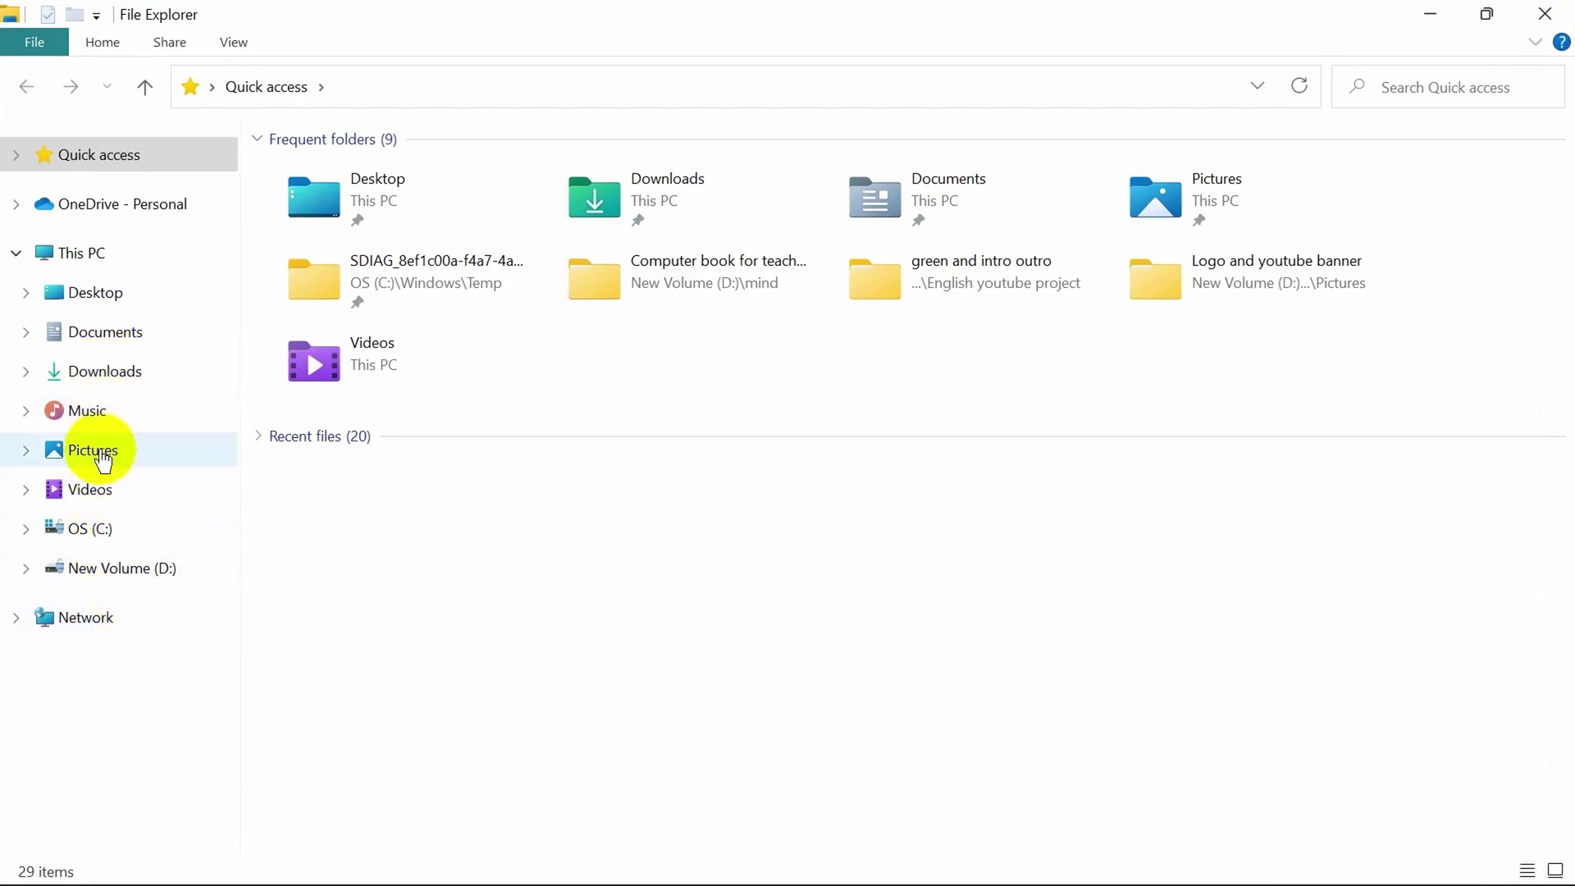
{"action": "left_click", "coordinate": [103, 573]}
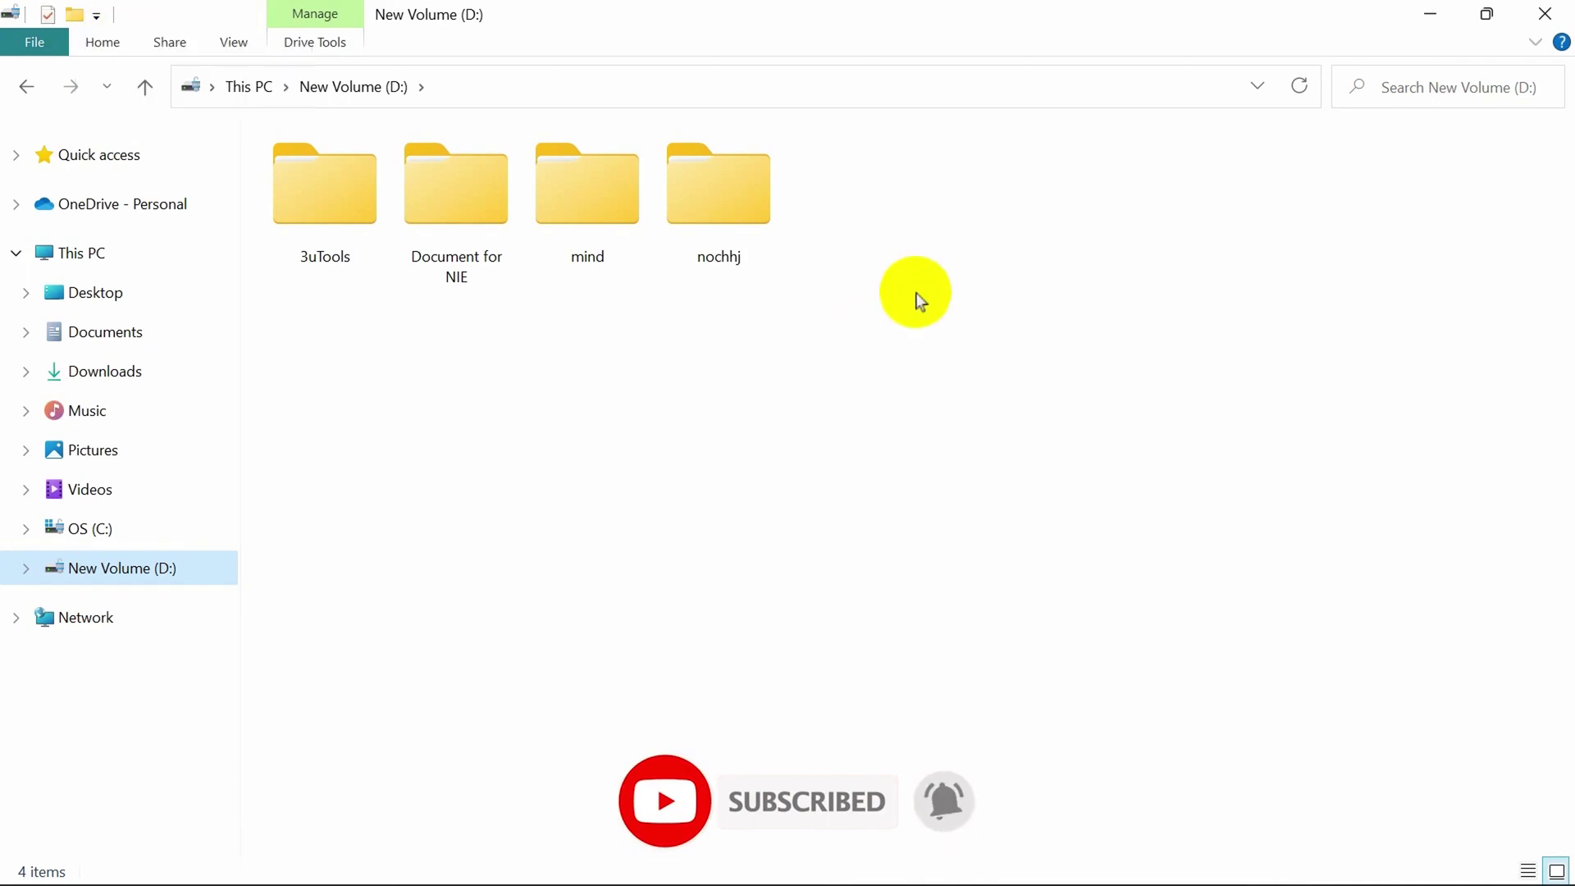
{"action": "right_click", "coordinate": [921, 289]}
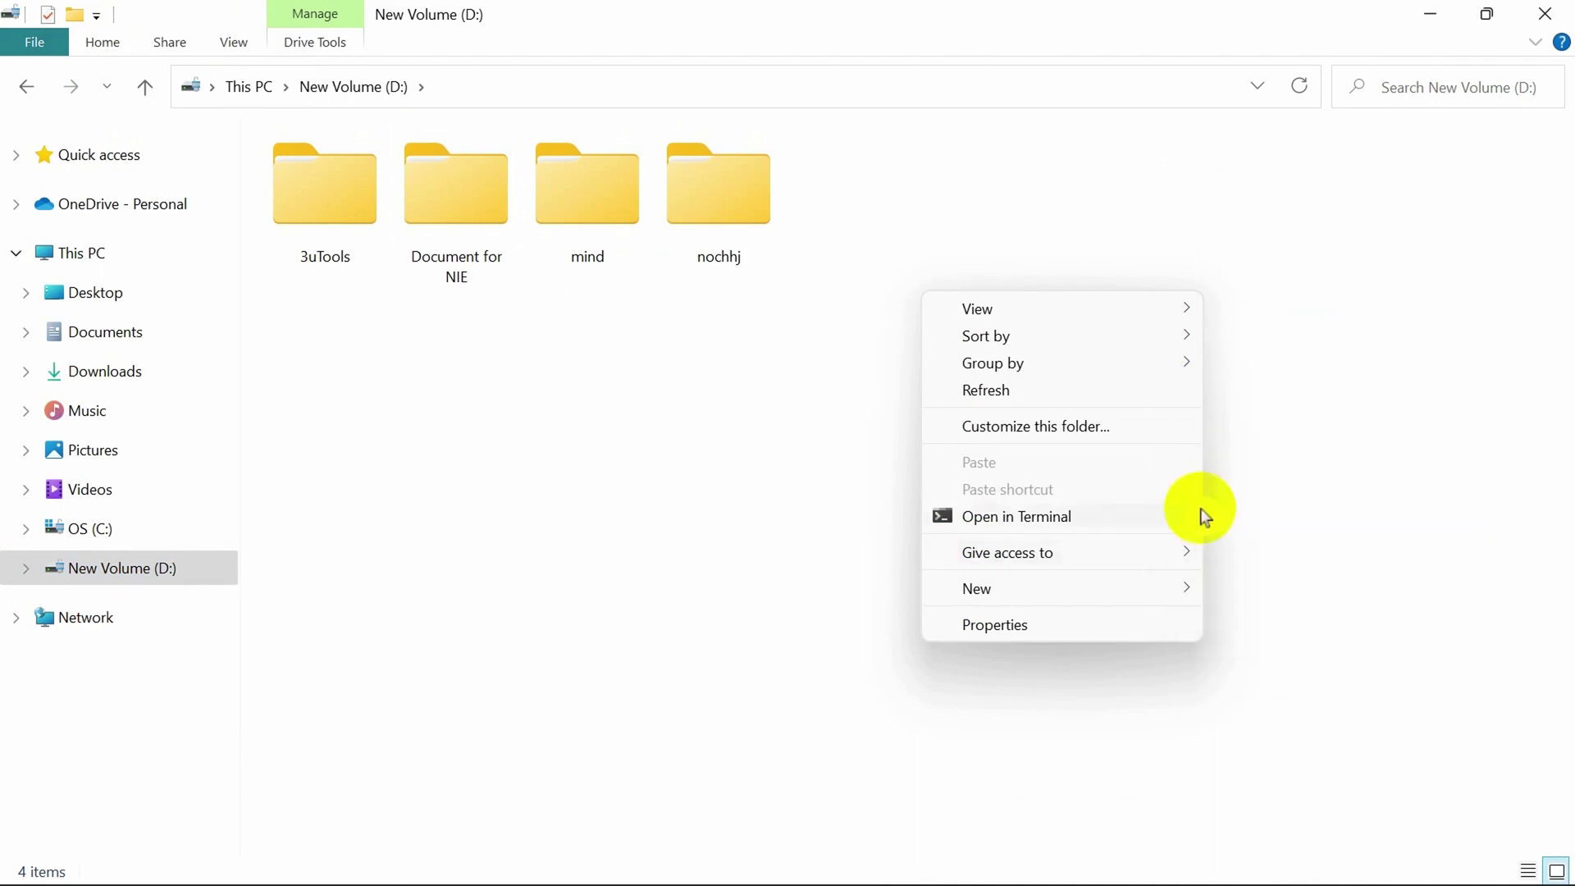
{"action": "mouse_move", "coordinate": [1187, 605]}
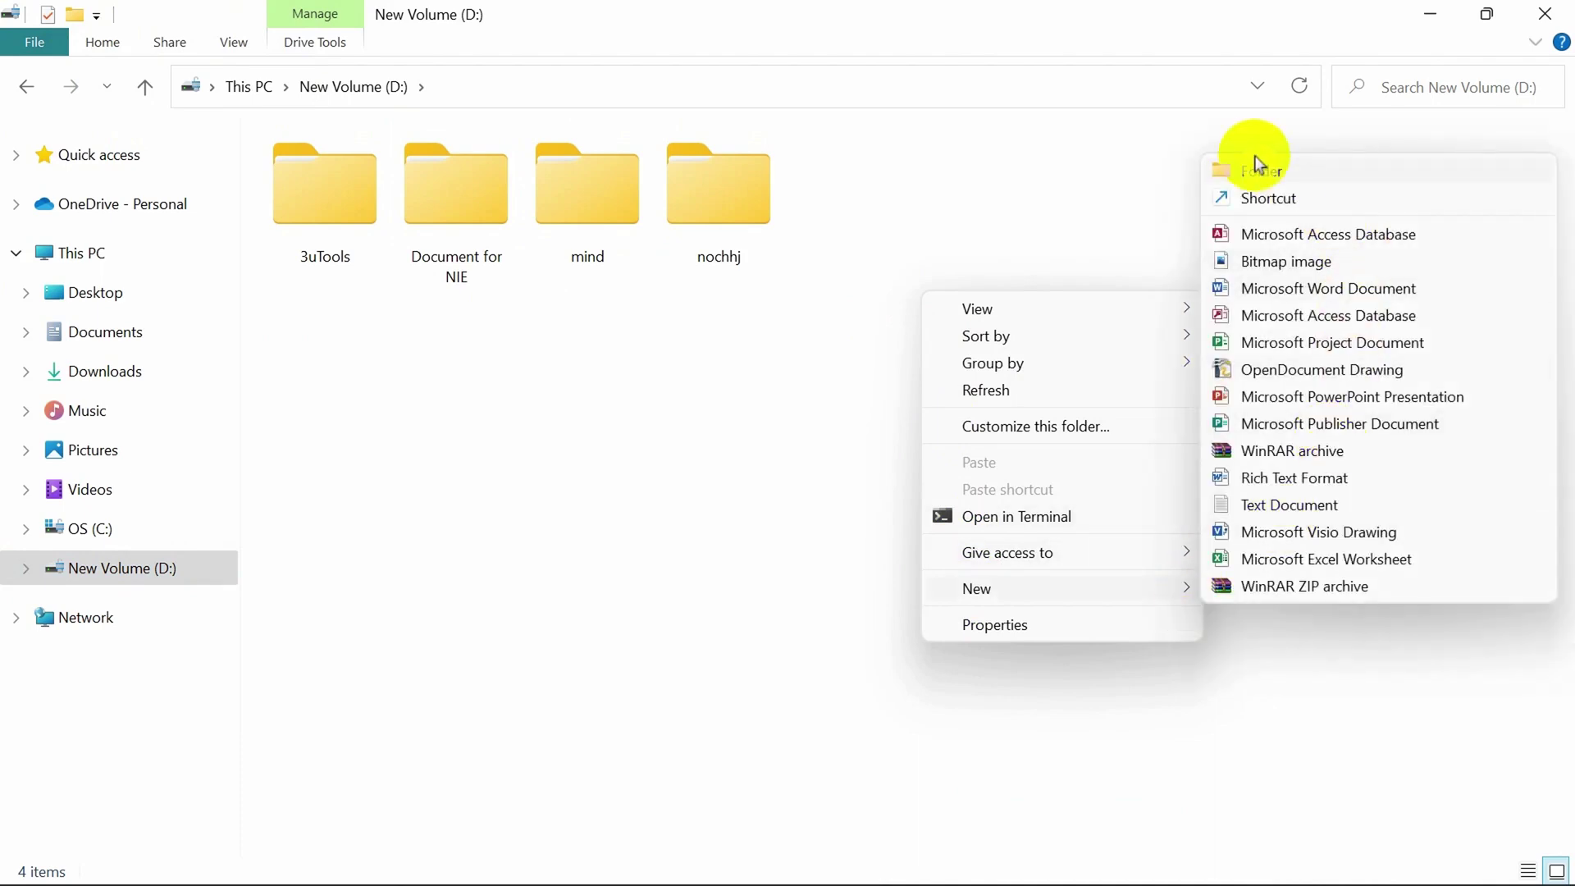
{"action": "left_click", "coordinate": [744, 537]}
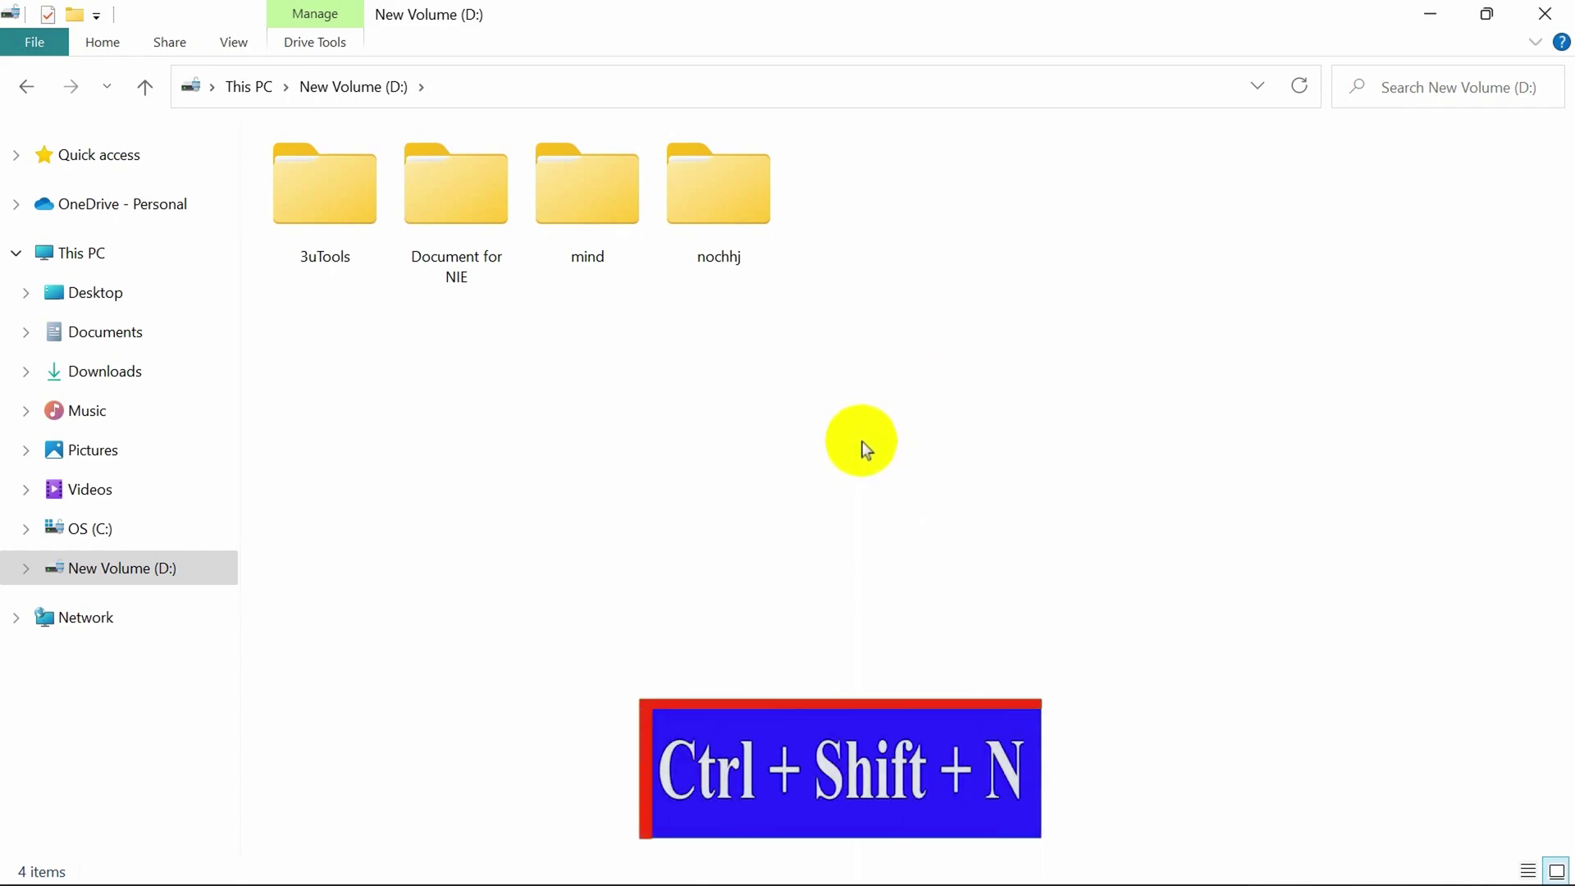
- Create a new folder in New Volume (D:) and keep its default name
{"action": "key", "text": "ctrl+shift+n"}
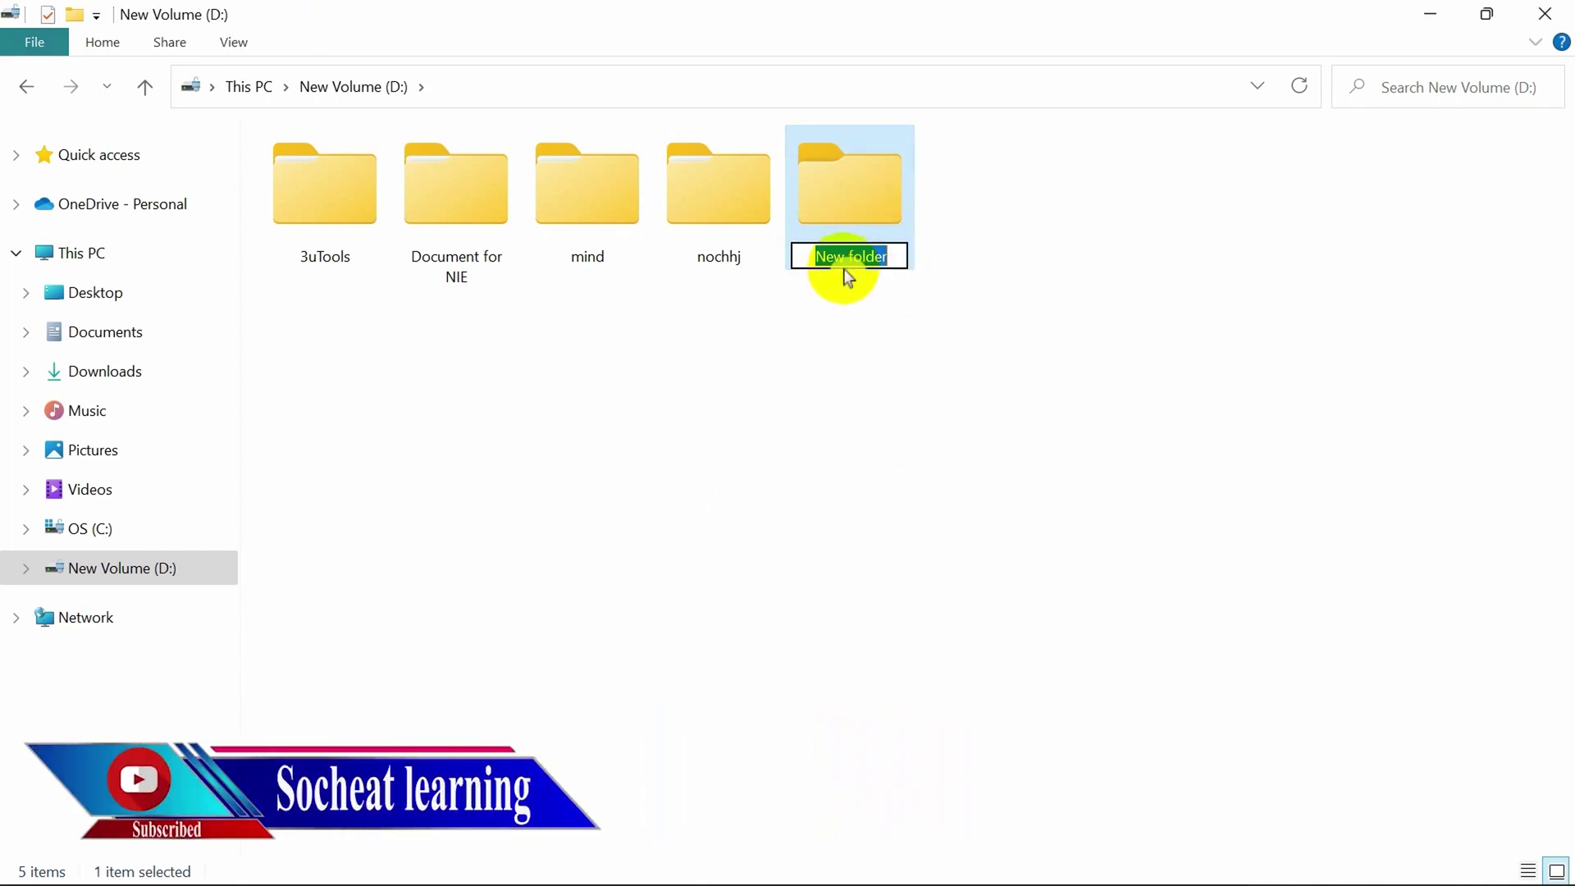
{"action": "key", "text": "Return"}
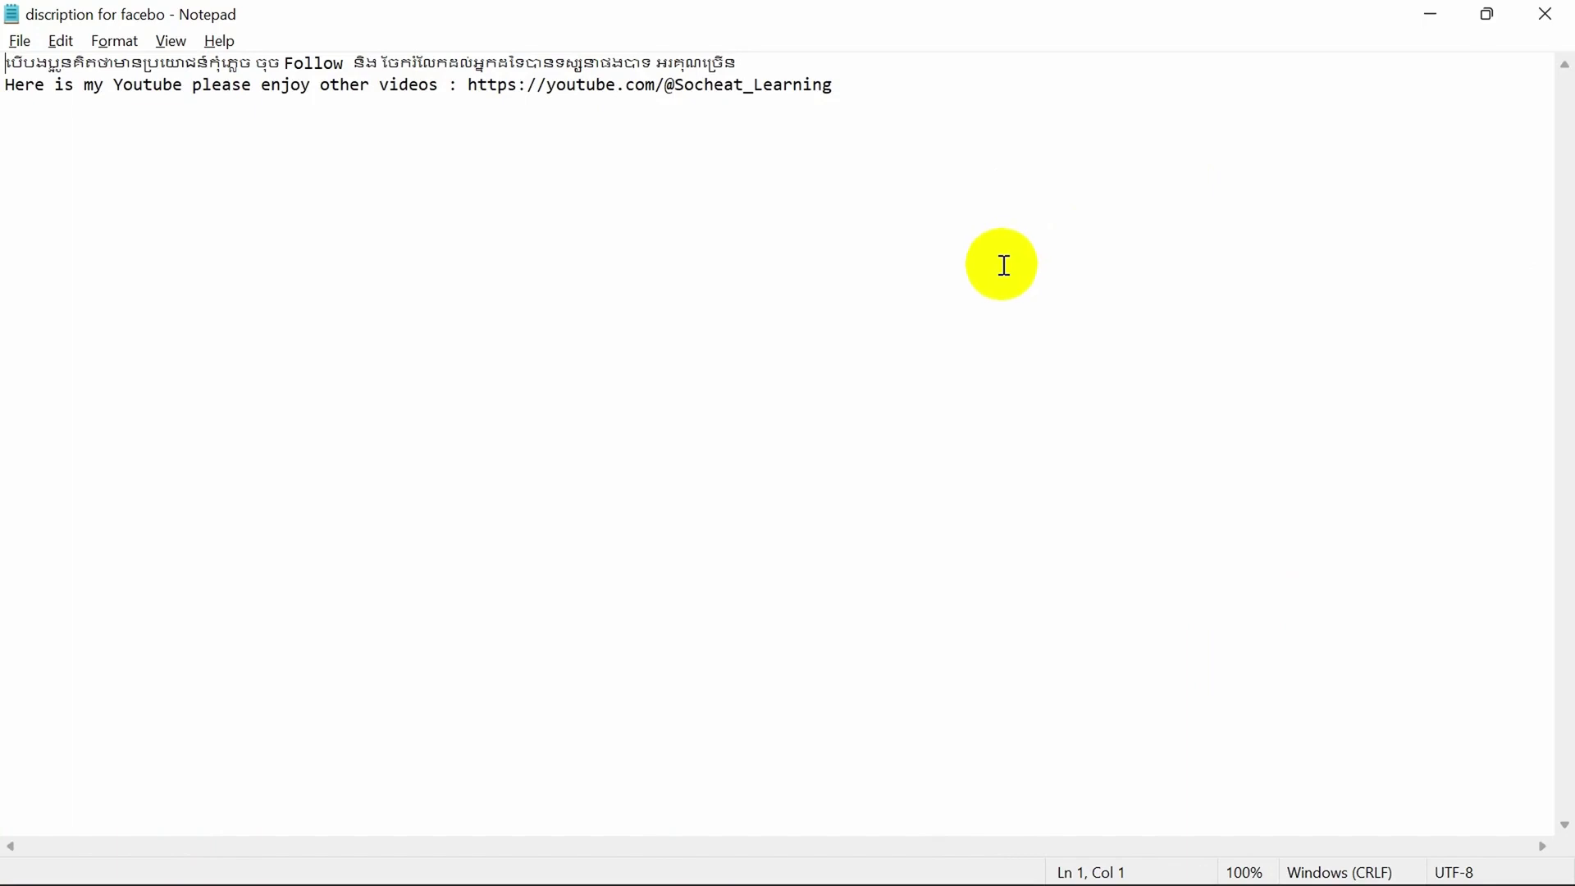
- Close the text file open in Notepad and minimize File Explorer to show the desktop
{"action": "key", "text": "alt+F4"}
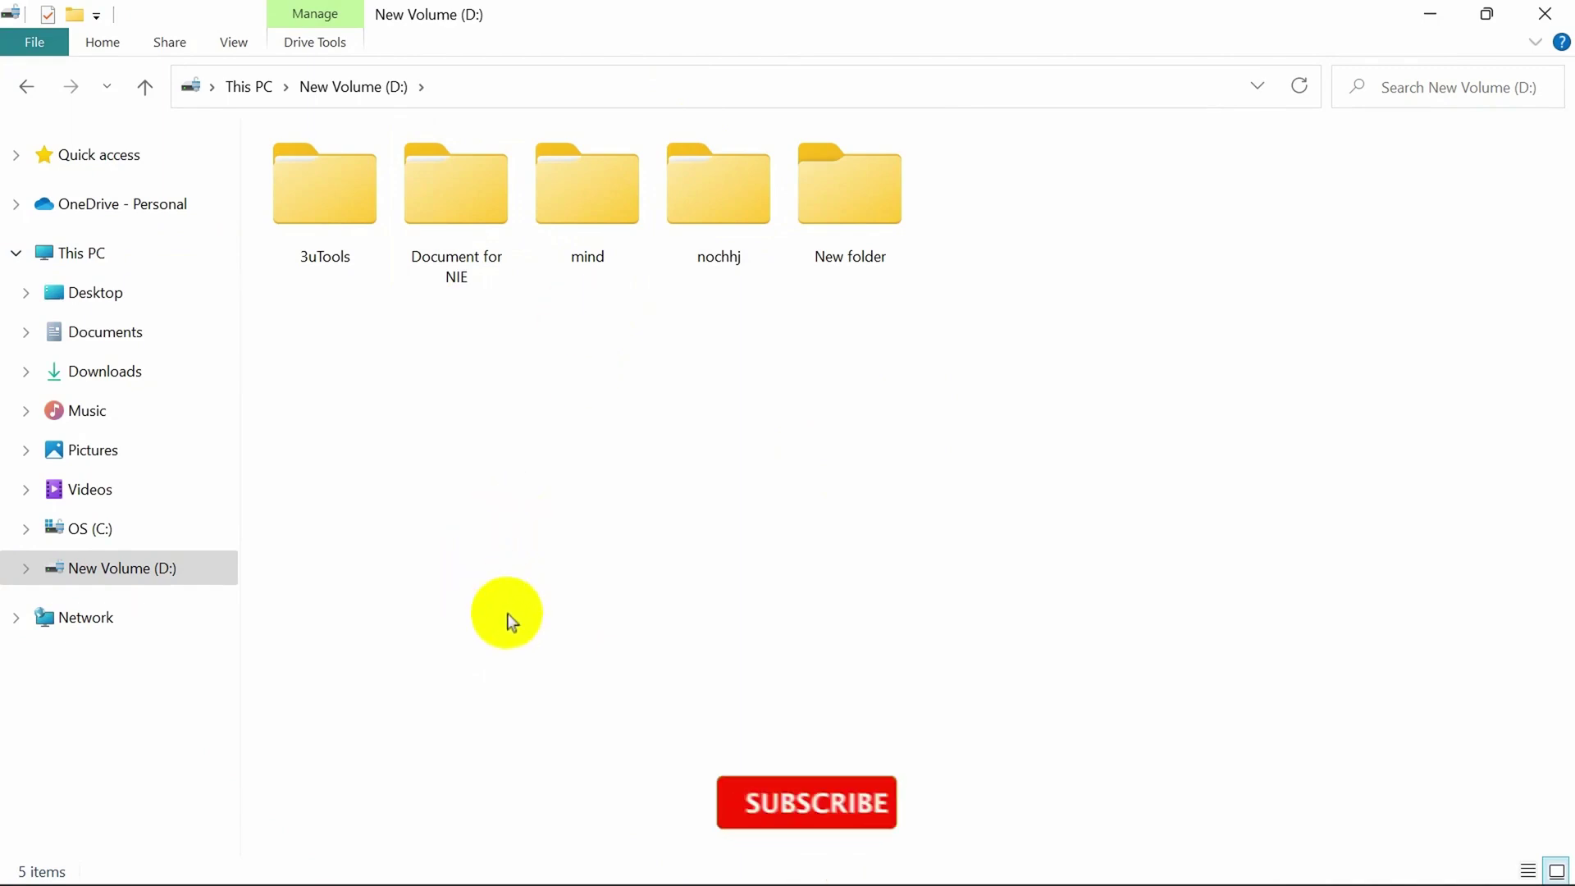
{"action": "left_click", "coordinate": [1432, 12]}
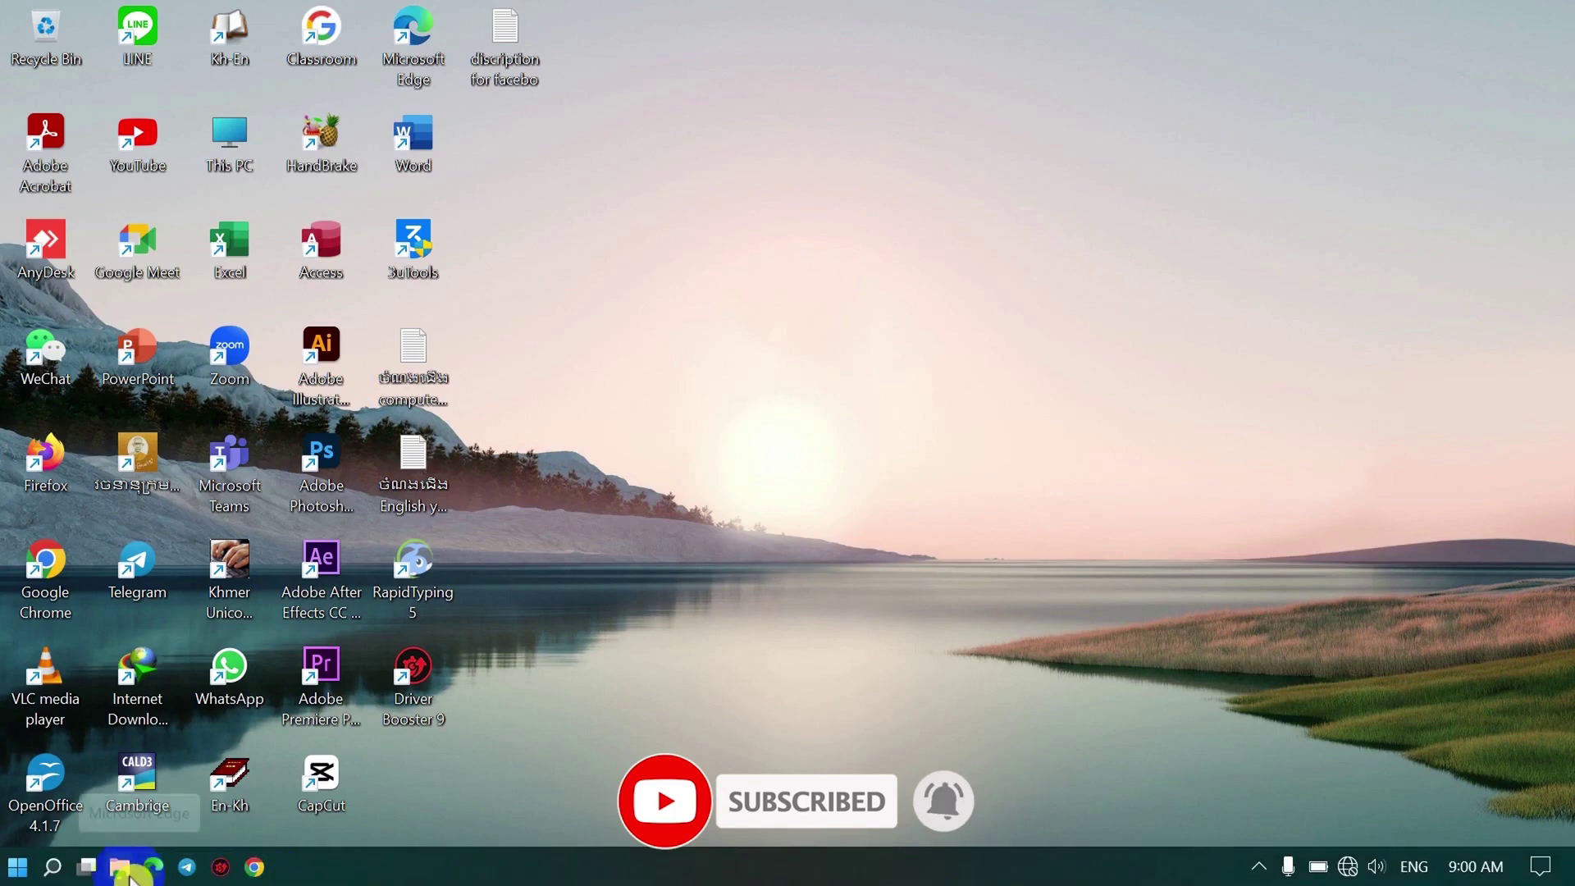
{"action": "left_click", "coordinate": [127, 876]}
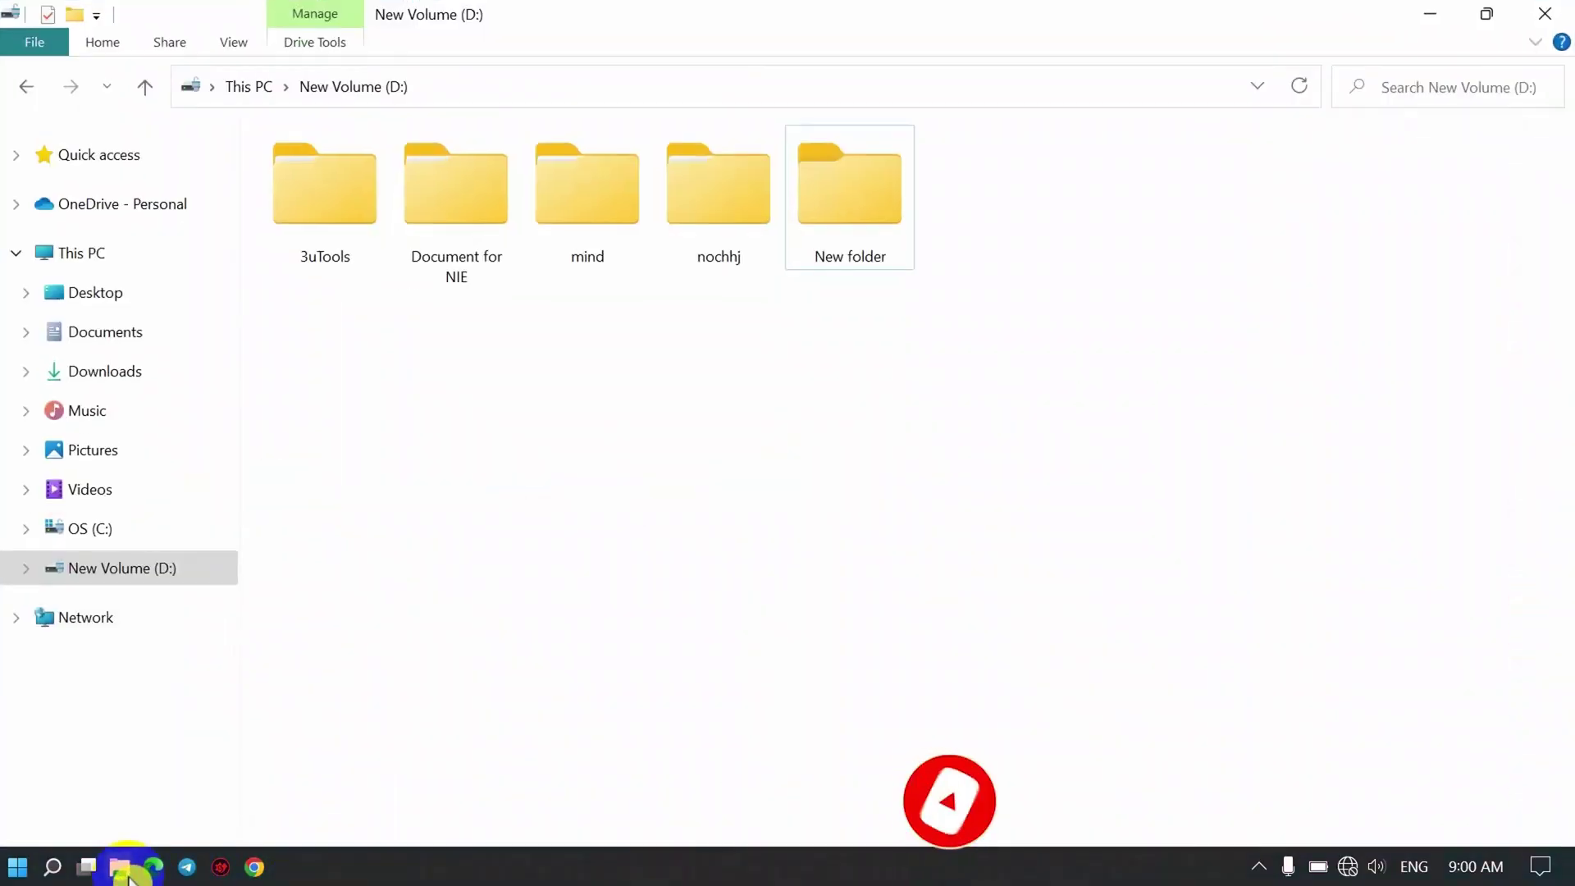
{"action": "left_click", "coordinate": [1432, 12]}
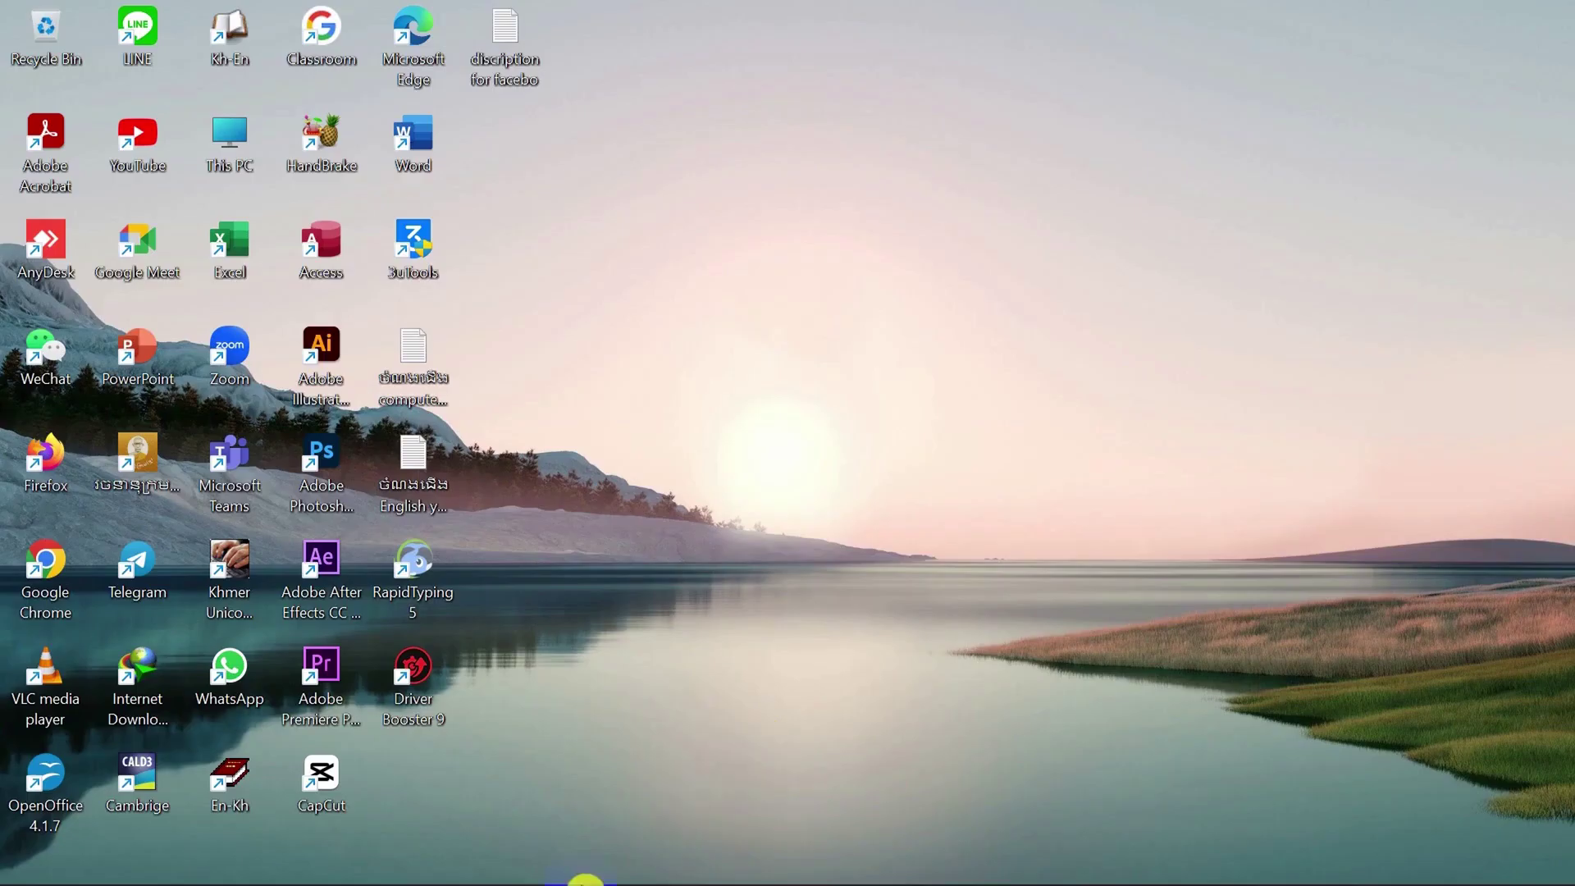
- Open the desktop text file "discription for facebo", maximize its Notepad window and minimize it
{"action": "double_click", "coordinate": [512, 53]}
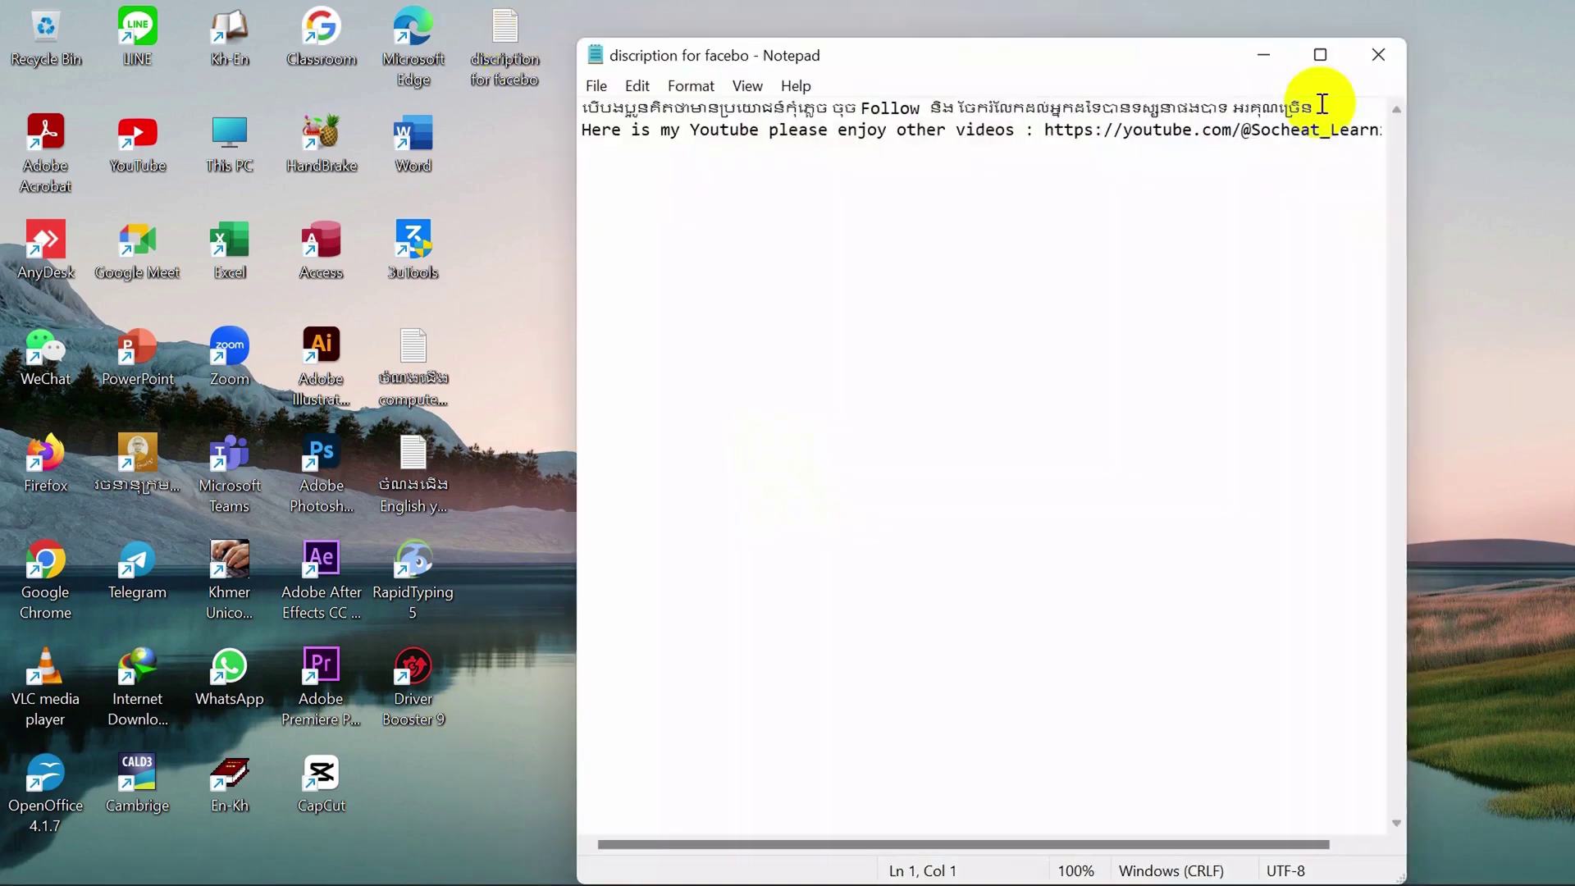
{"action": "left_click", "coordinate": [1318, 53]}
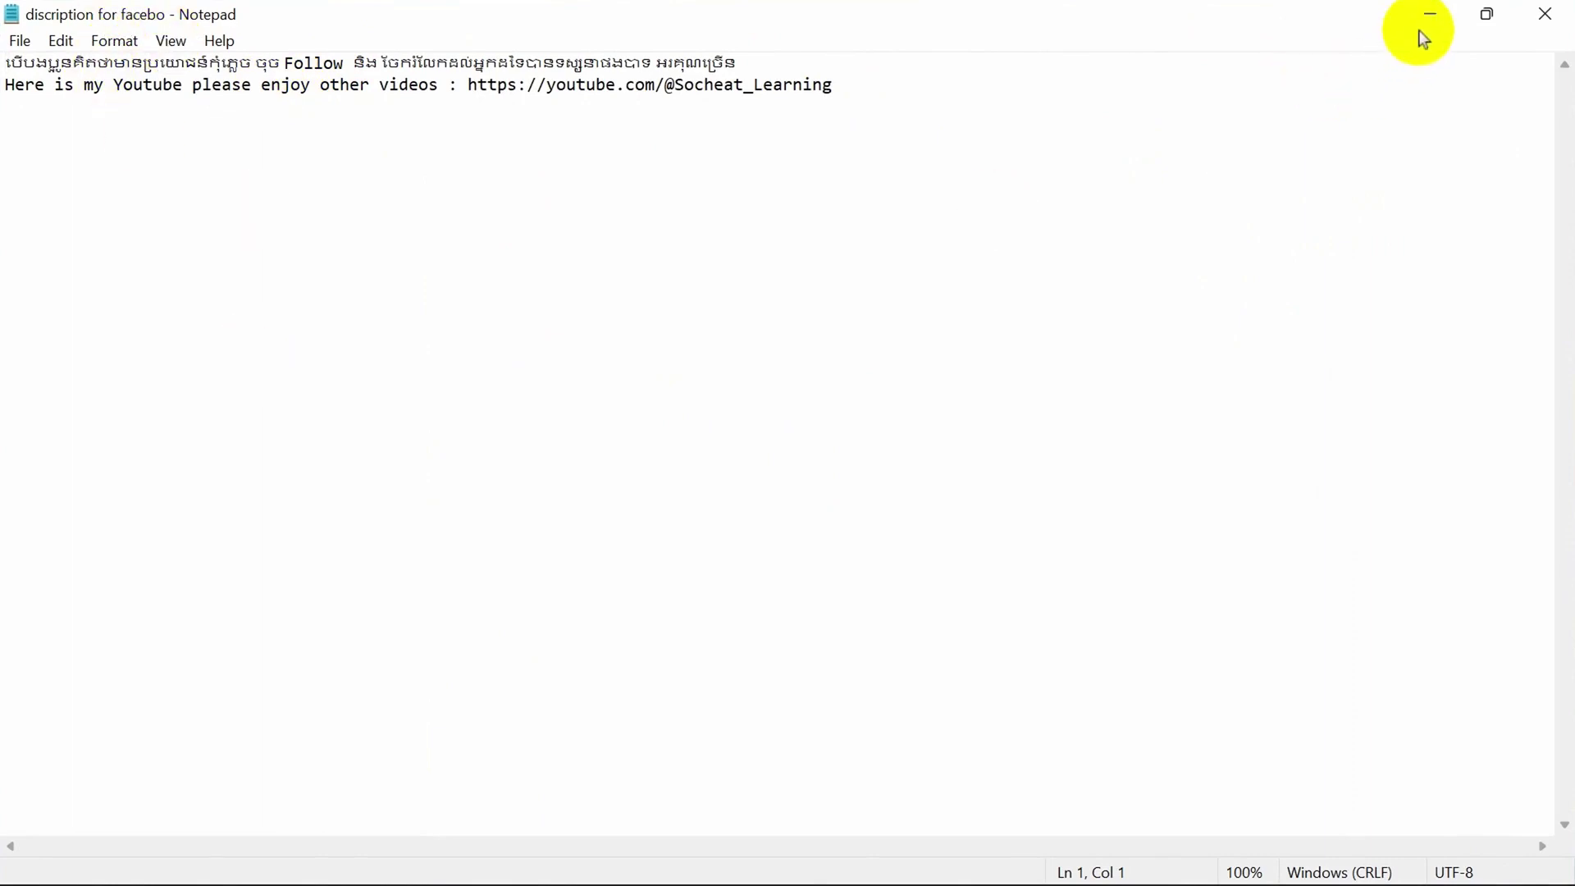
{"action": "left_click", "coordinate": [1438, 18]}
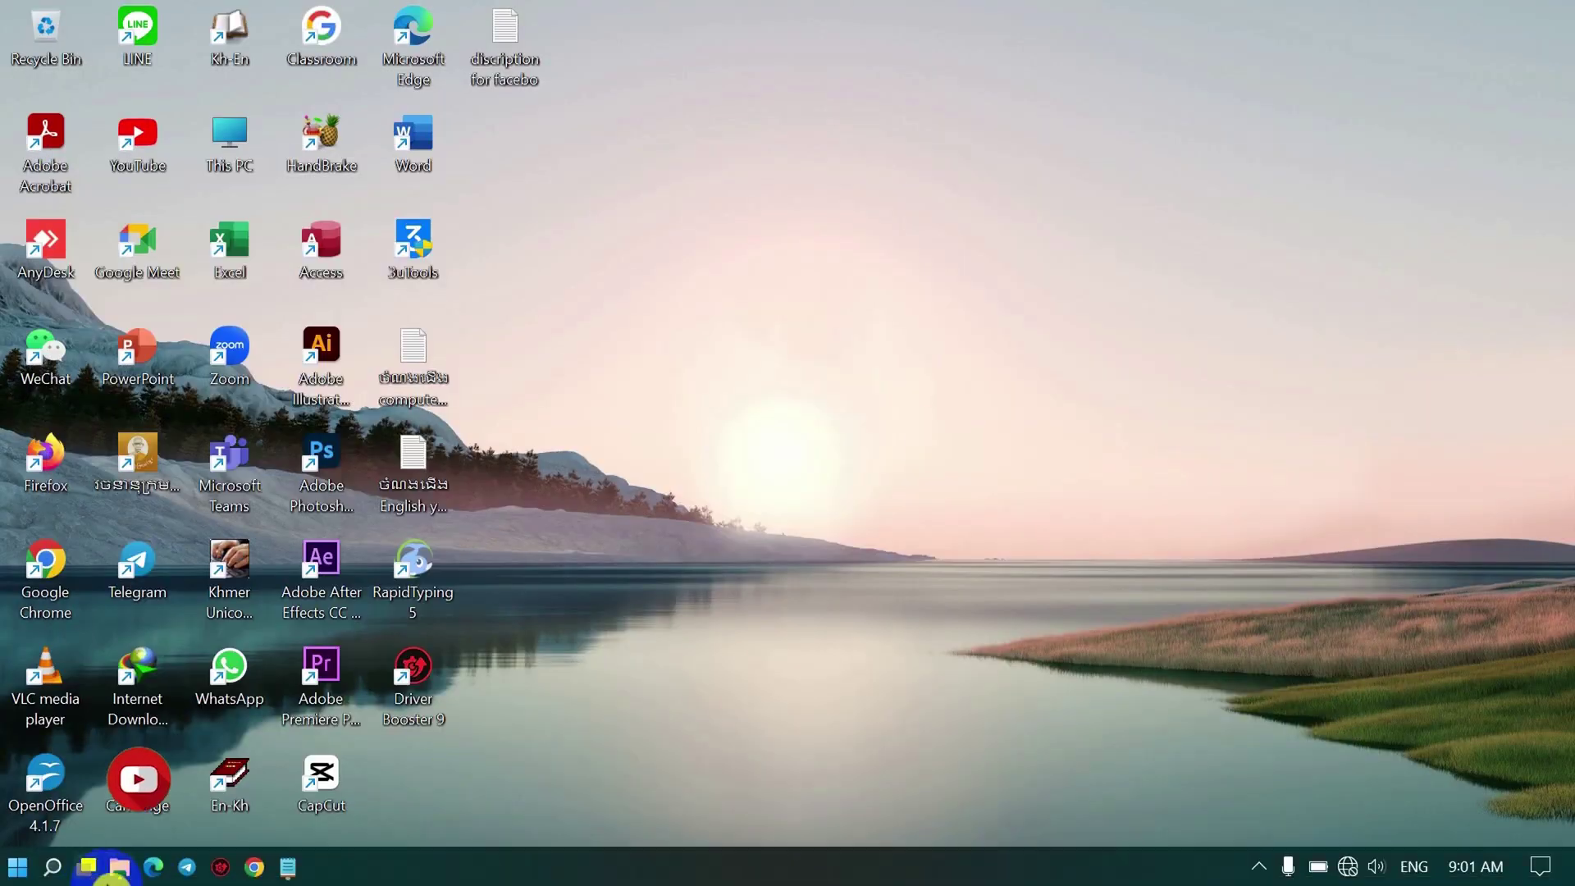
- Bring File Explorer and the "discription for facebo" text file back to the front, and close the text file
{"action": "left_click", "coordinate": [120, 874]}
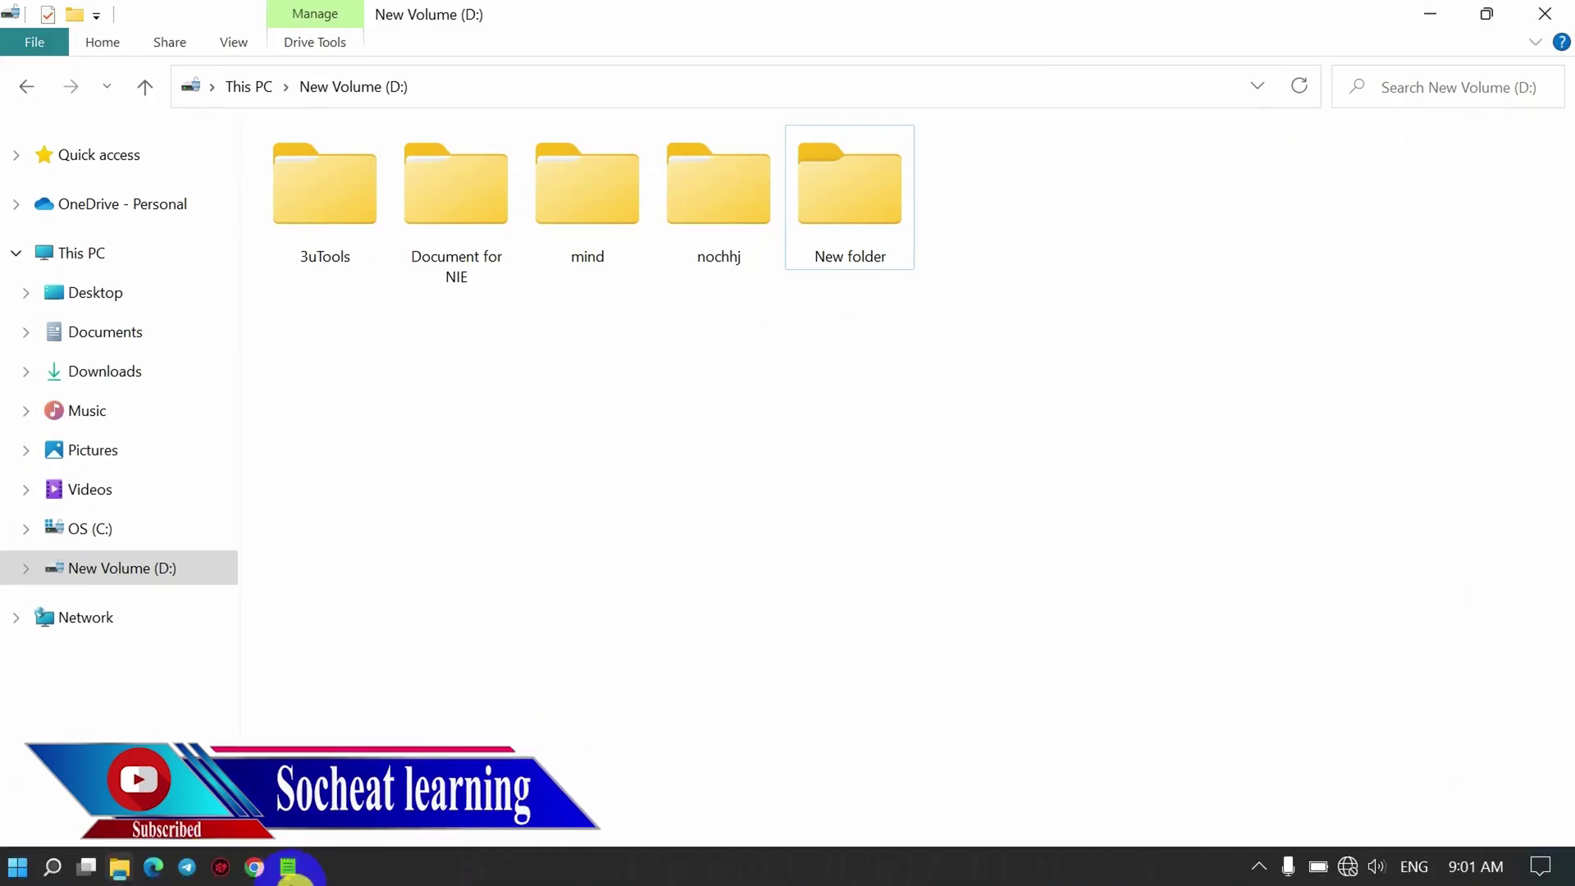
{"action": "left_click", "coordinate": [290, 871]}
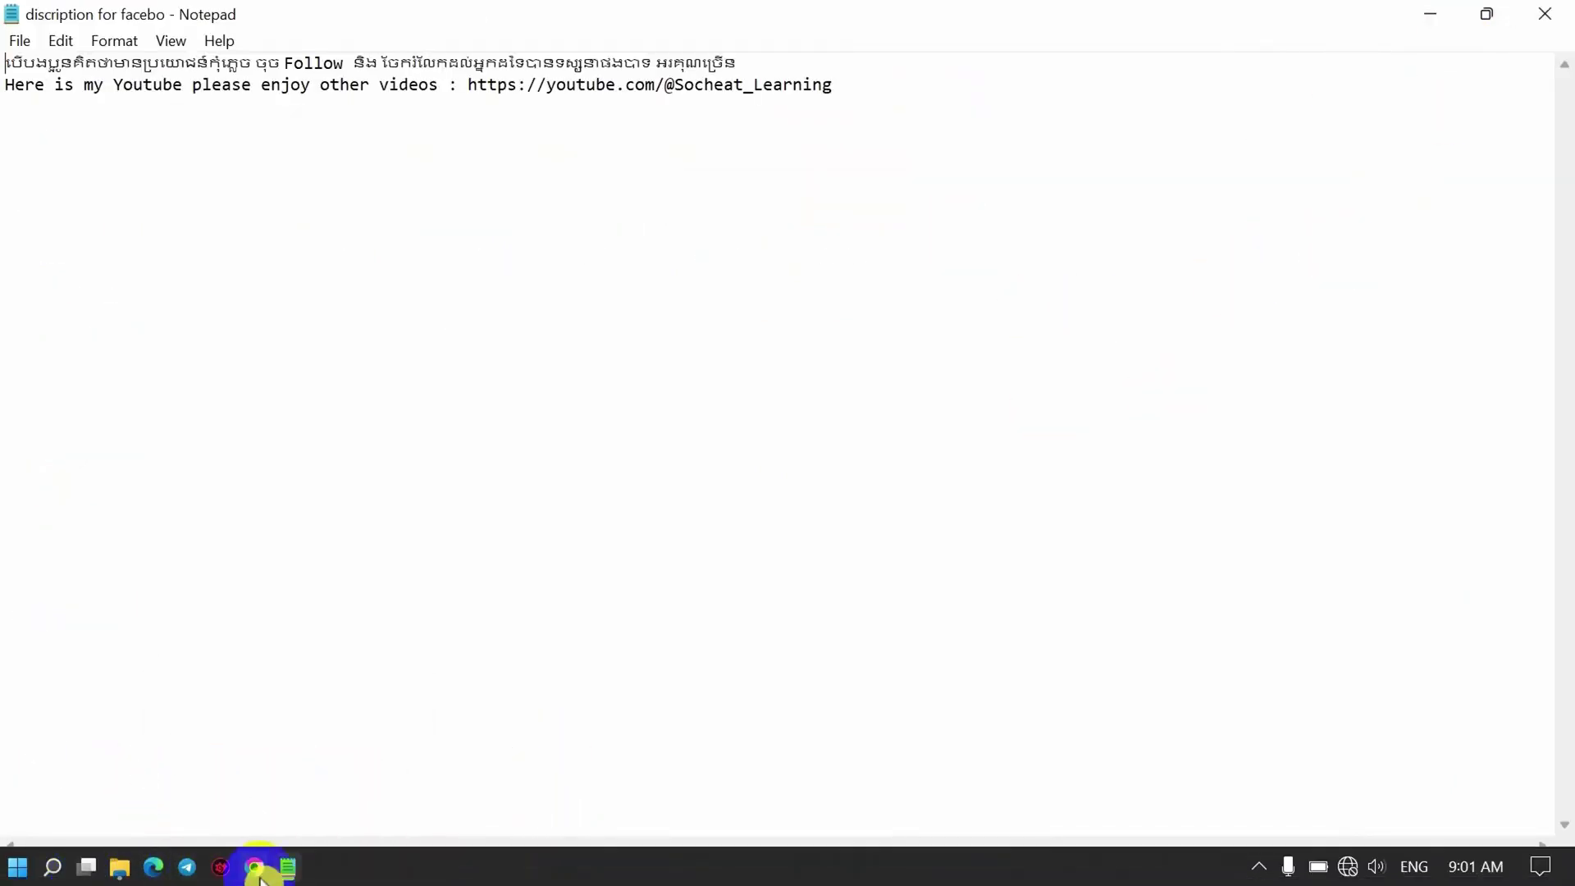
{"action": "mouse_move", "coordinate": [118, 876]}
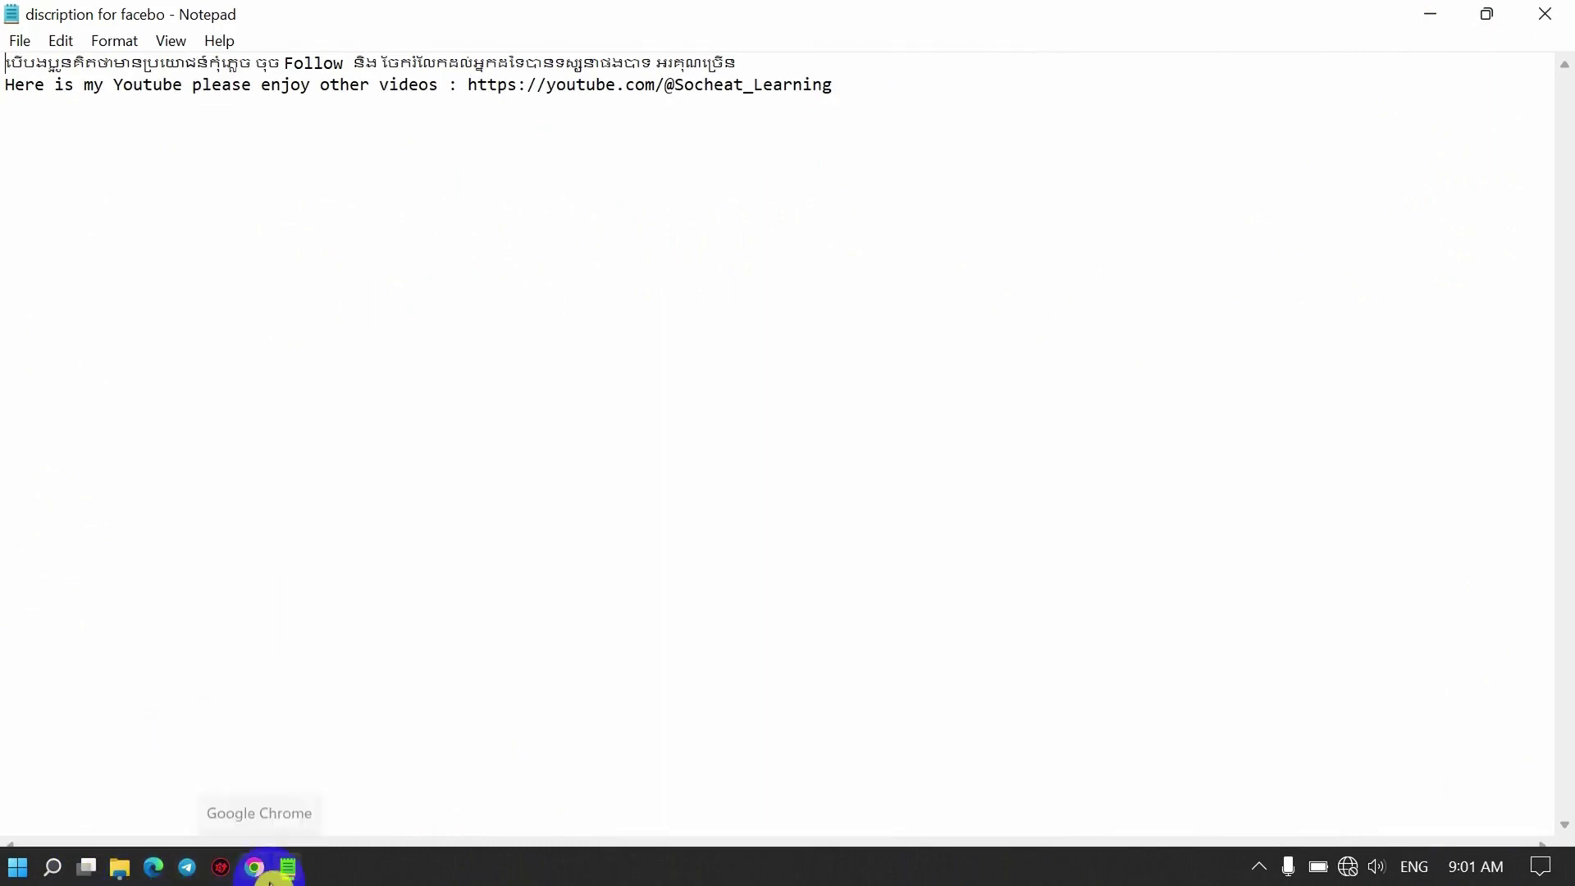
{"action": "mouse_move", "coordinate": [282, 878]}
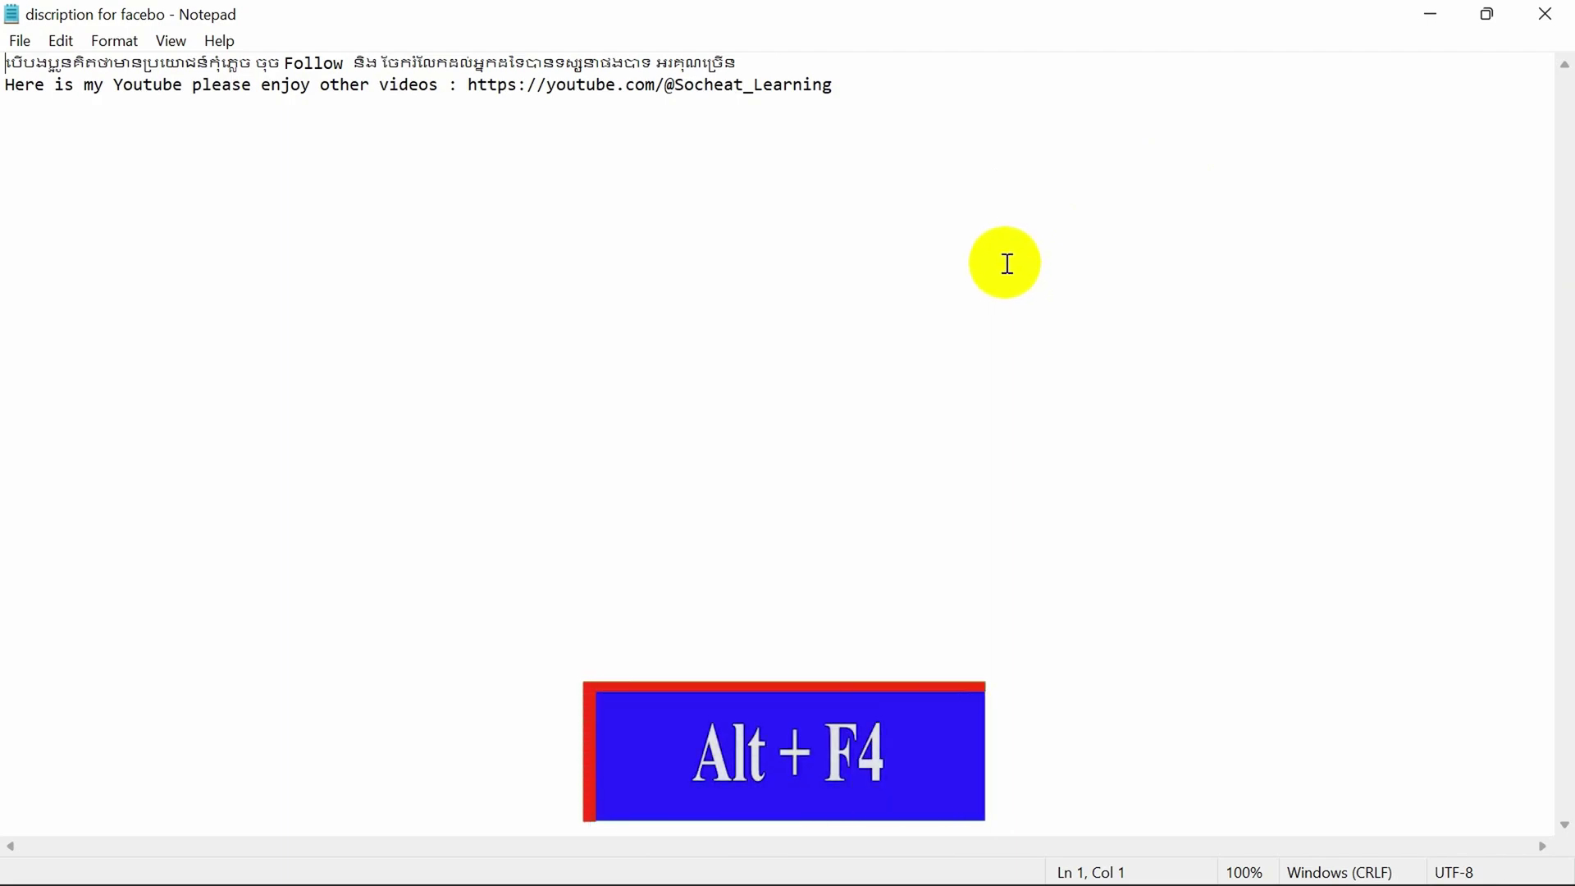
{"action": "key", "text": "alt+F4"}
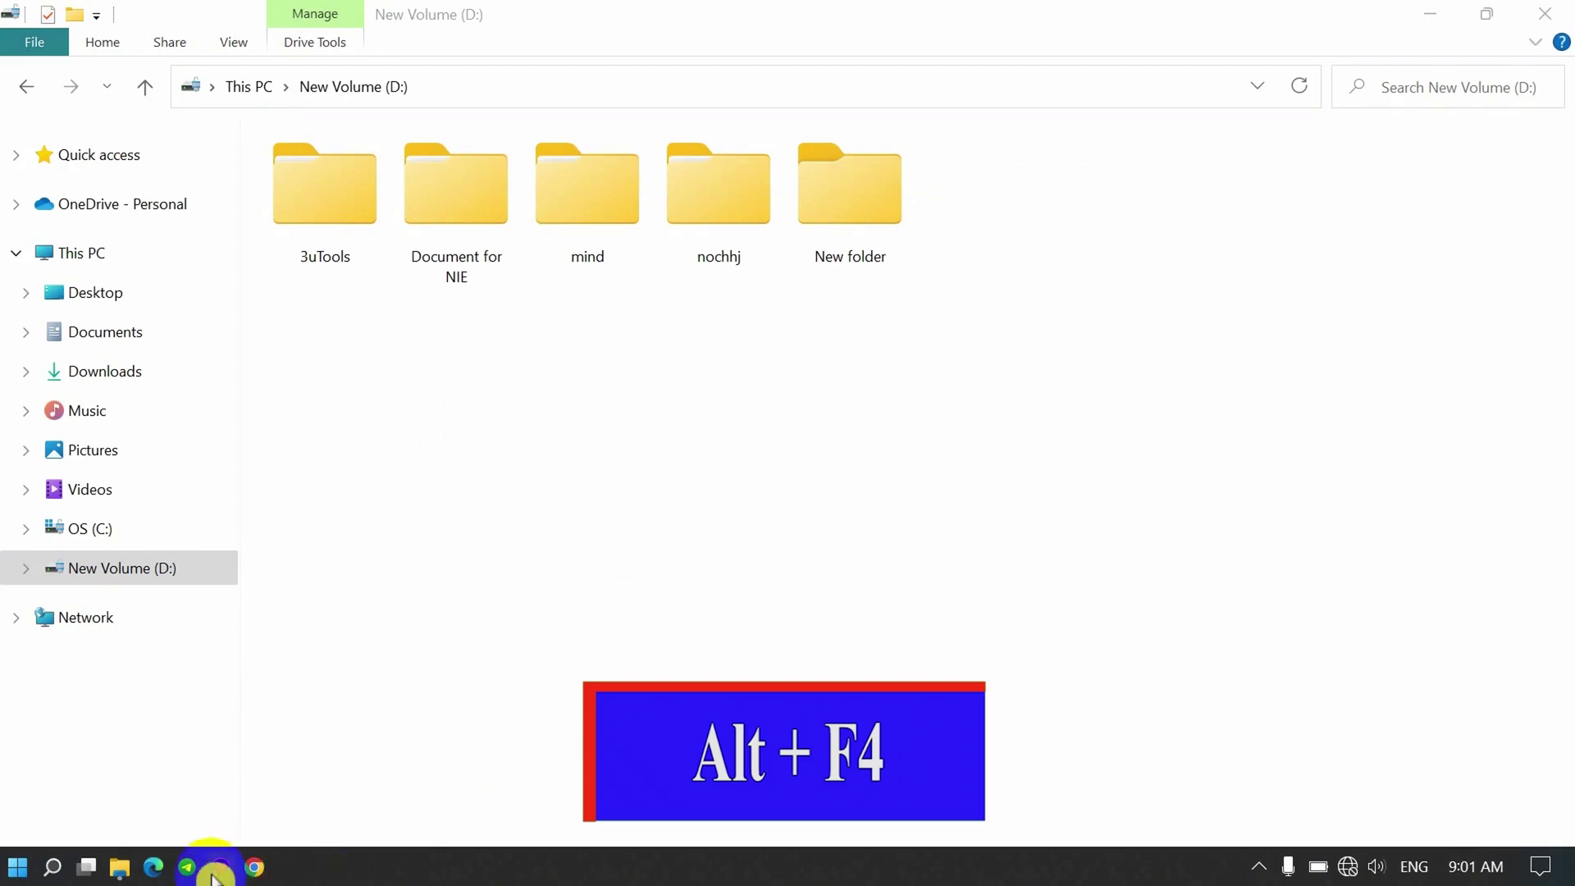
- Bring up the Shut Down Windows dialog from the desktop and cancel it
{"action": "left_click", "coordinate": [184, 871]}
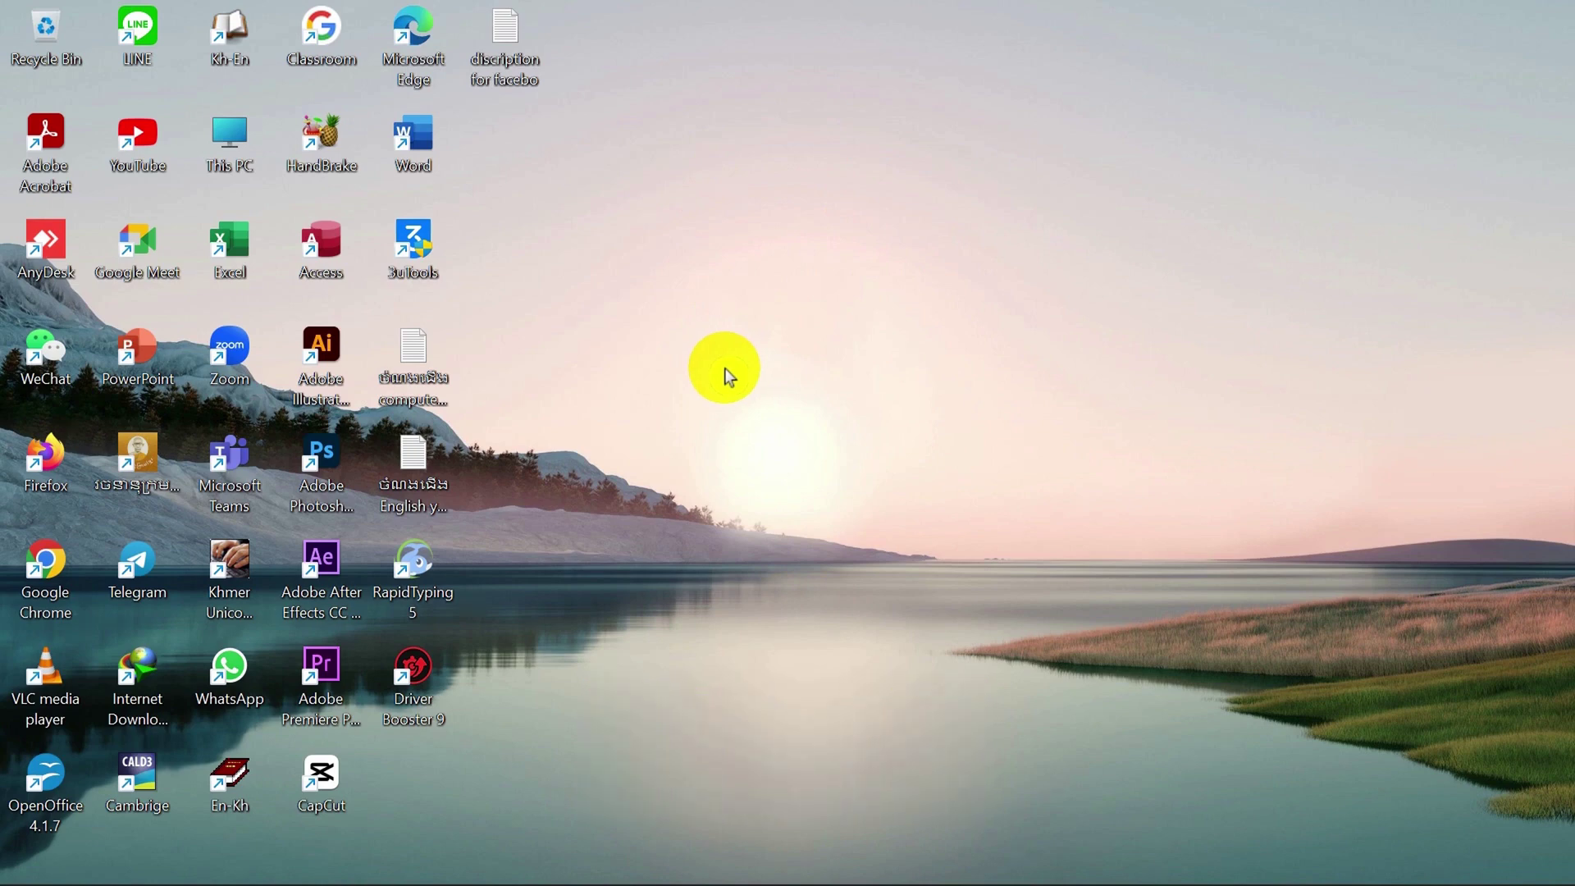
{"action": "key", "text": "alt+F4"}
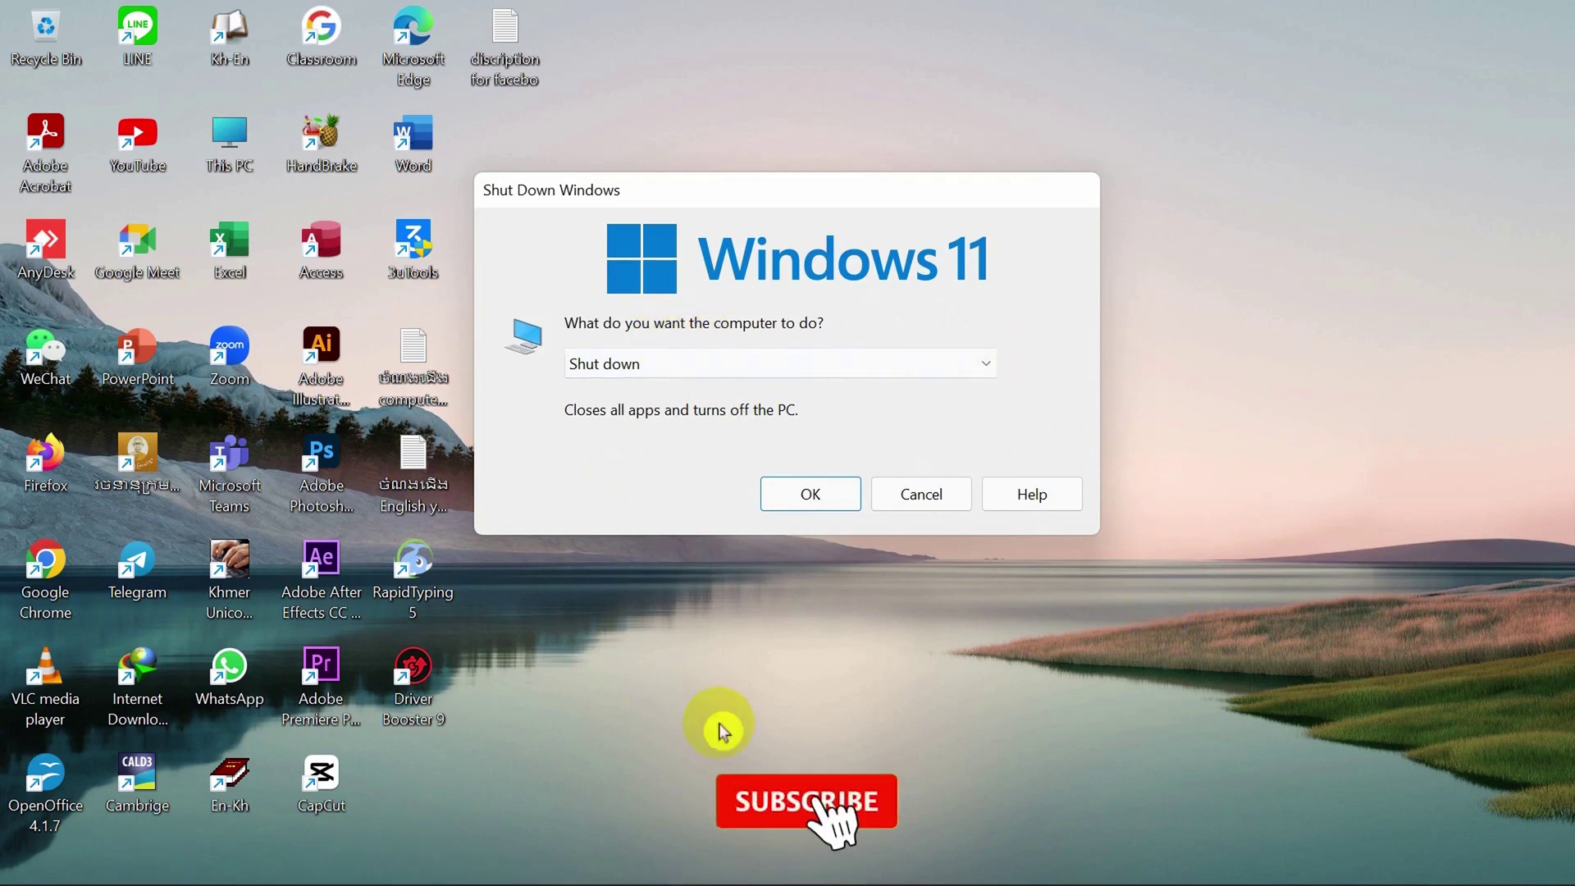
{"action": "left_click", "coordinate": [936, 496]}
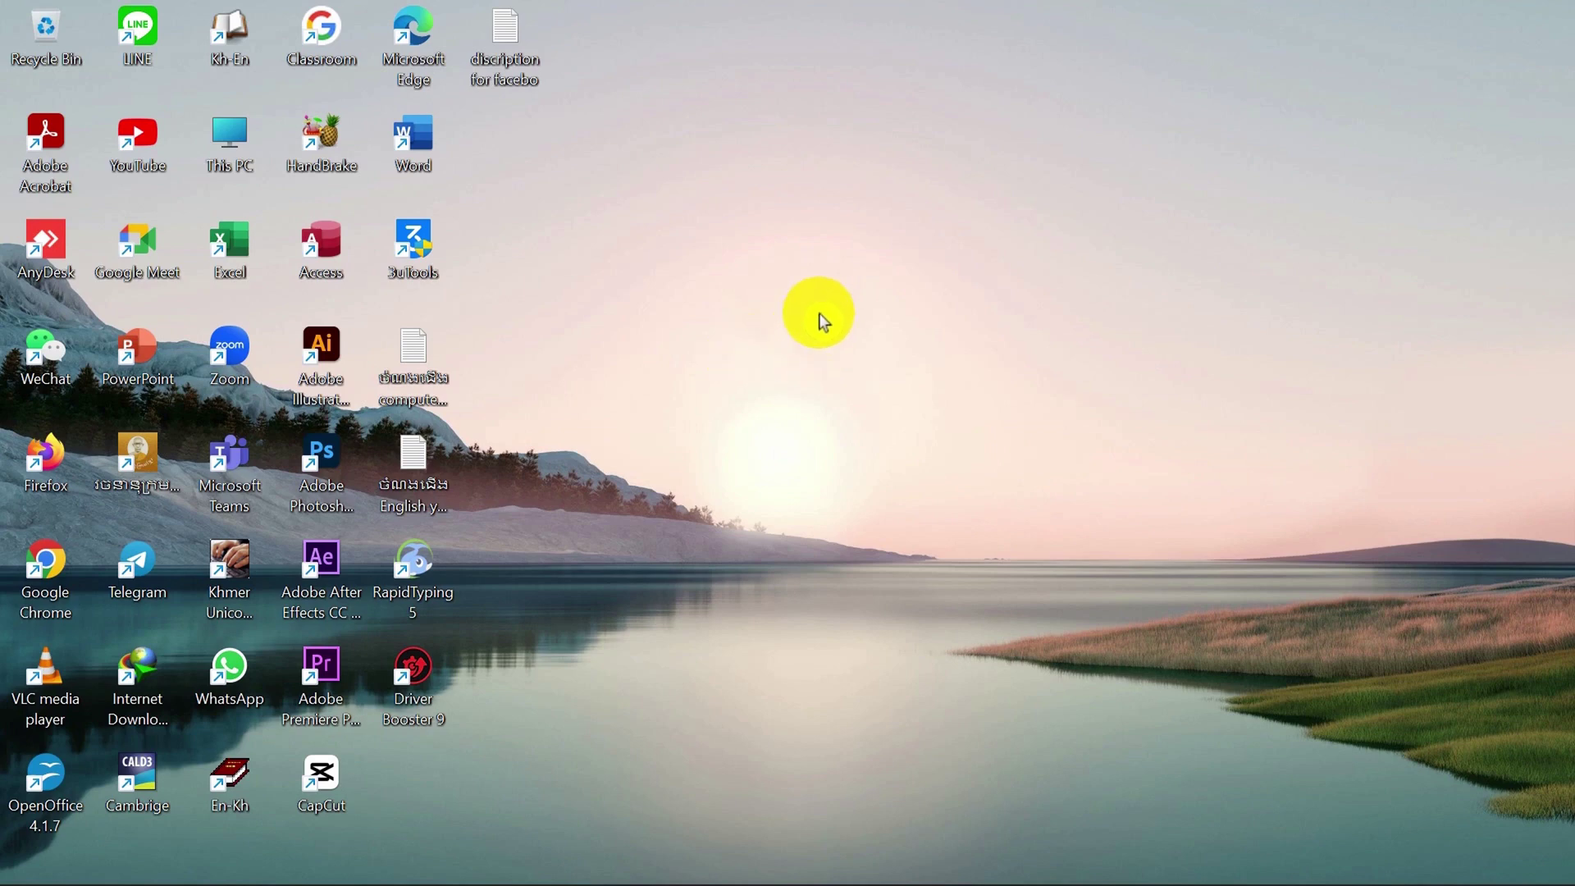
- Refresh the desktop
{"action": "right_click", "coordinate": [722, 441]}
{"action": "left_click", "coordinate": [800, 515]}
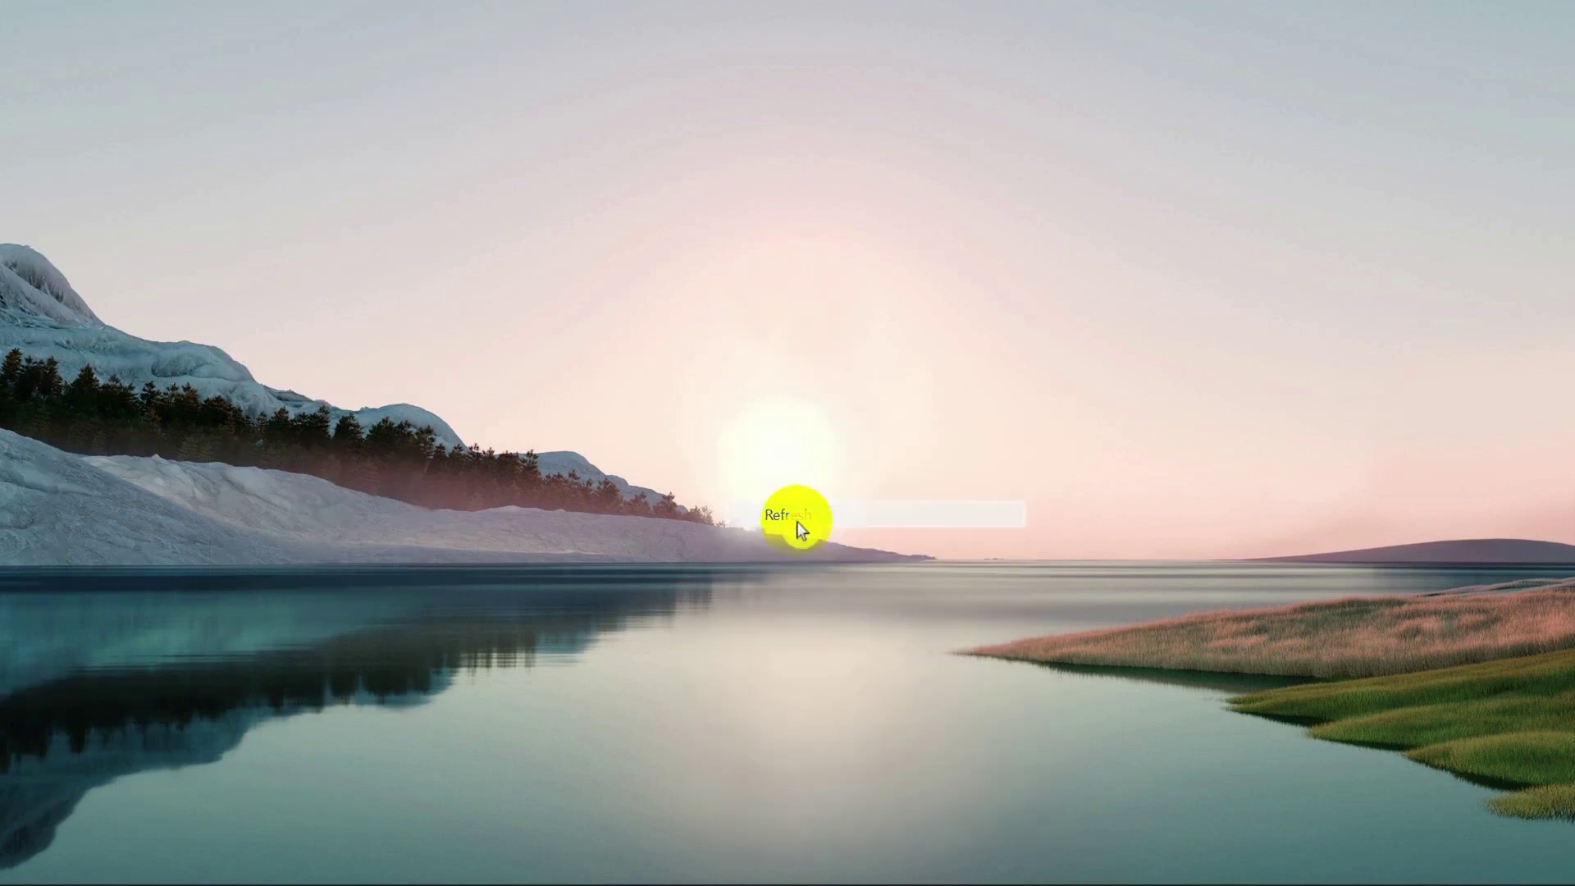
{"action": "left_click", "coordinate": [406, 410]}
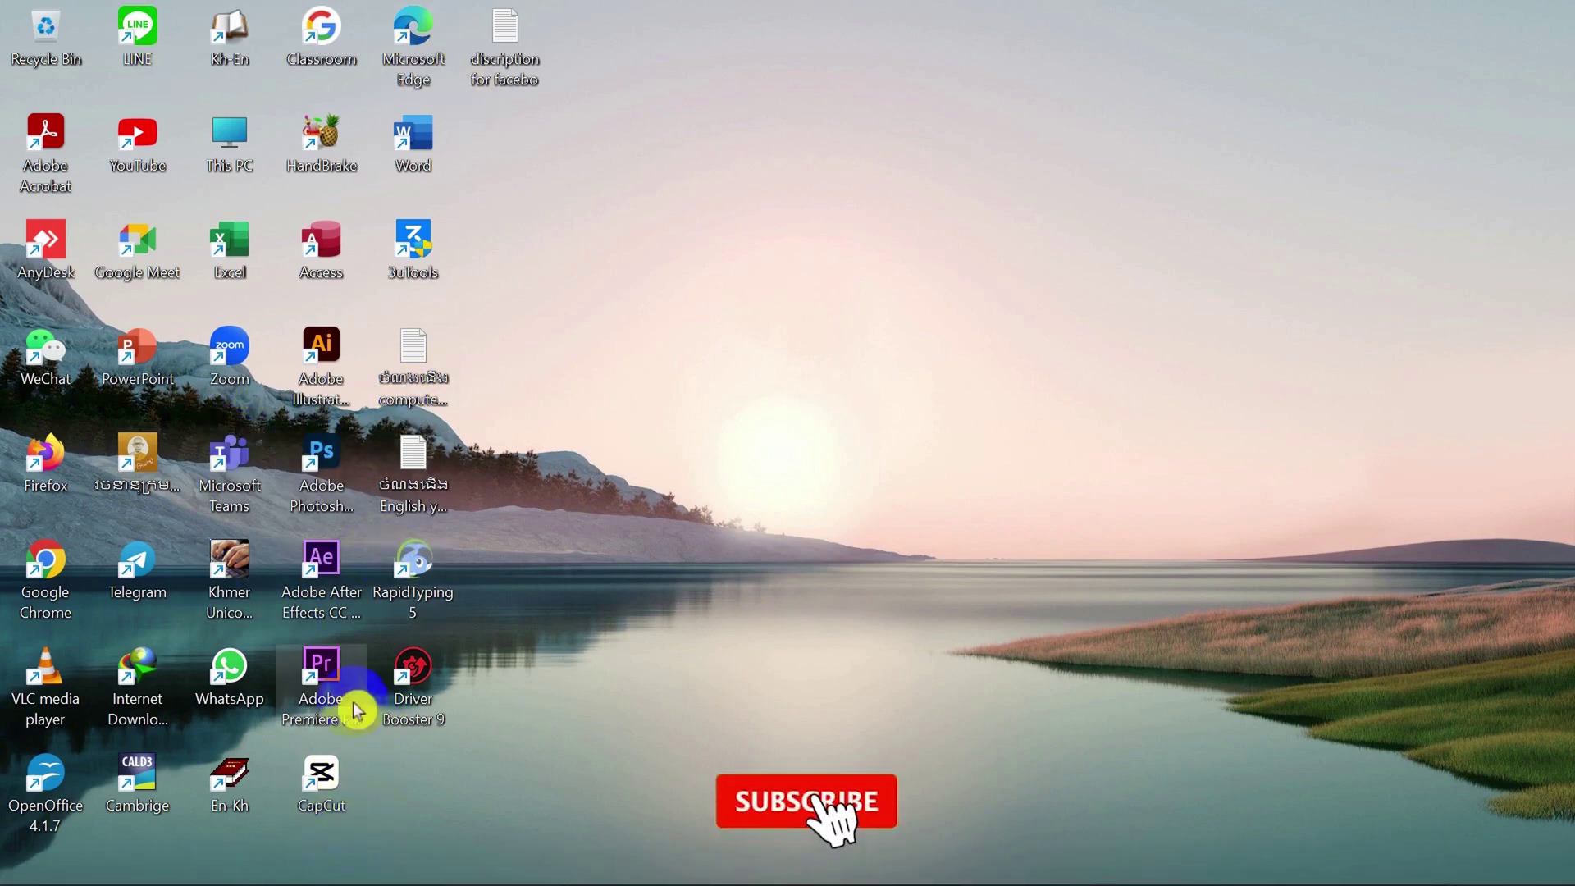
- Switch back to the File Explorer window of New Volume (D:)
{"action": "mouse_move", "coordinate": [230, 882]}
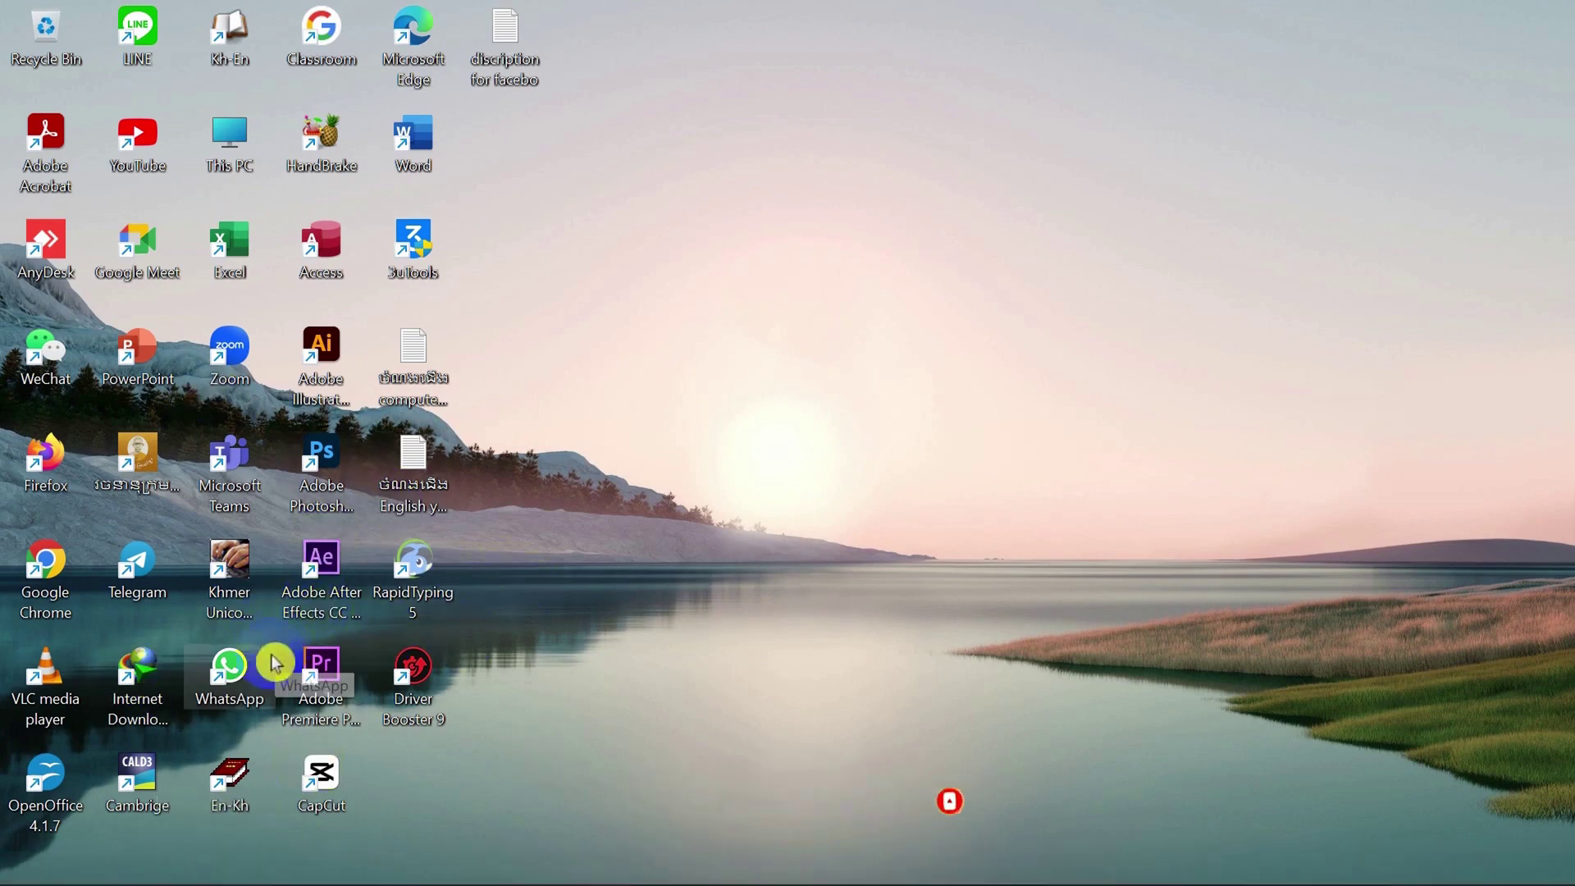
{"action": "left_click", "coordinate": [119, 872]}
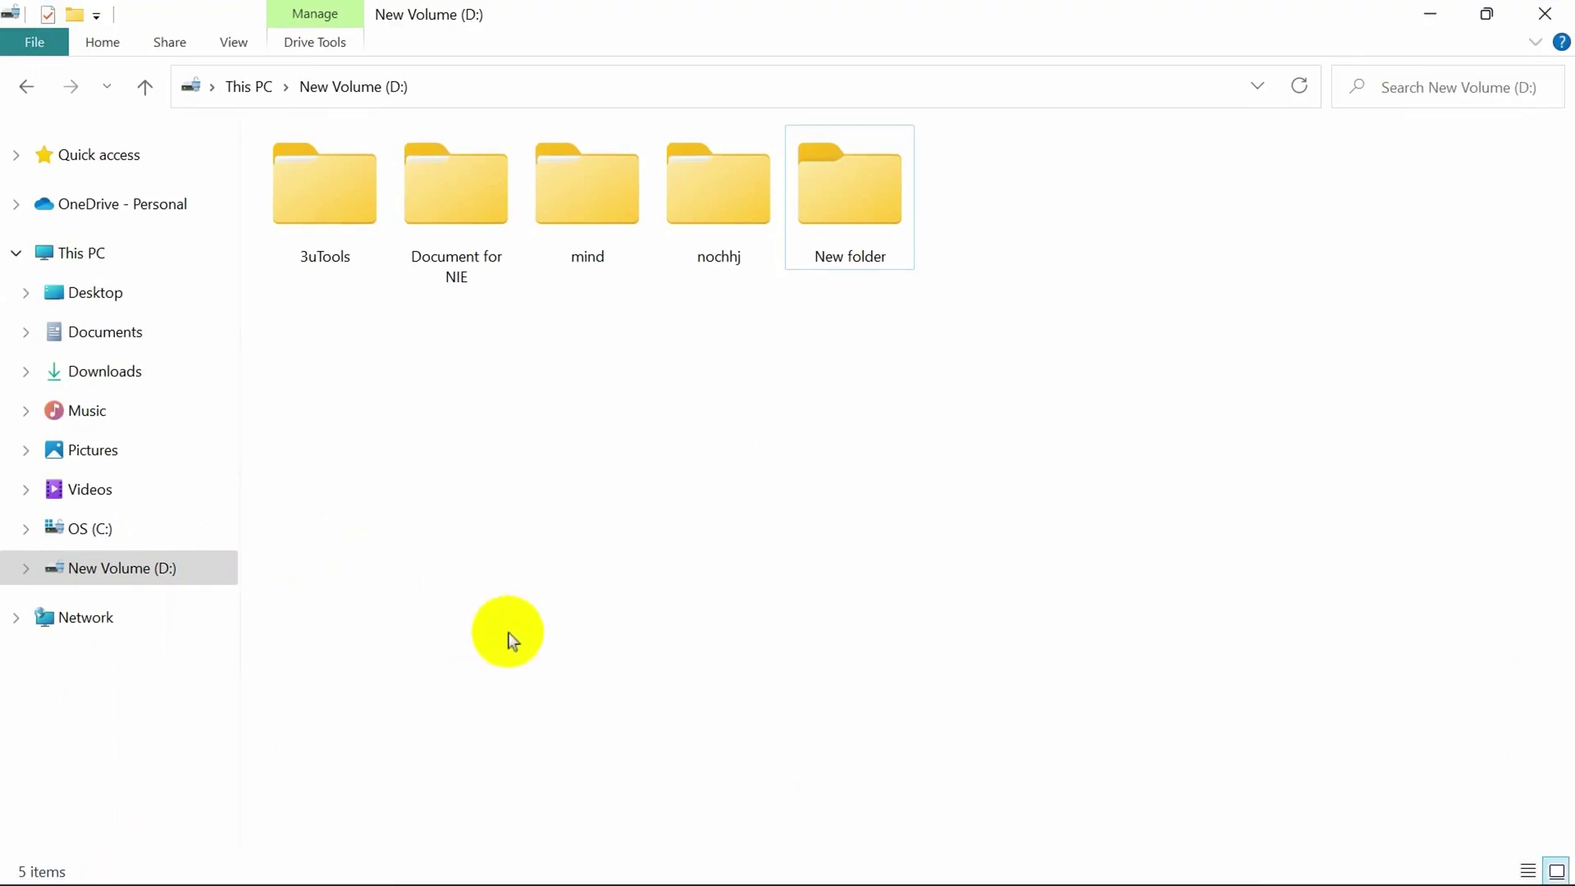
{"action": "left_click_drag", "start_coordinate": [999, 387], "coordinate": [868, 172]}
{"action": "left_click", "coordinate": [908, 343]}
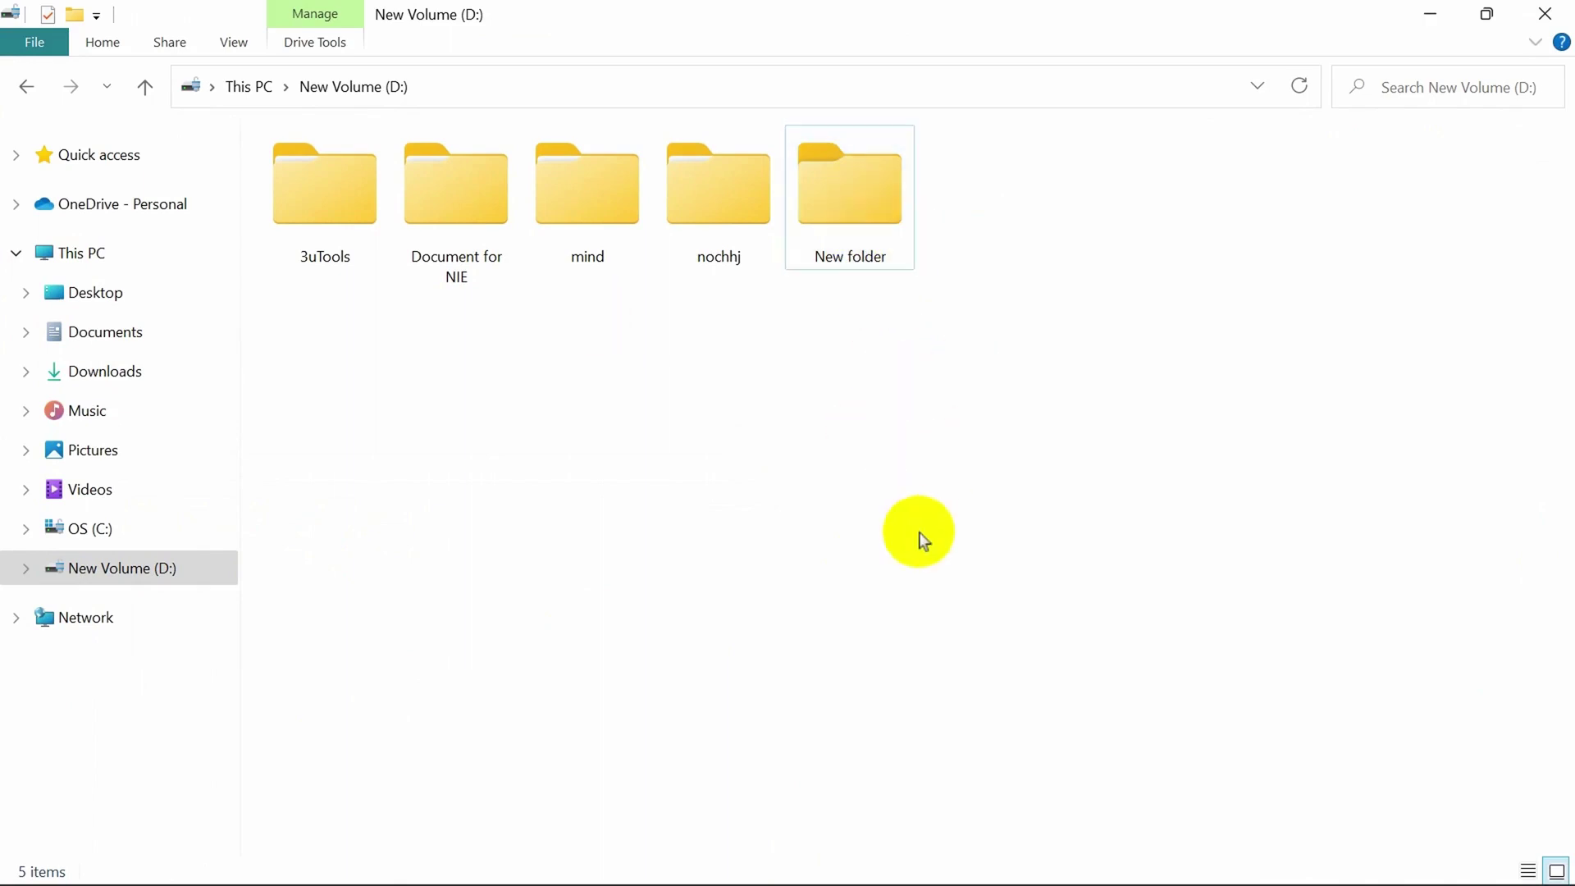
{"action": "left_click", "coordinate": [871, 215]}
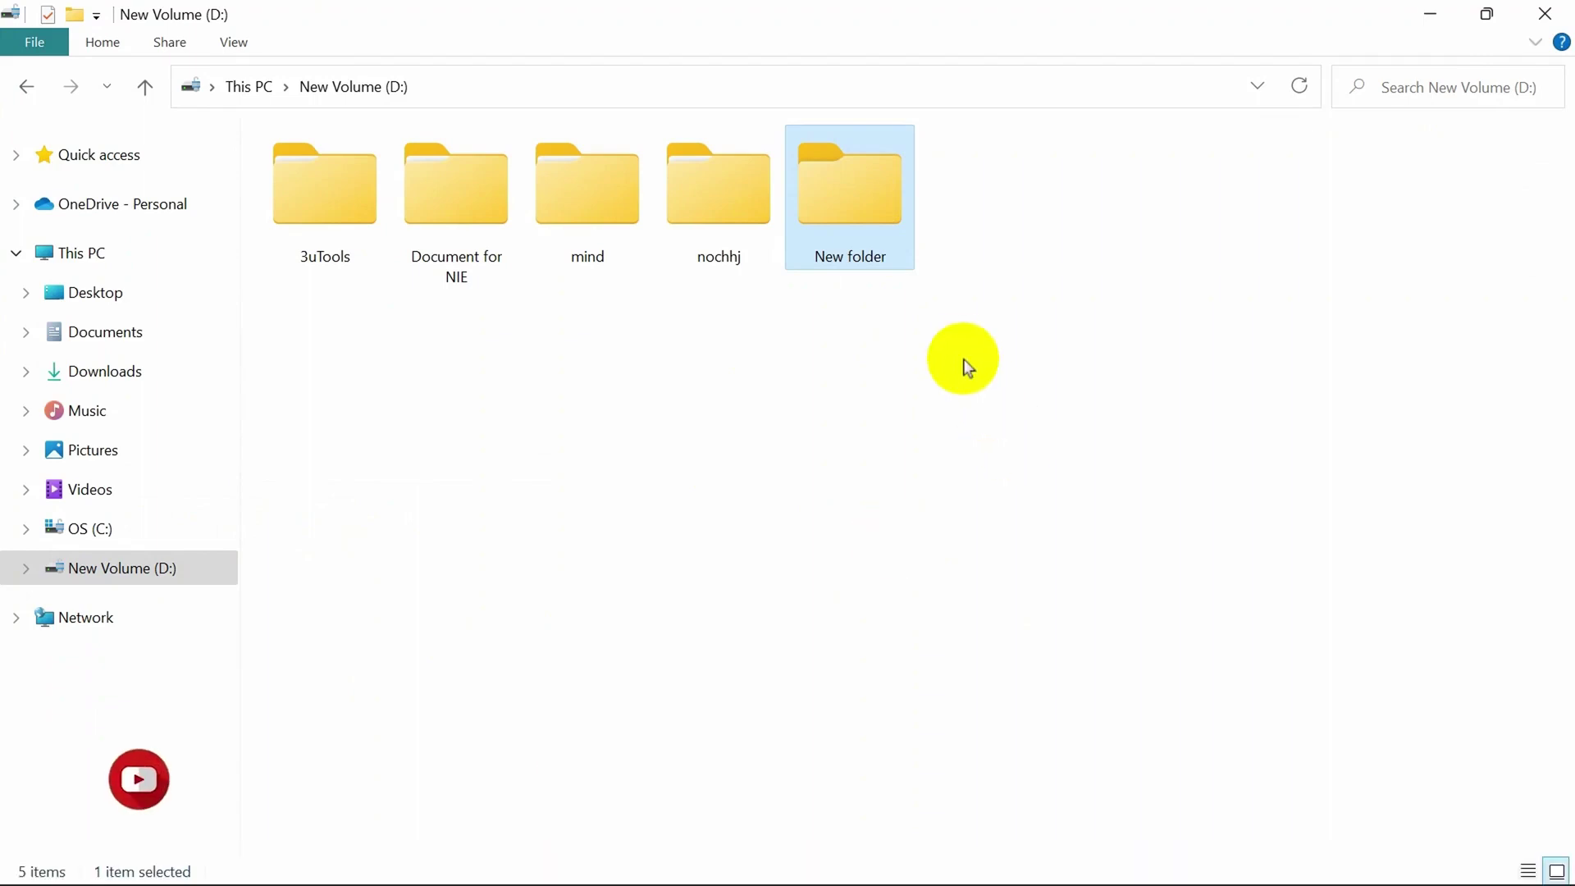
{"action": "right_click", "coordinate": [846, 191]}
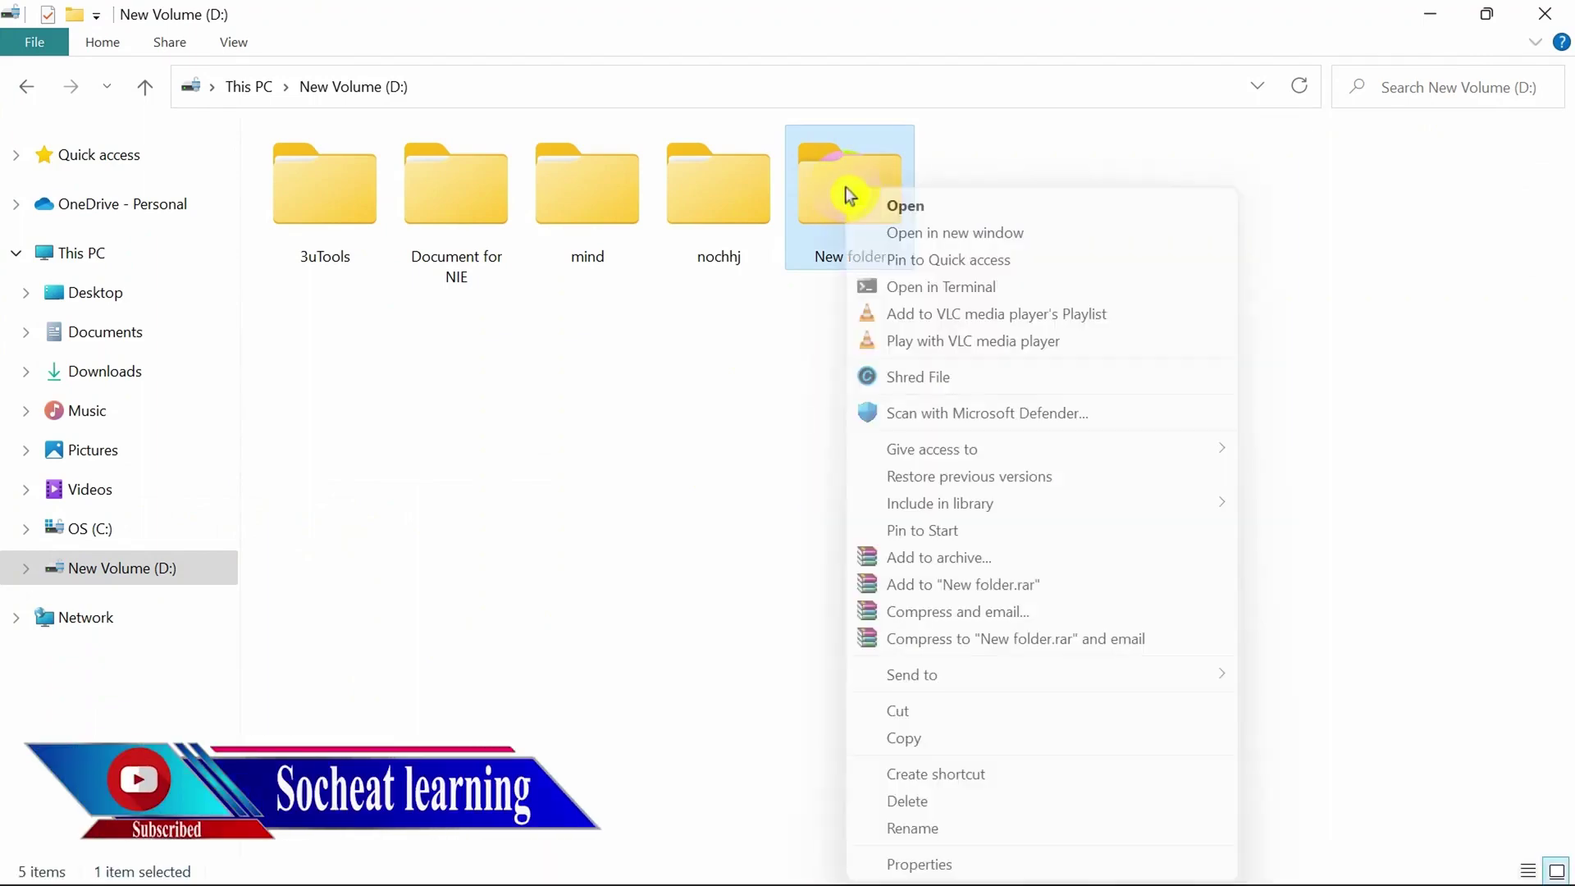
{"action": "left_click", "coordinate": [741, 670]}
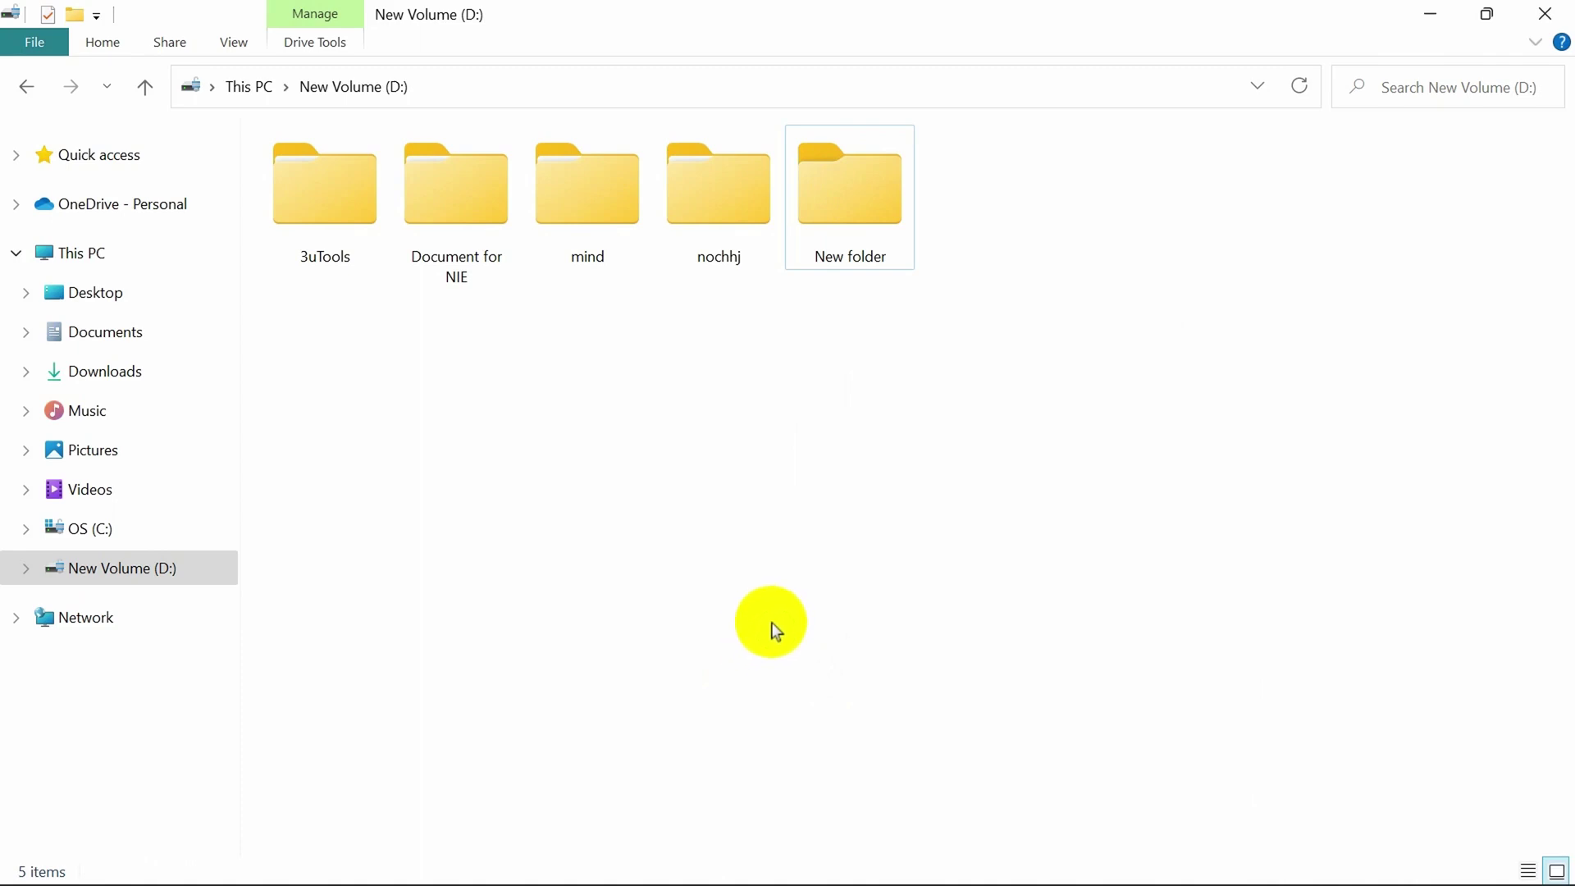
- Delete the folder "New folder" from New Volume (D:)
{"action": "left_click", "coordinate": [853, 218]}
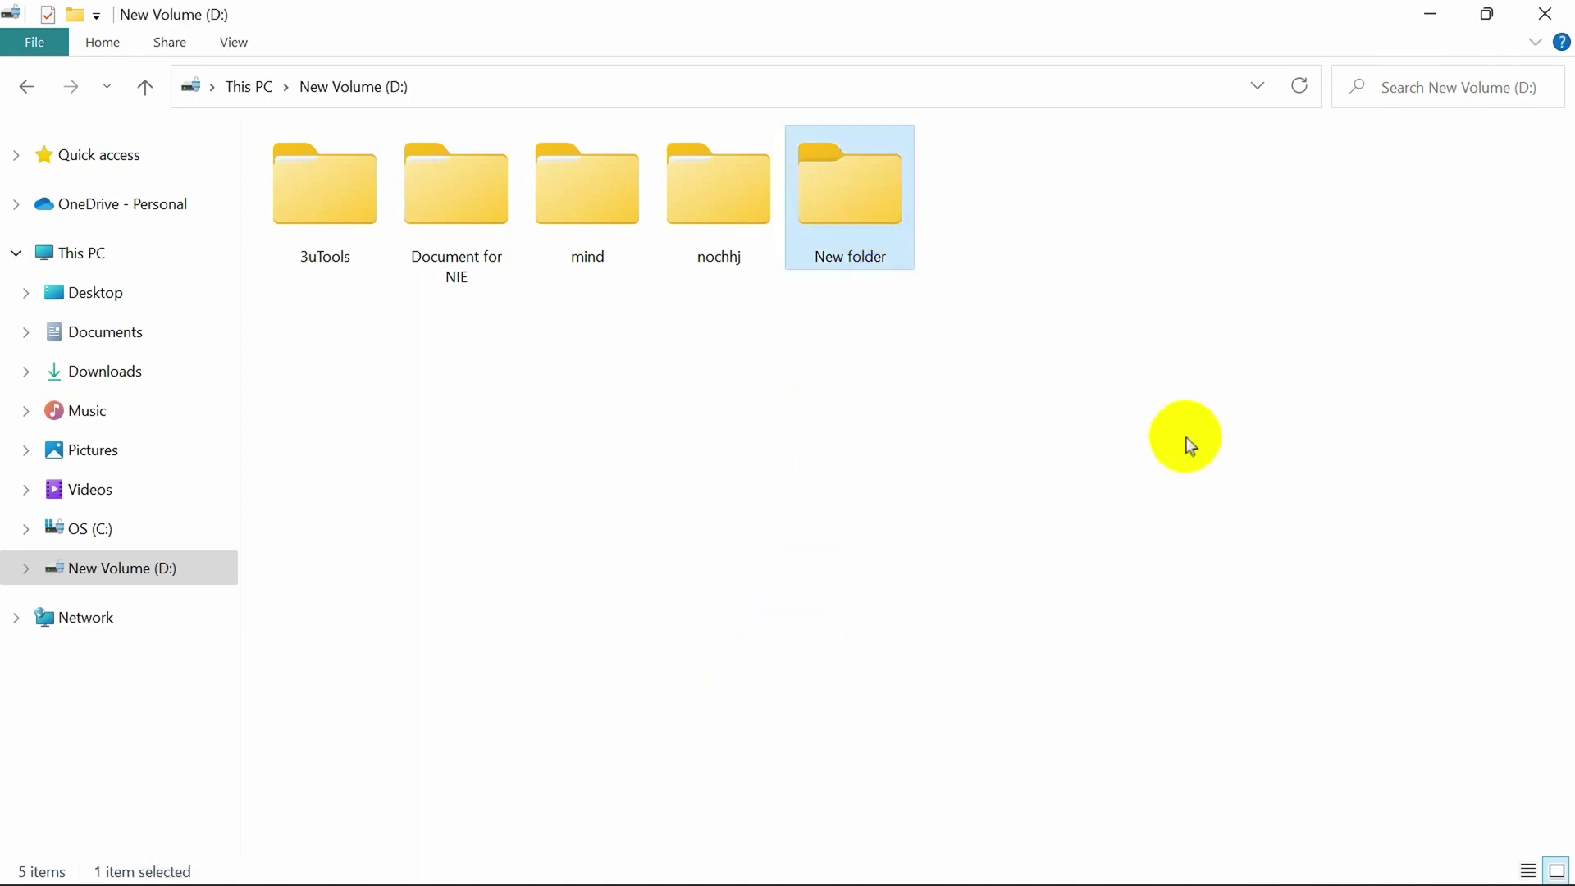
{"action": "key", "text": "Delete"}
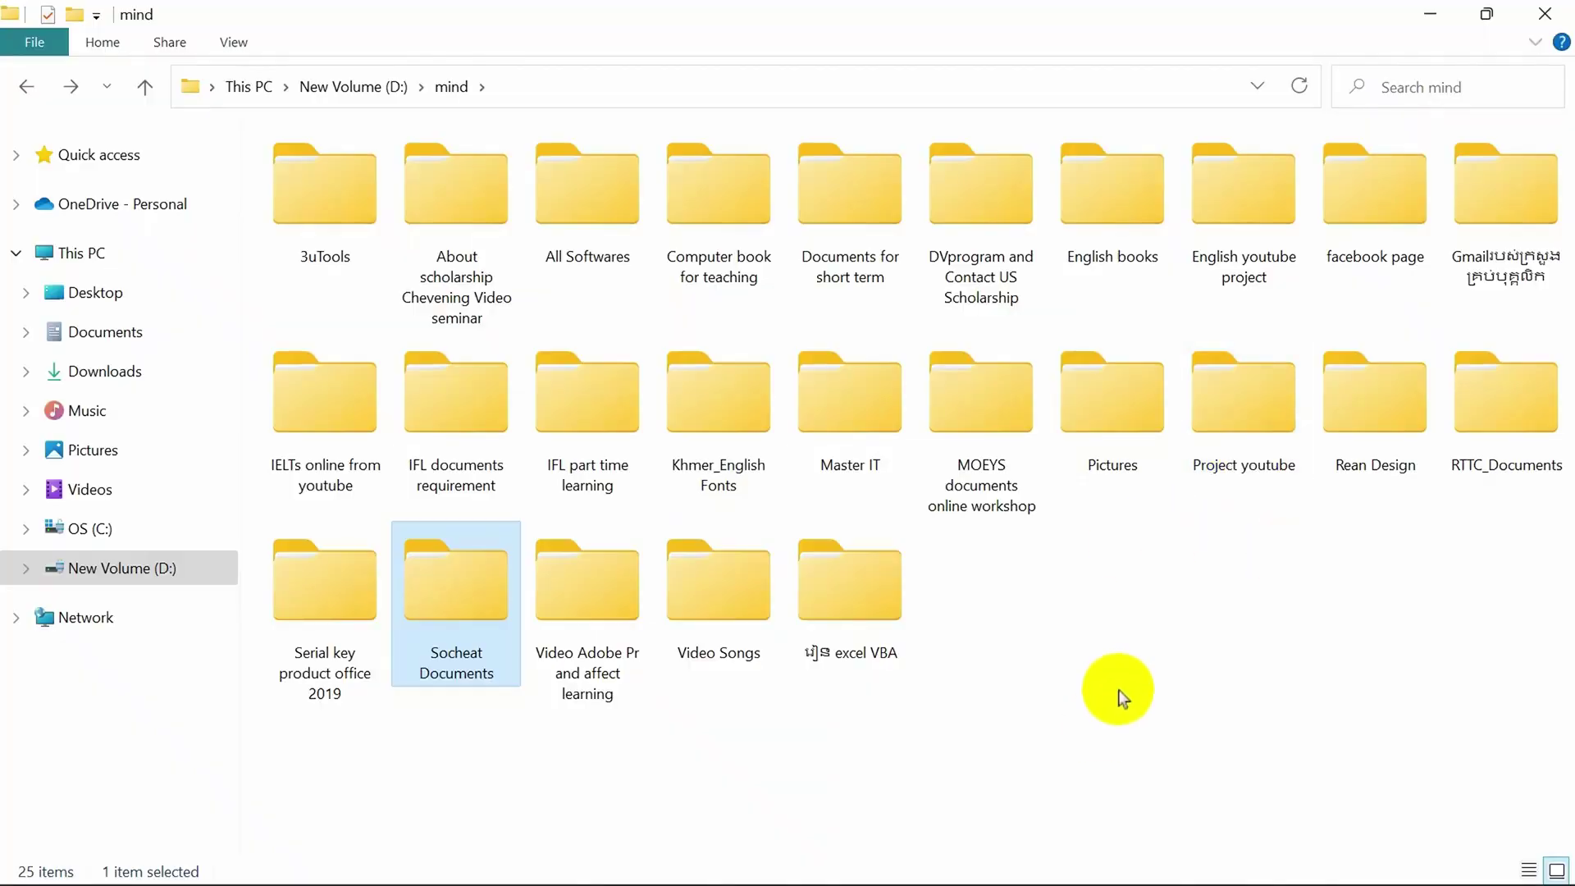
- In the mind folder, open the personal documents folder beside "Serial key product office 2019"
{"action": "left_click", "coordinate": [1120, 693]}
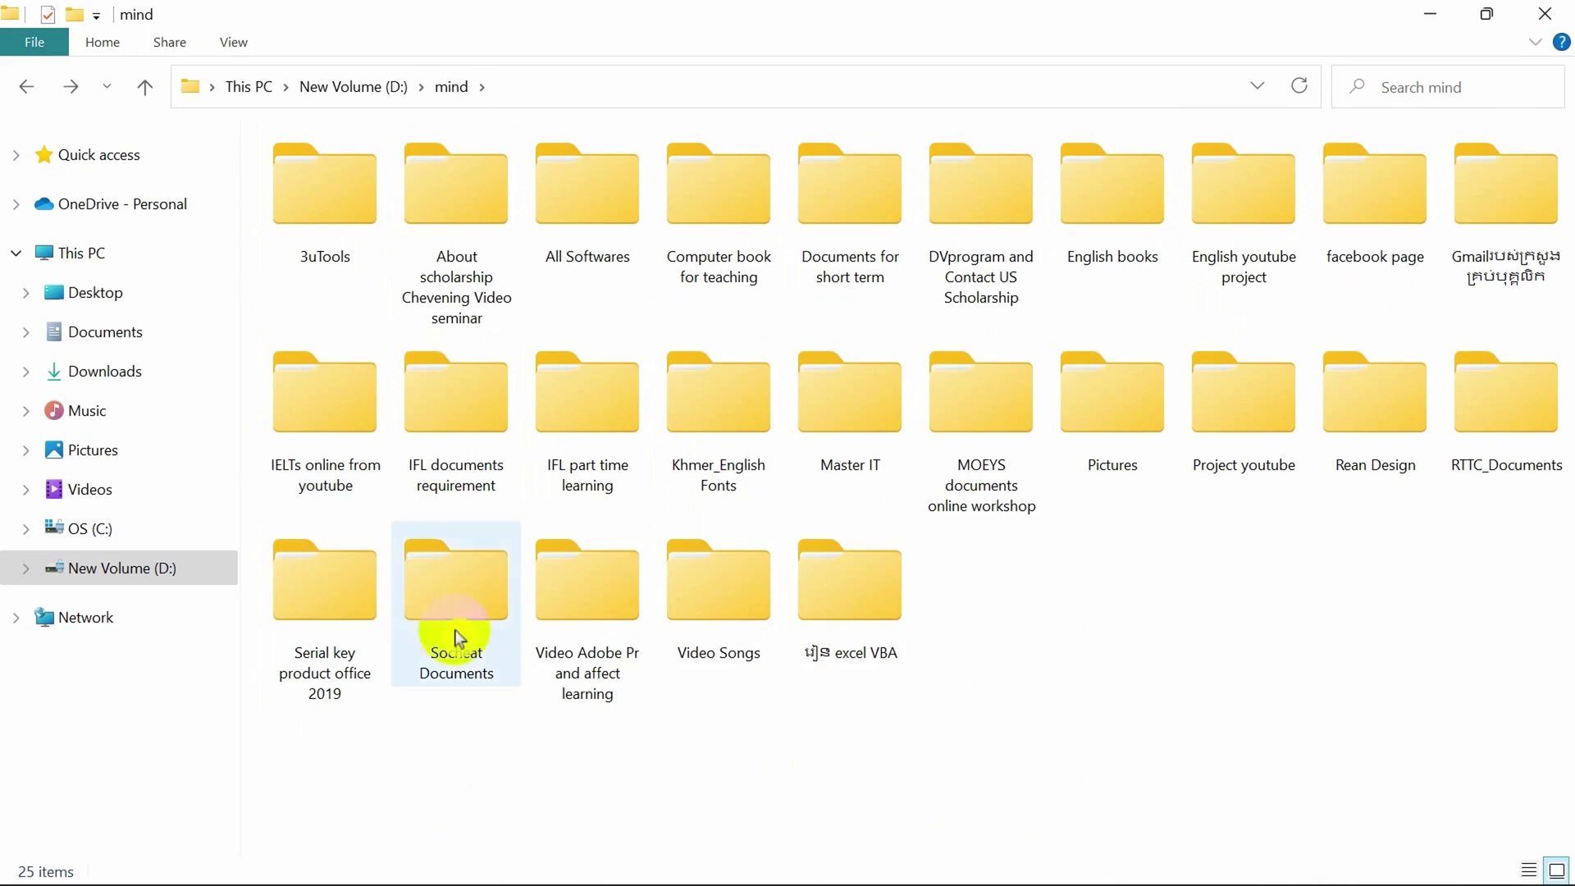
{"action": "double_click", "coordinate": [449, 604]}
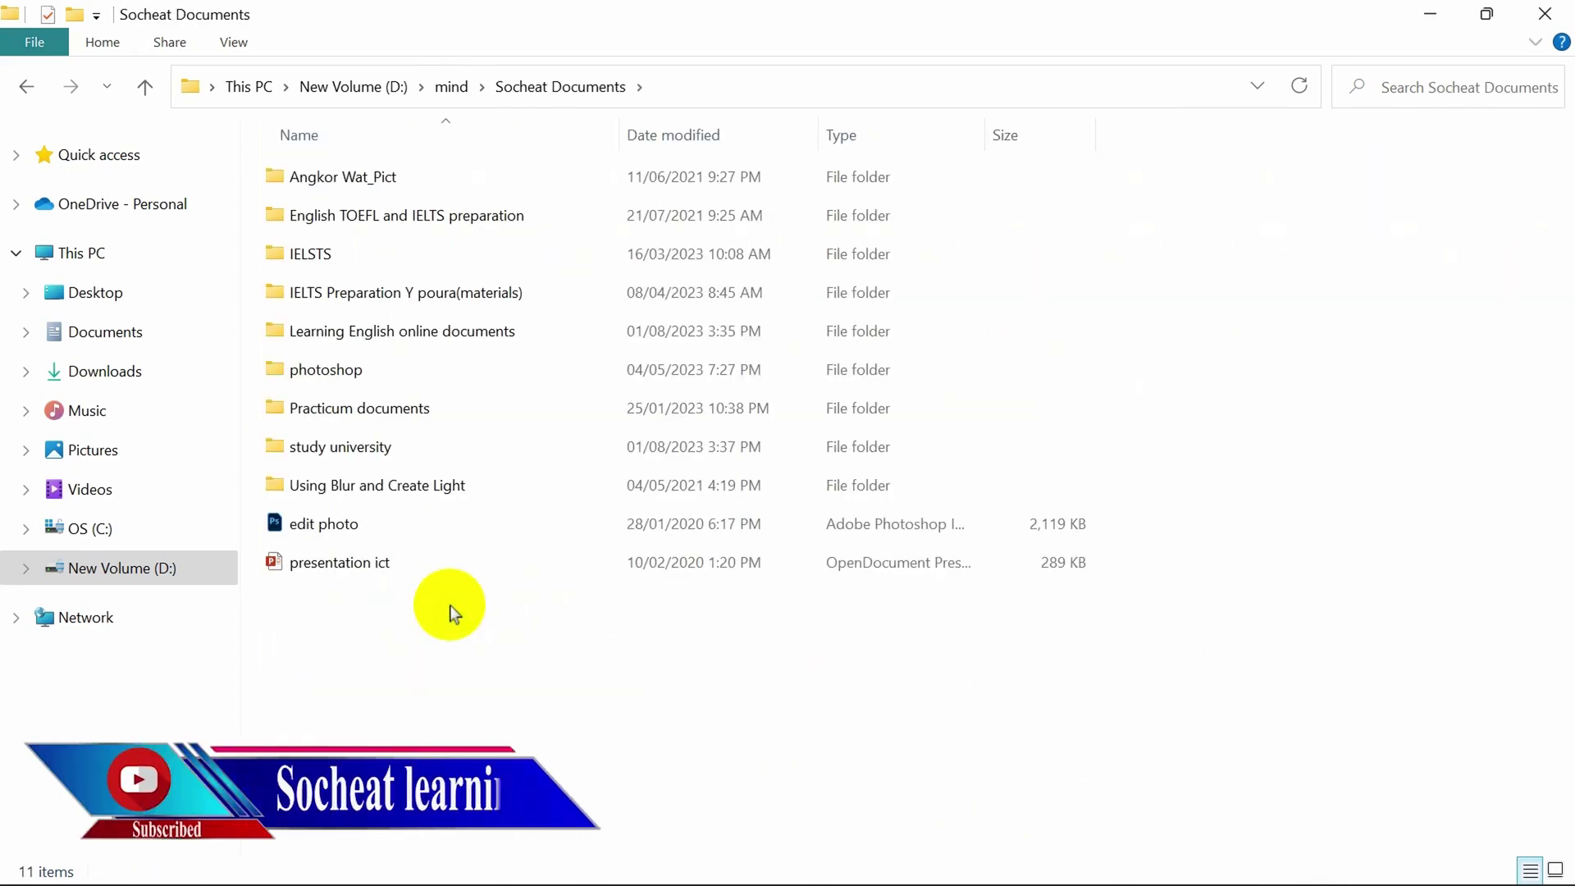
- Open the study university folder and select the document "a healthy body"
{"action": "double_click", "coordinate": [395, 447]}
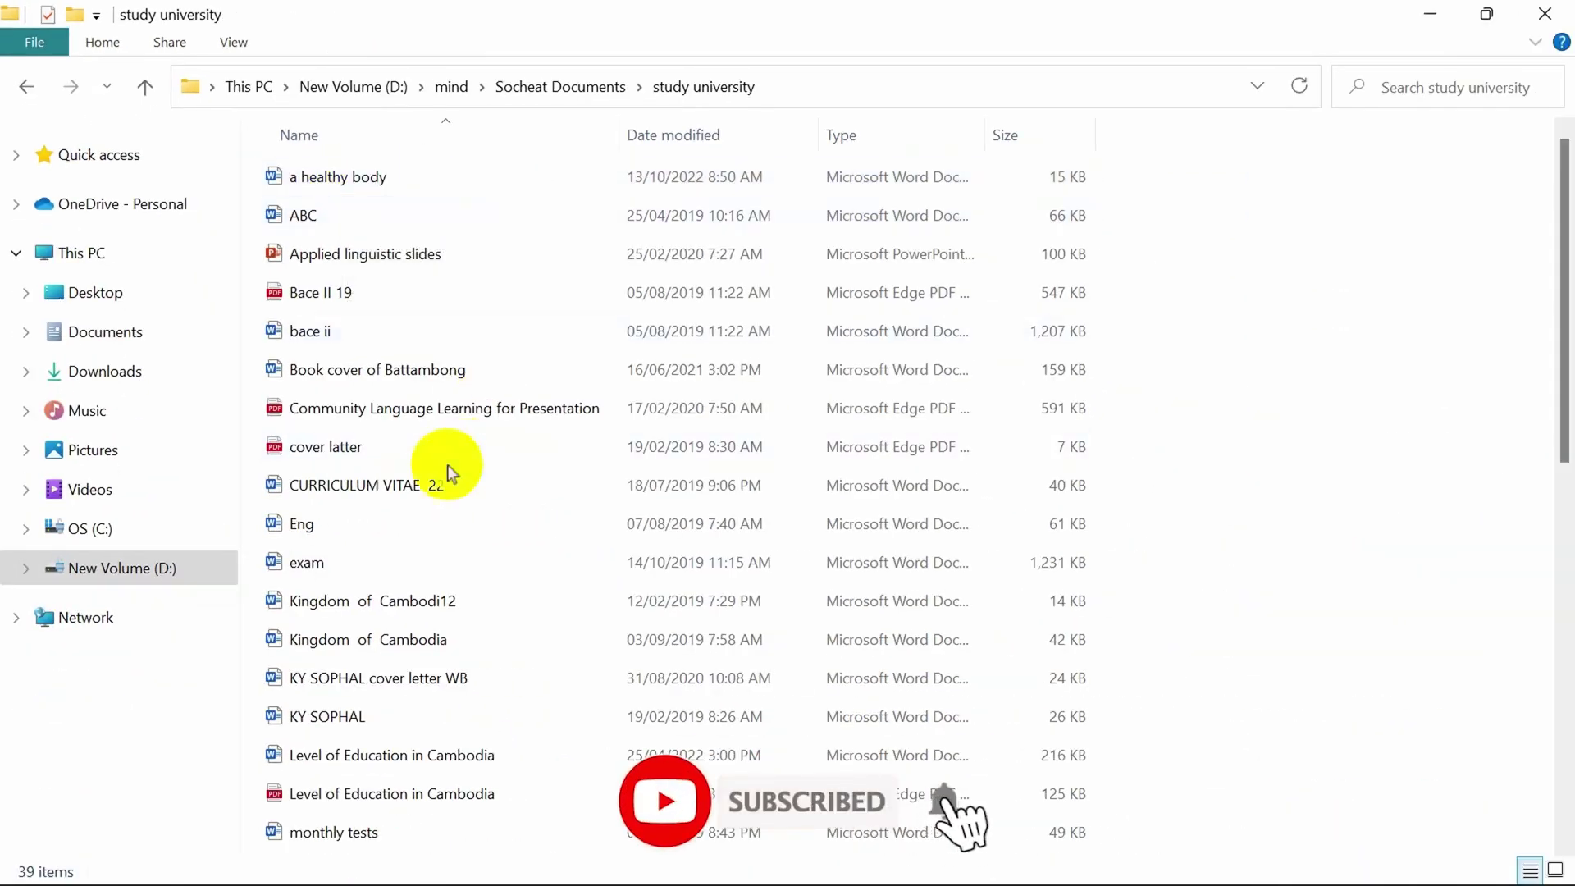
{"action": "left_click", "coordinate": [341, 182]}
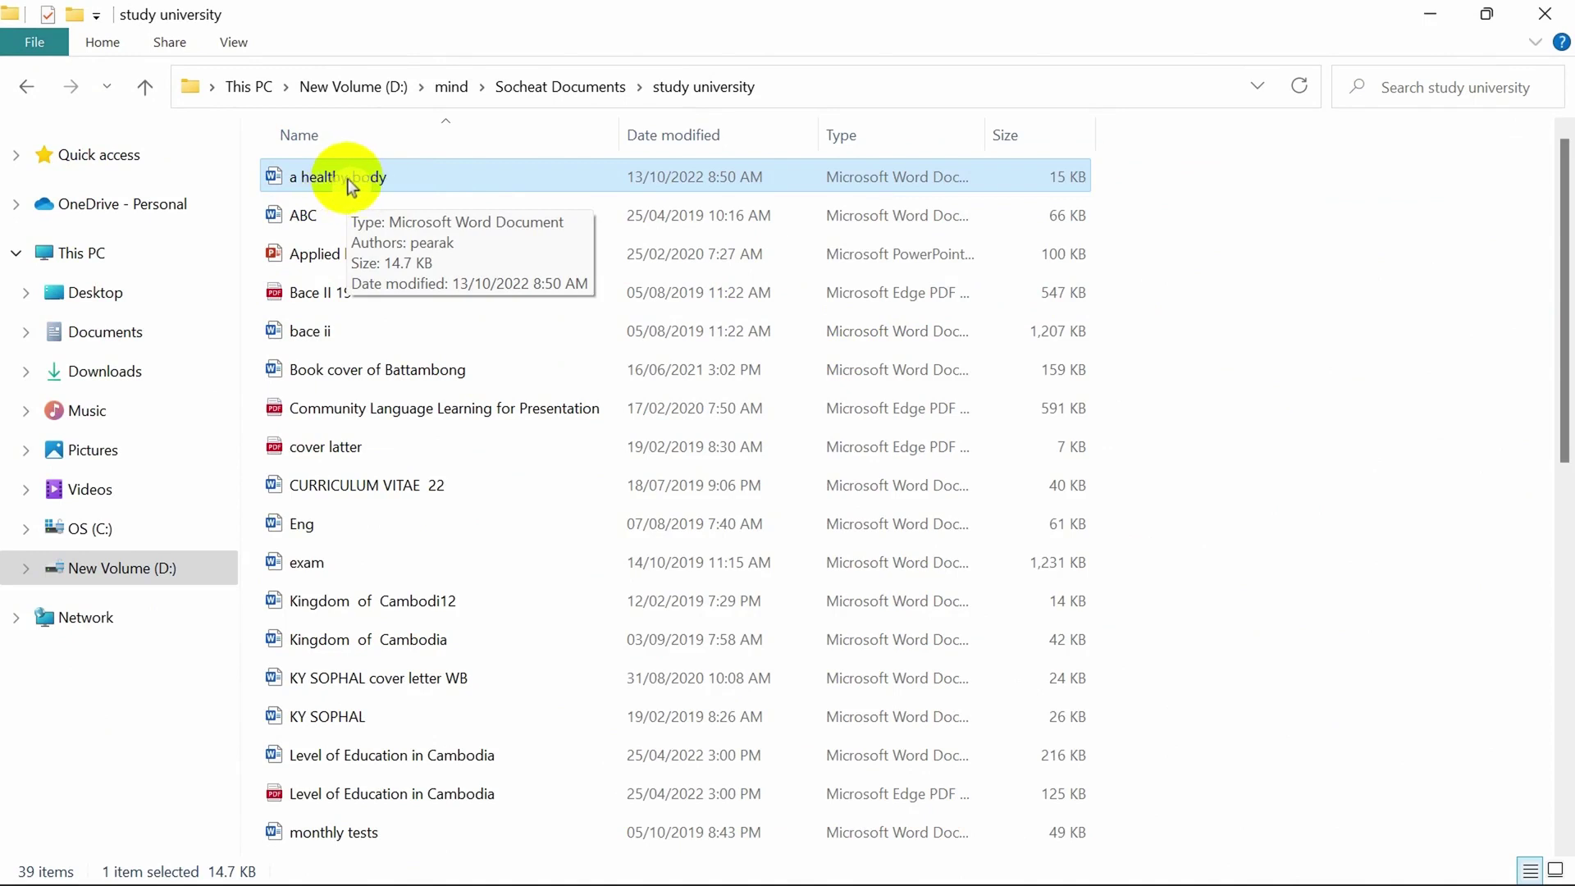
{"action": "right_click", "coordinate": [346, 177]}
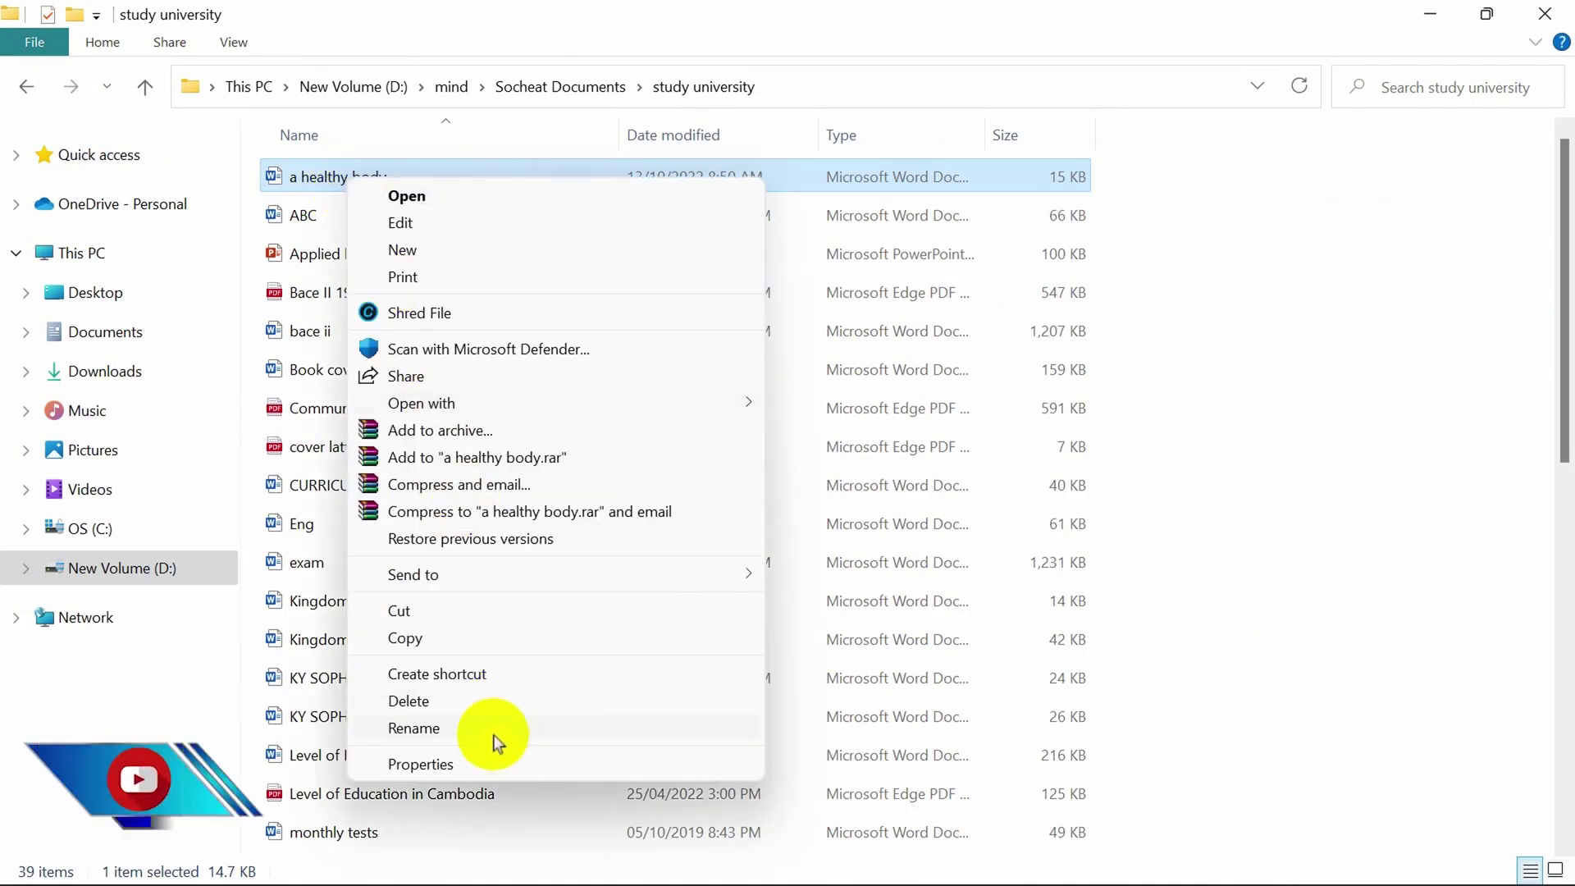
{"action": "left_click", "coordinate": [303, 219]}
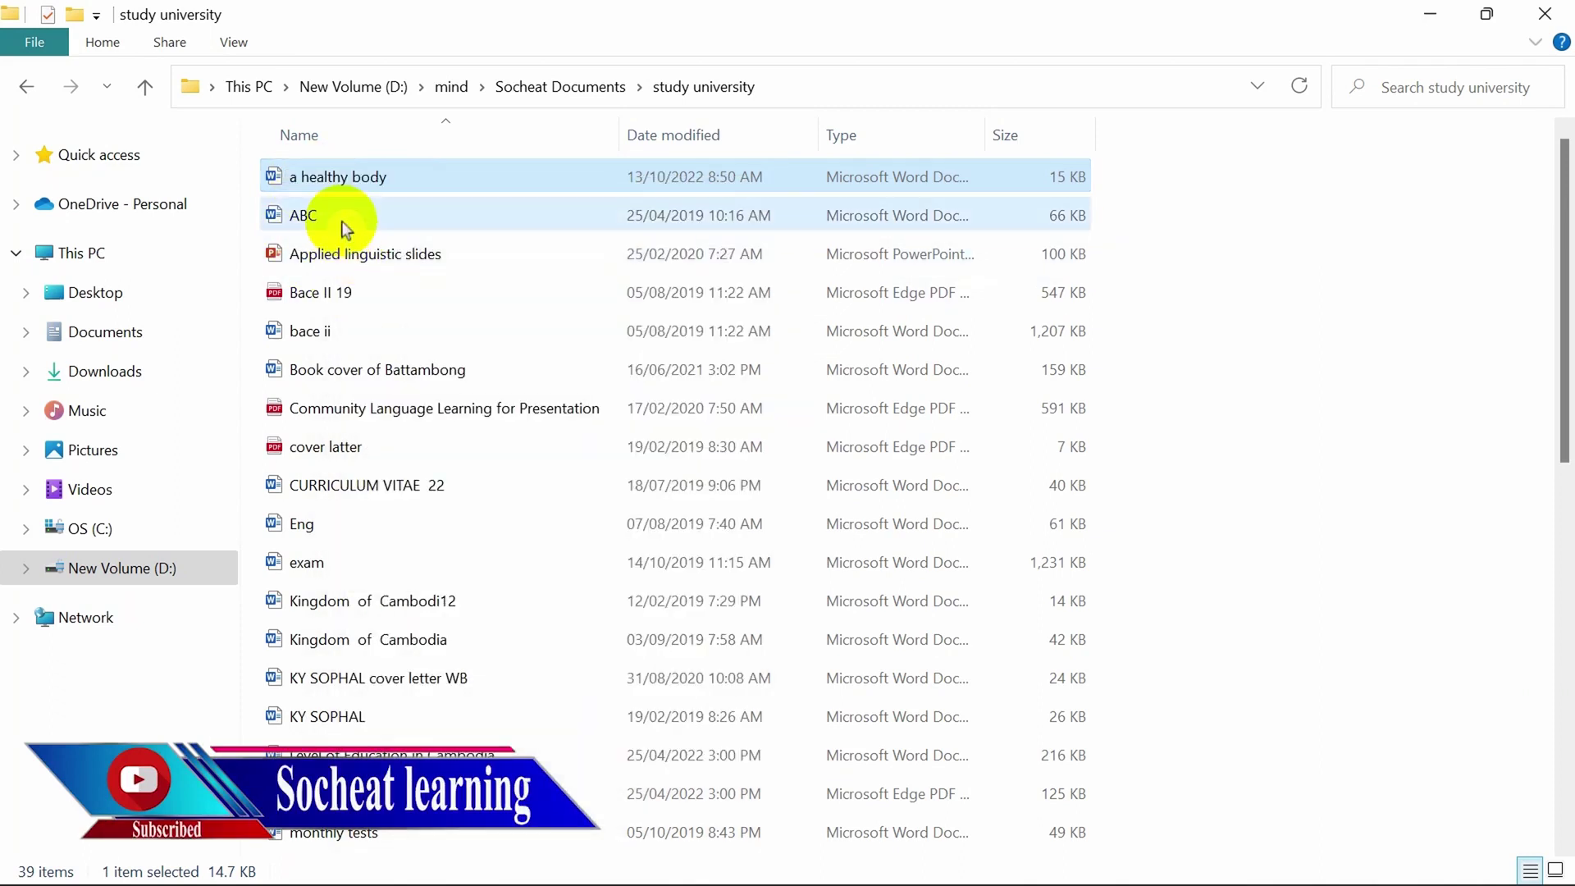
{"action": "left_click", "coordinate": [341, 219]}
- Open the file names of "a healthy body" and "ABC" for renaming, one after the other
{"action": "left_click", "coordinate": [366, 193]}
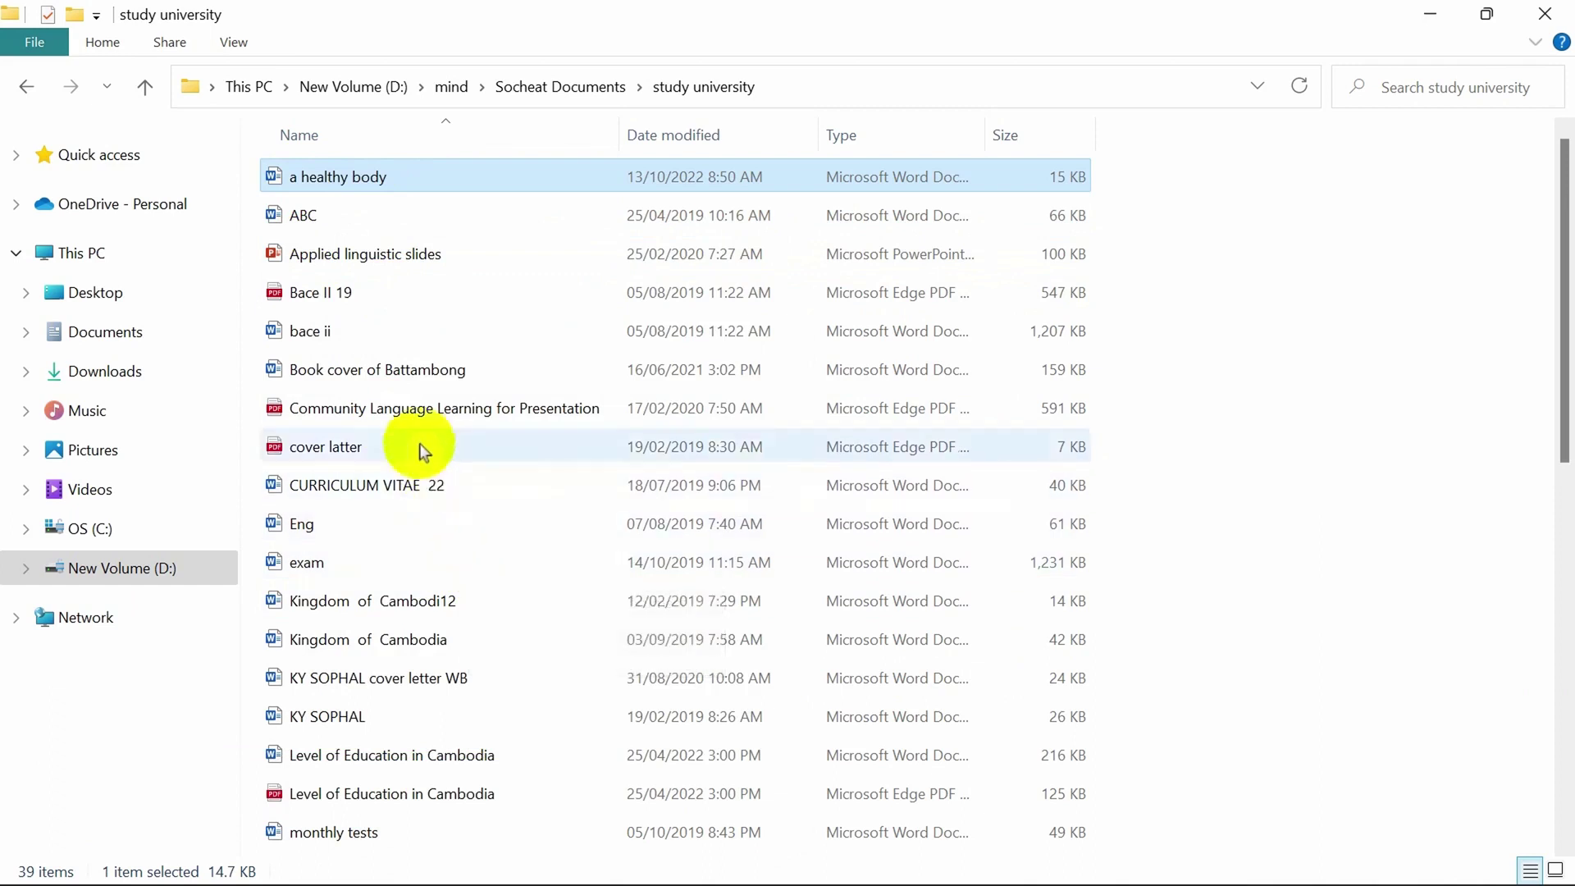
{"action": "key", "text": "F2"}
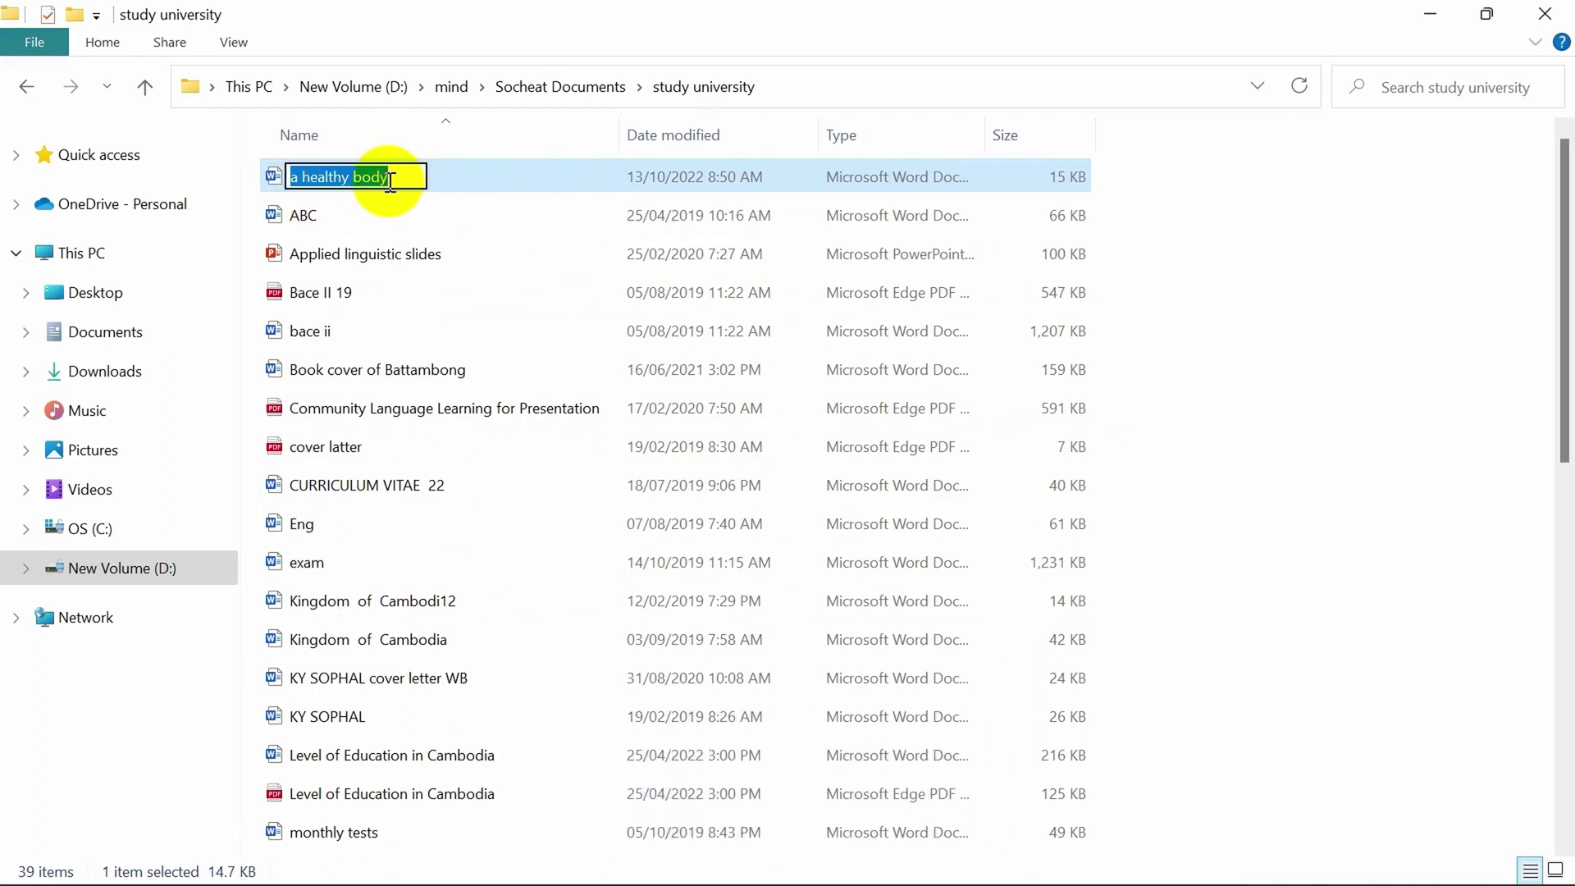
{"action": "left_click", "coordinate": [364, 211]}
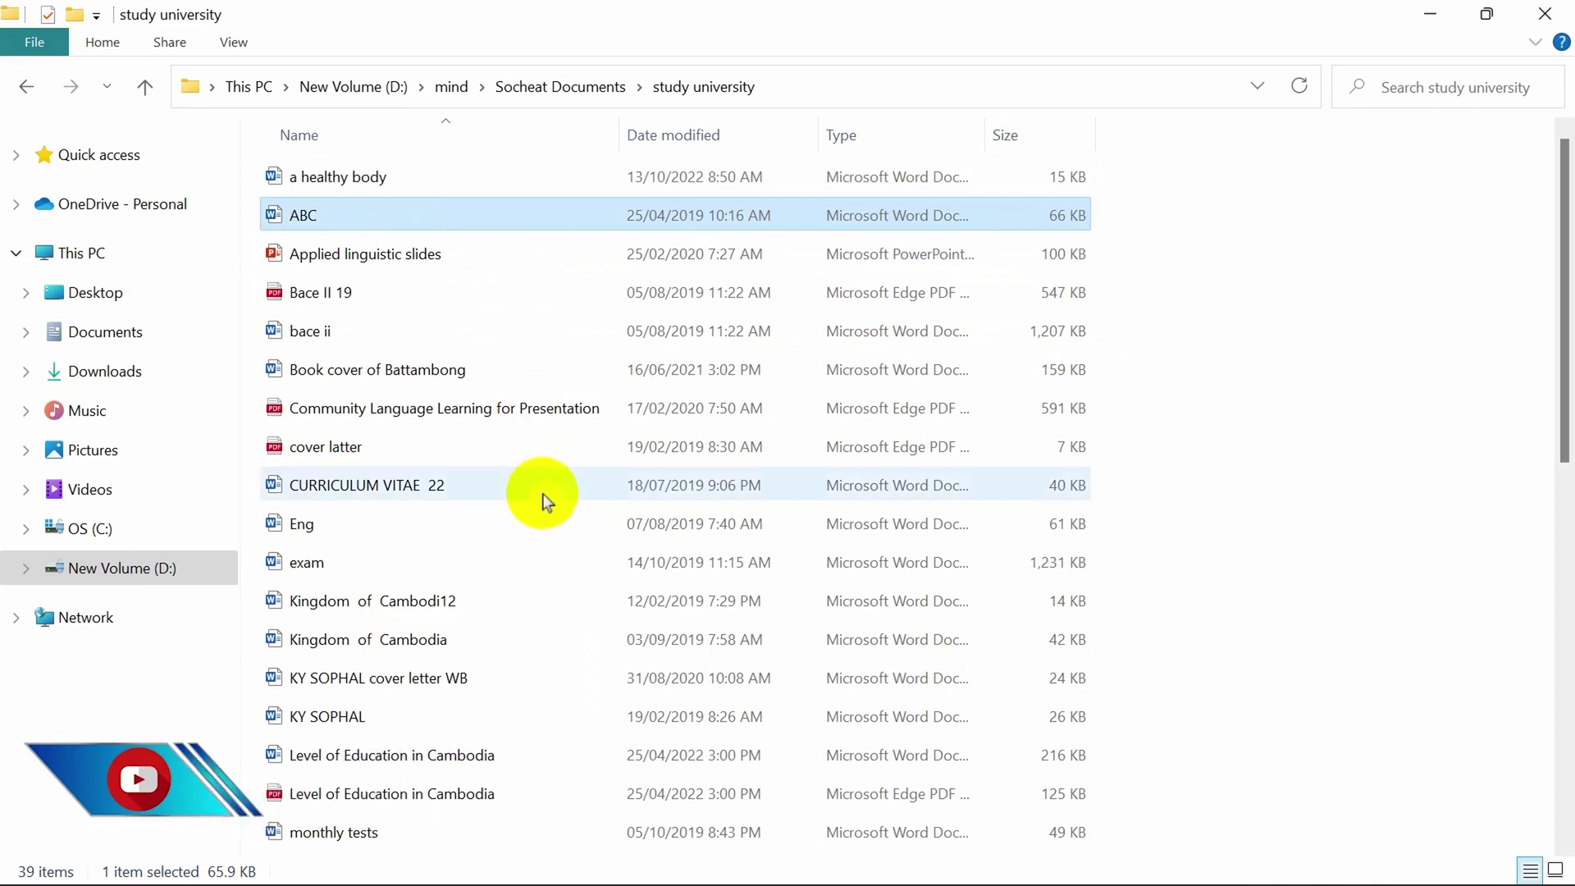
{"action": "left_click", "coordinate": [338, 214]}
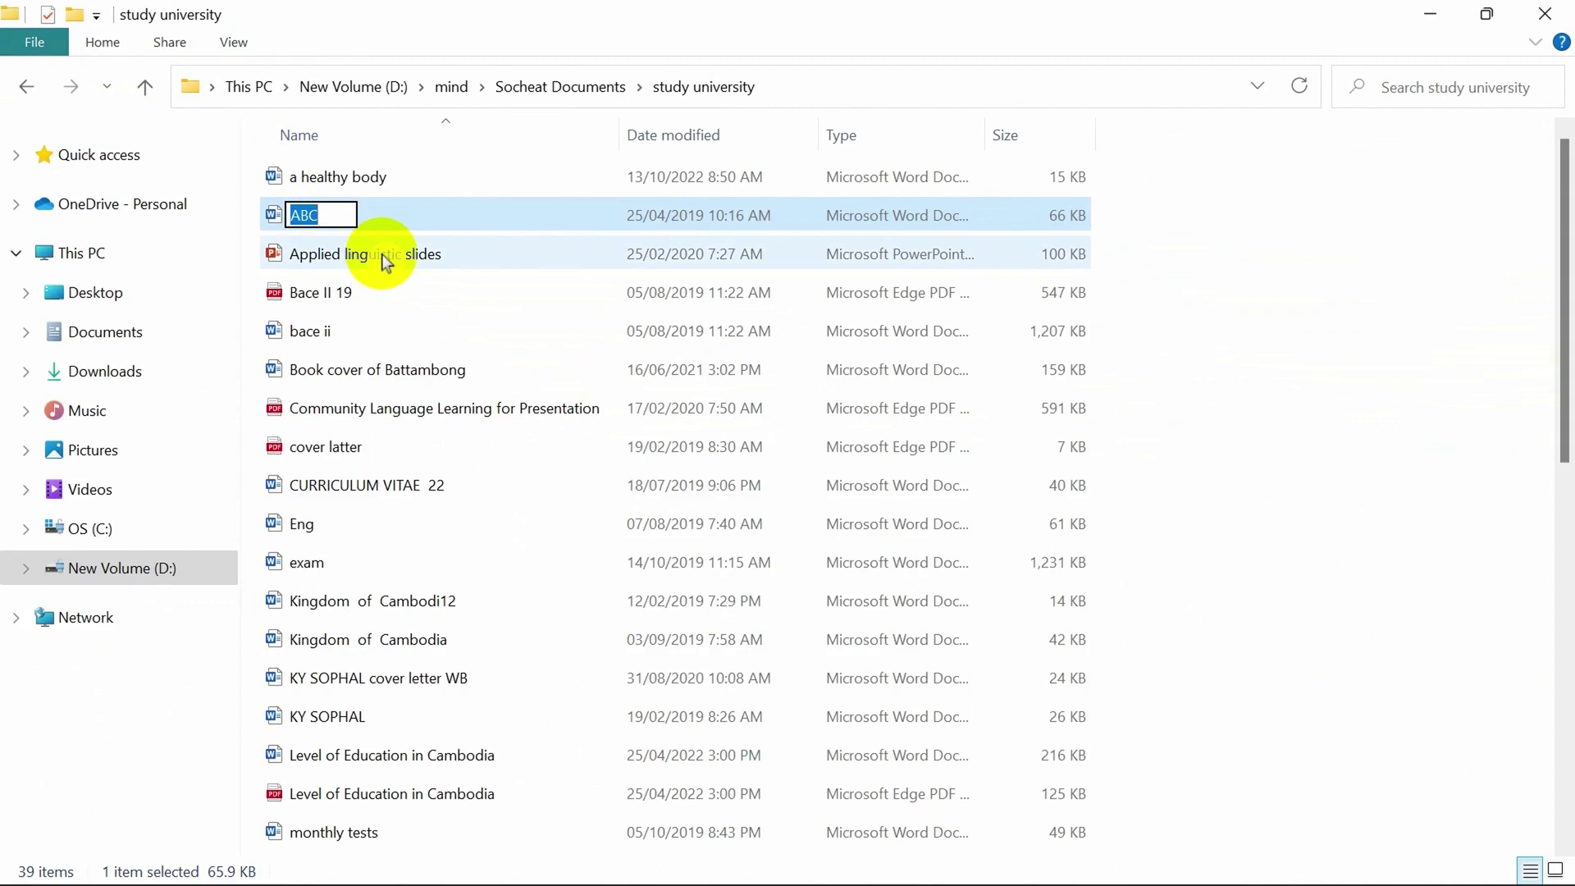
{"action": "key", "text": "Return"}
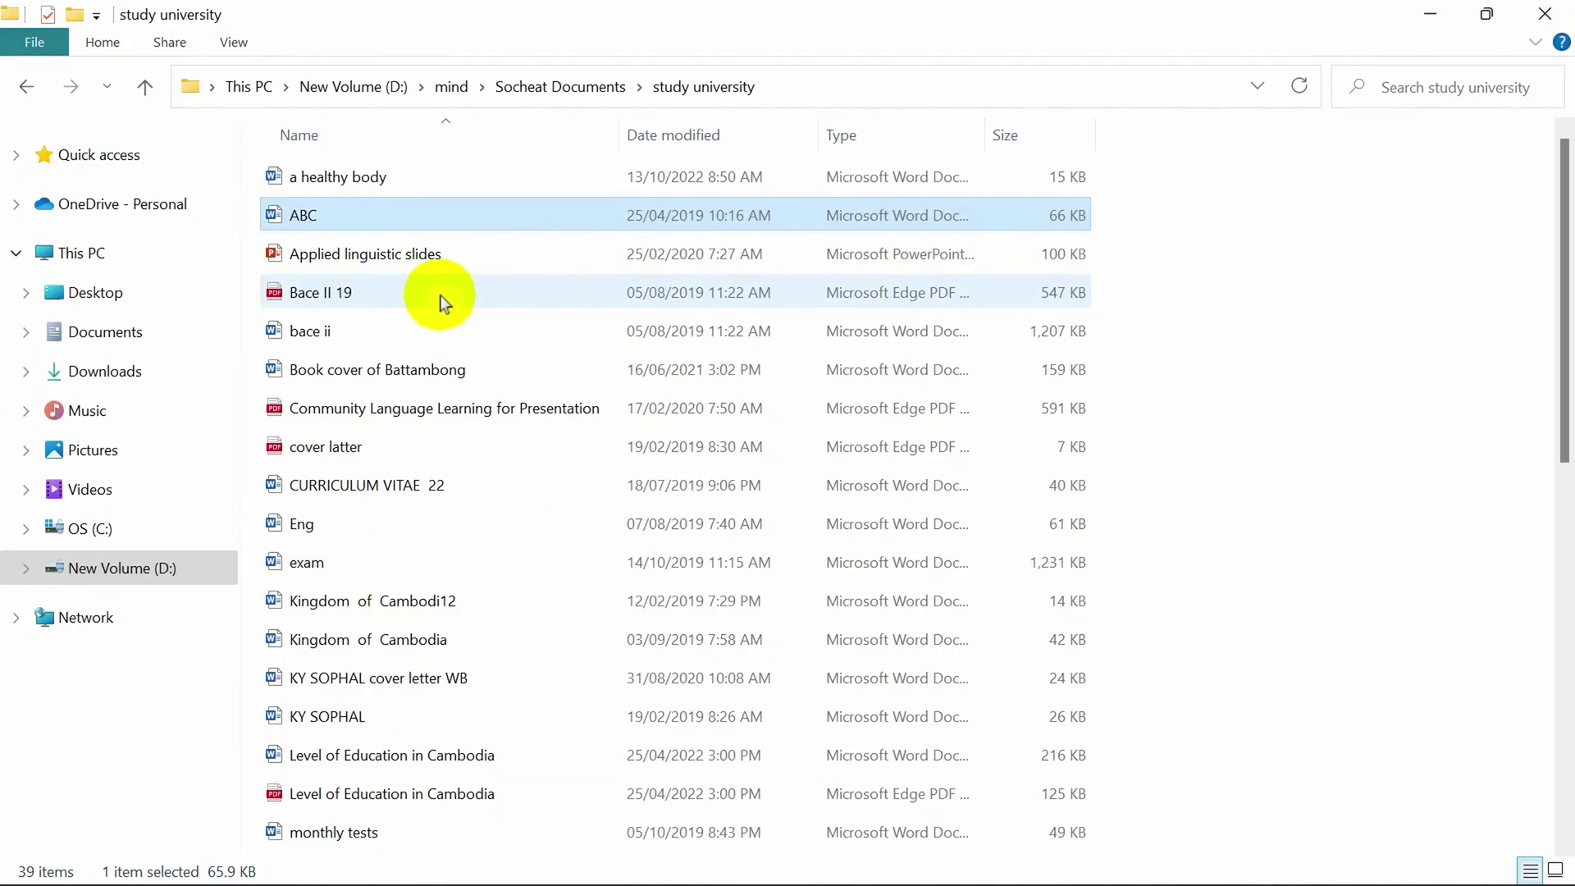
- Minimize the study university window to the desktop and restore it
{"action": "left_click", "coordinate": [1436, 14]}
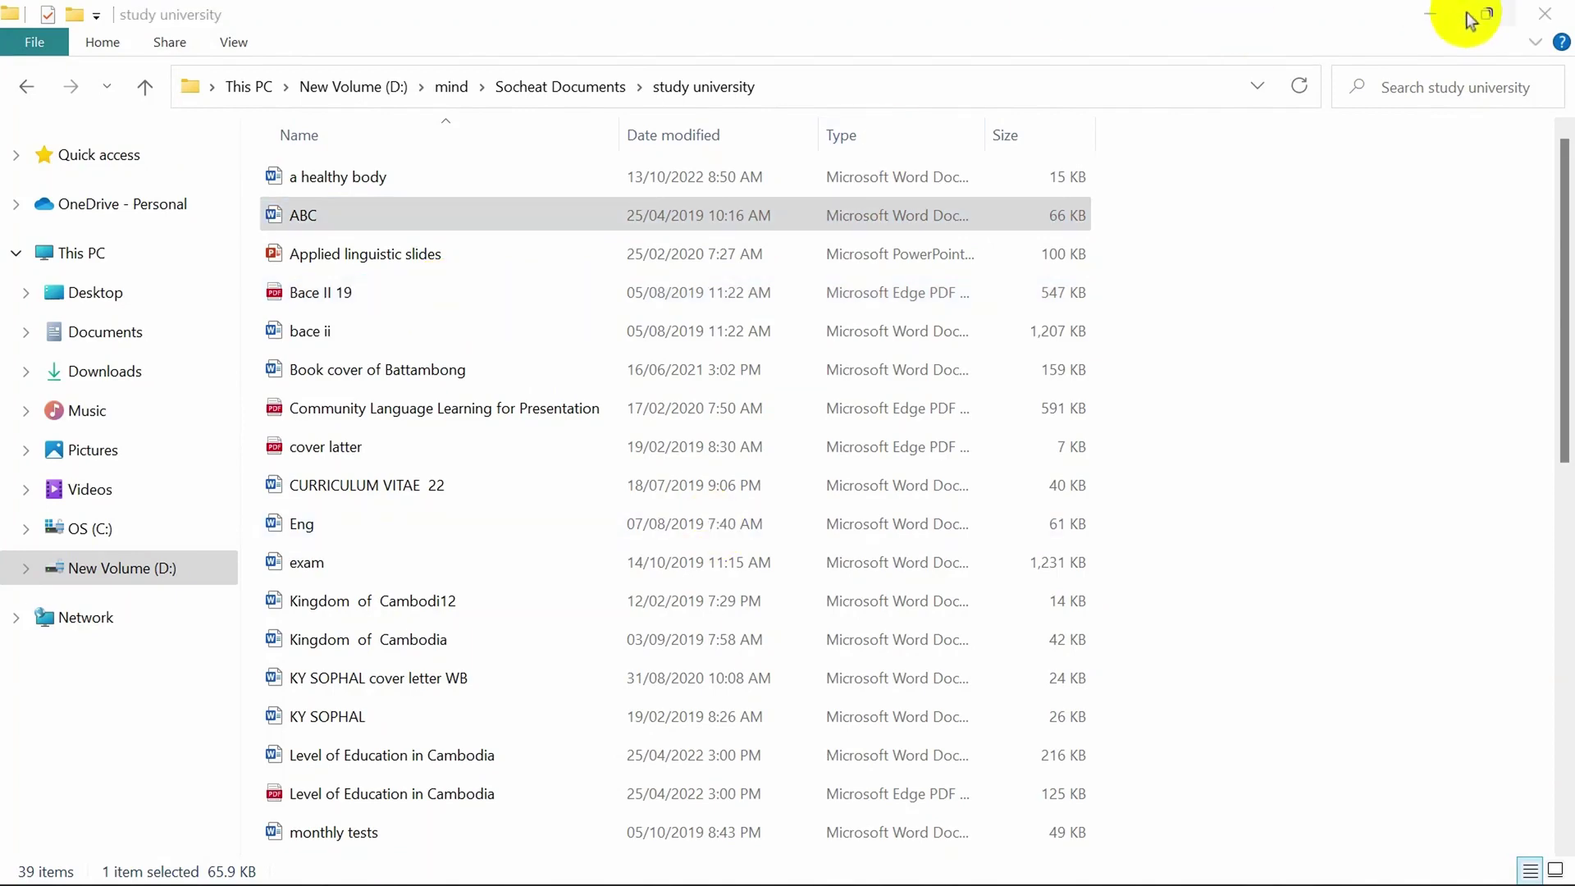
{"action": "left_click", "coordinate": [1441, 14]}
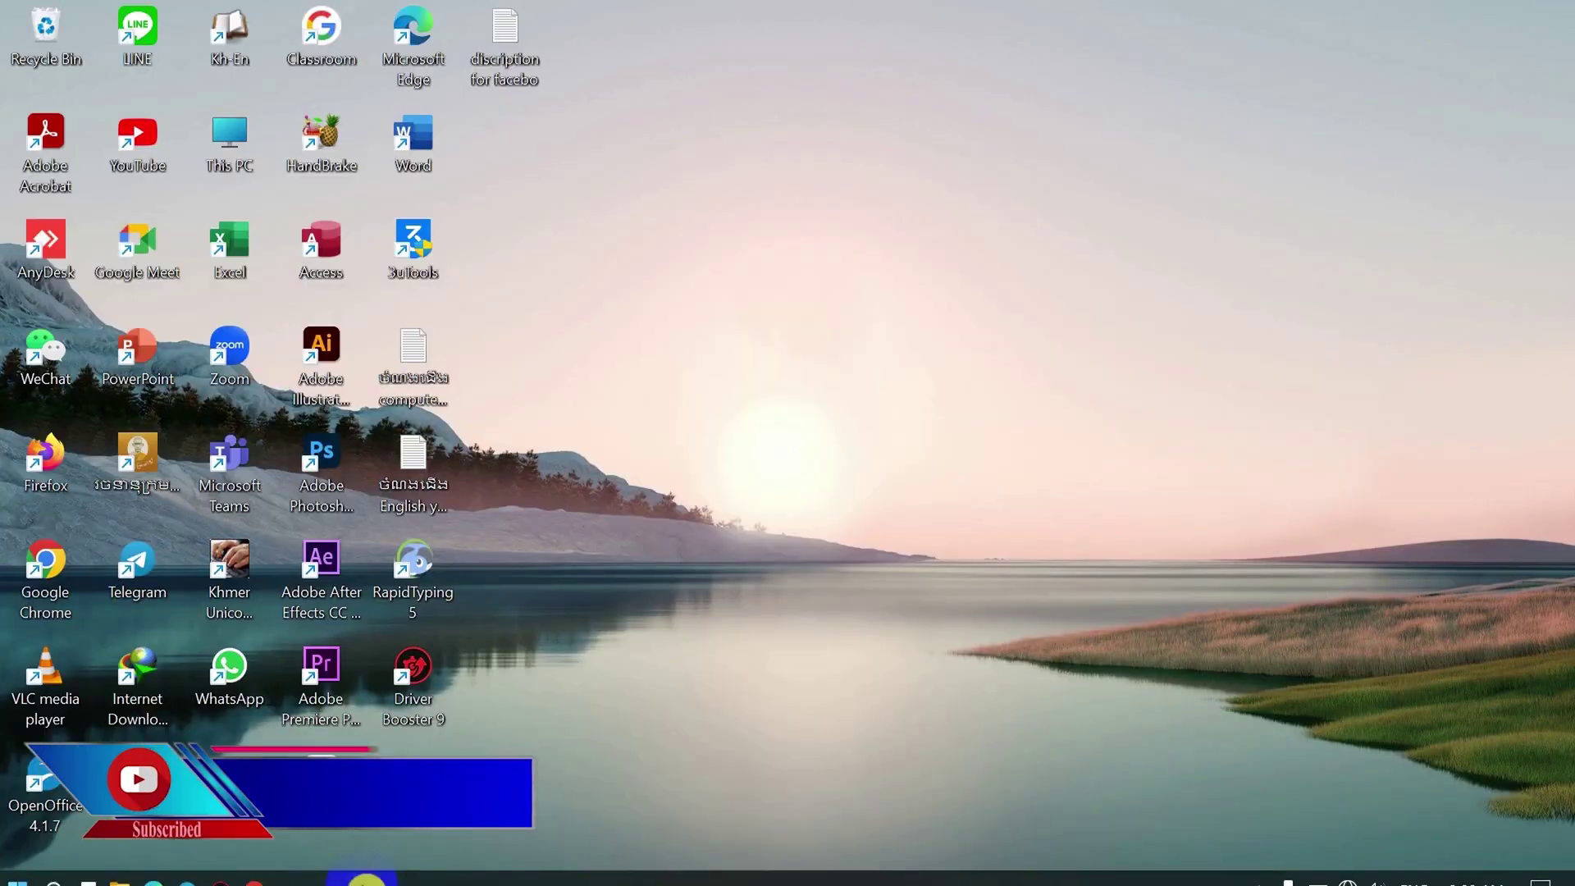
{"action": "left_click", "coordinate": [120, 867]}
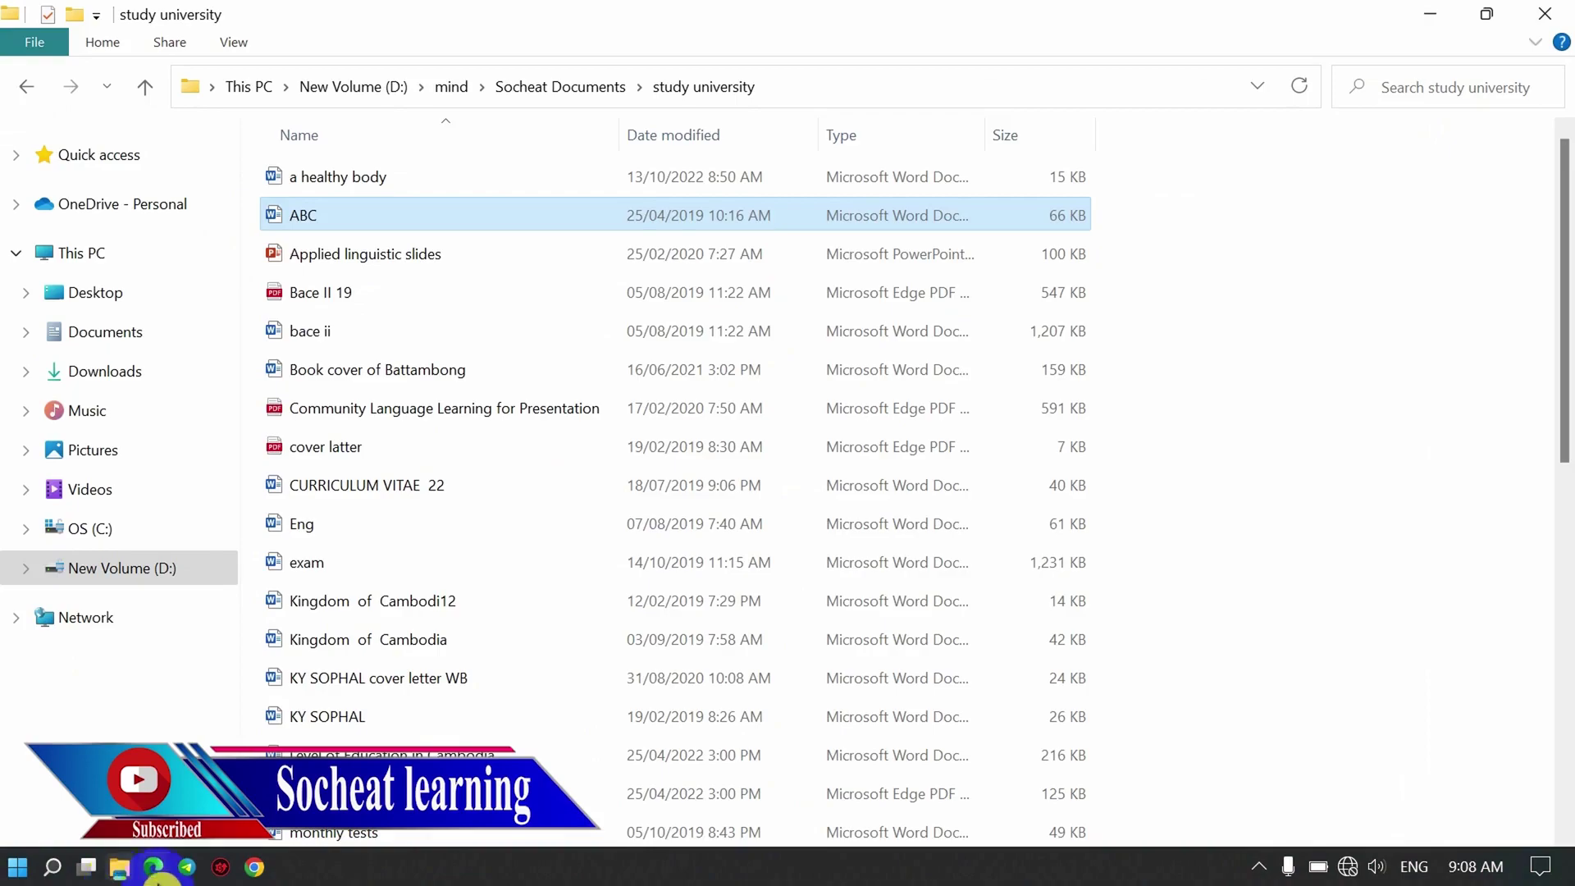
- Open Telegram and Microsoft Edge, and maximize the Edge window
{"action": "left_click", "coordinate": [188, 867]}
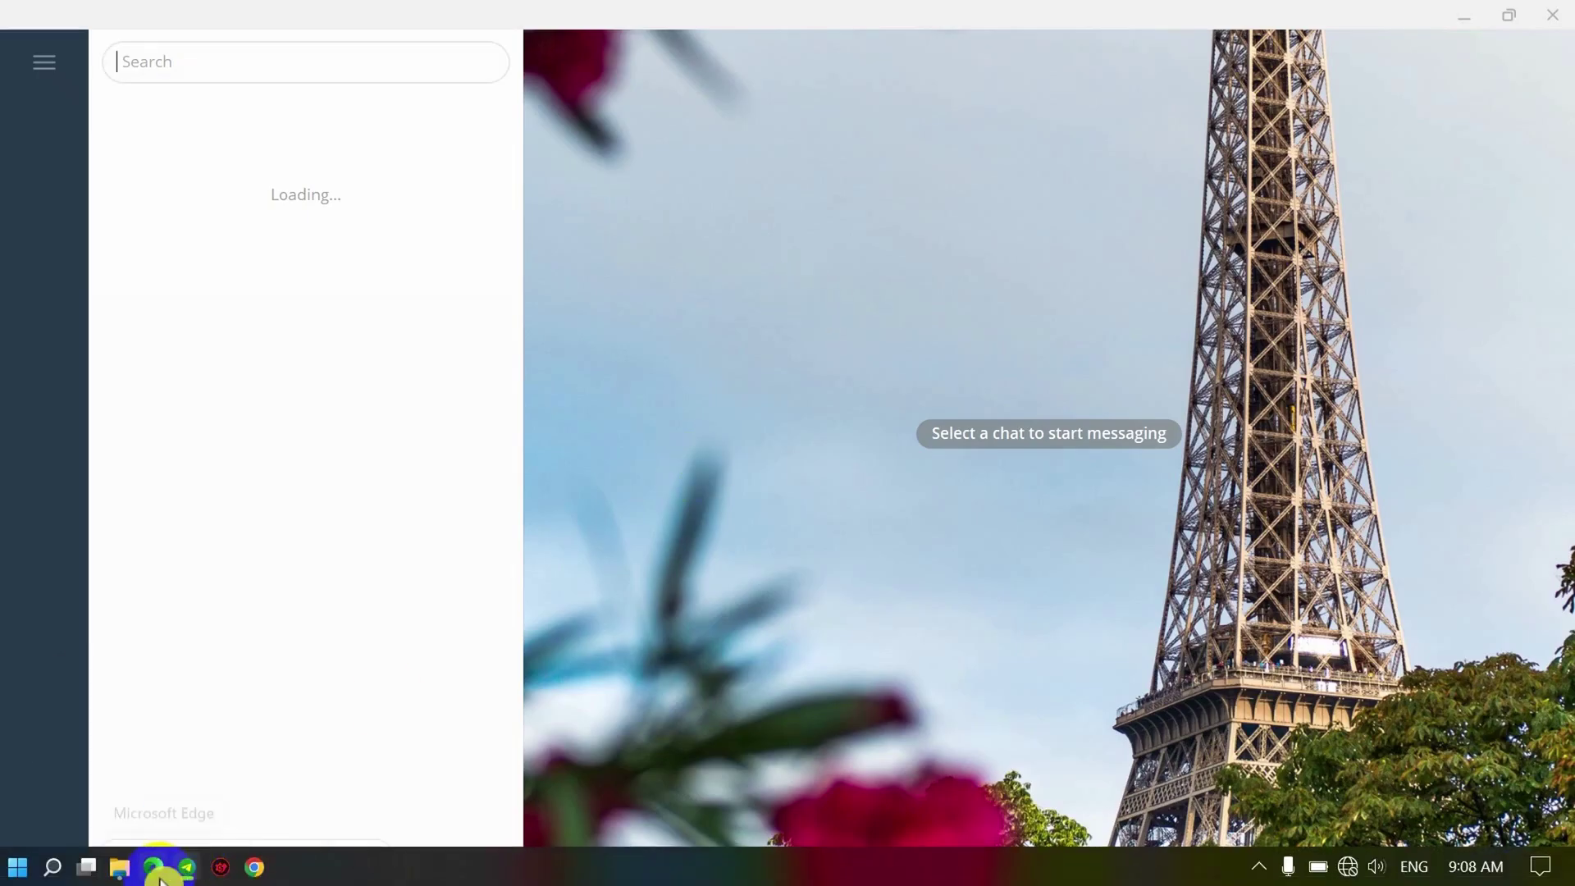
{"action": "left_click", "coordinate": [153, 870]}
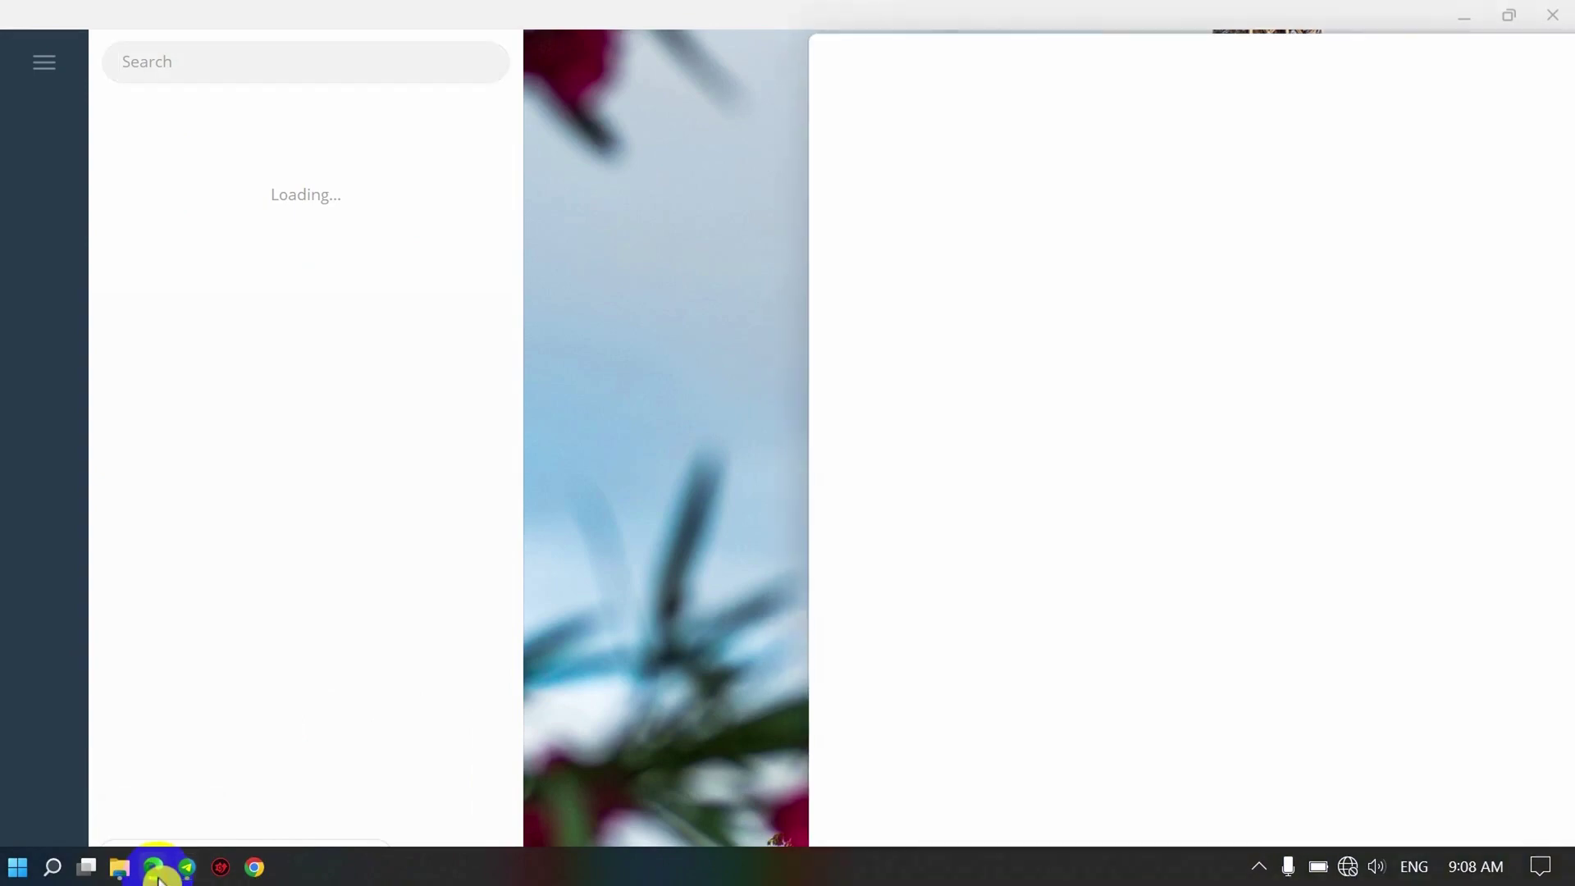
{"action": "left_click", "coordinate": [1512, 58]}
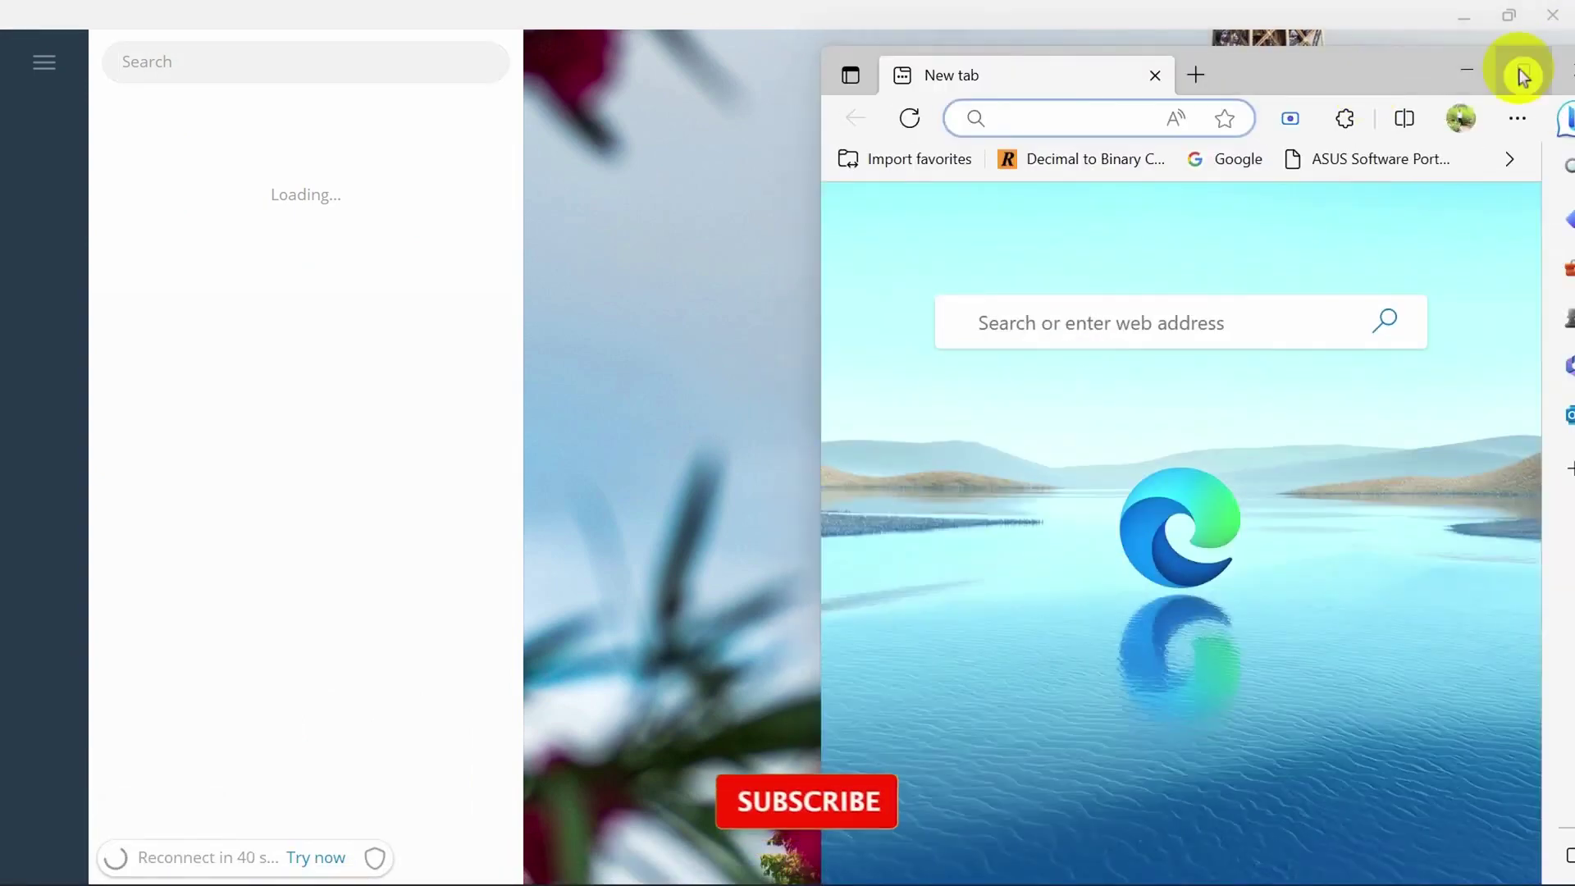
- Minimize the Edge, Telegram and File Explorer windows to clear the desktop
{"action": "left_click", "coordinate": [1438, 24]}
{"action": "left_click", "coordinate": [1442, 25]}
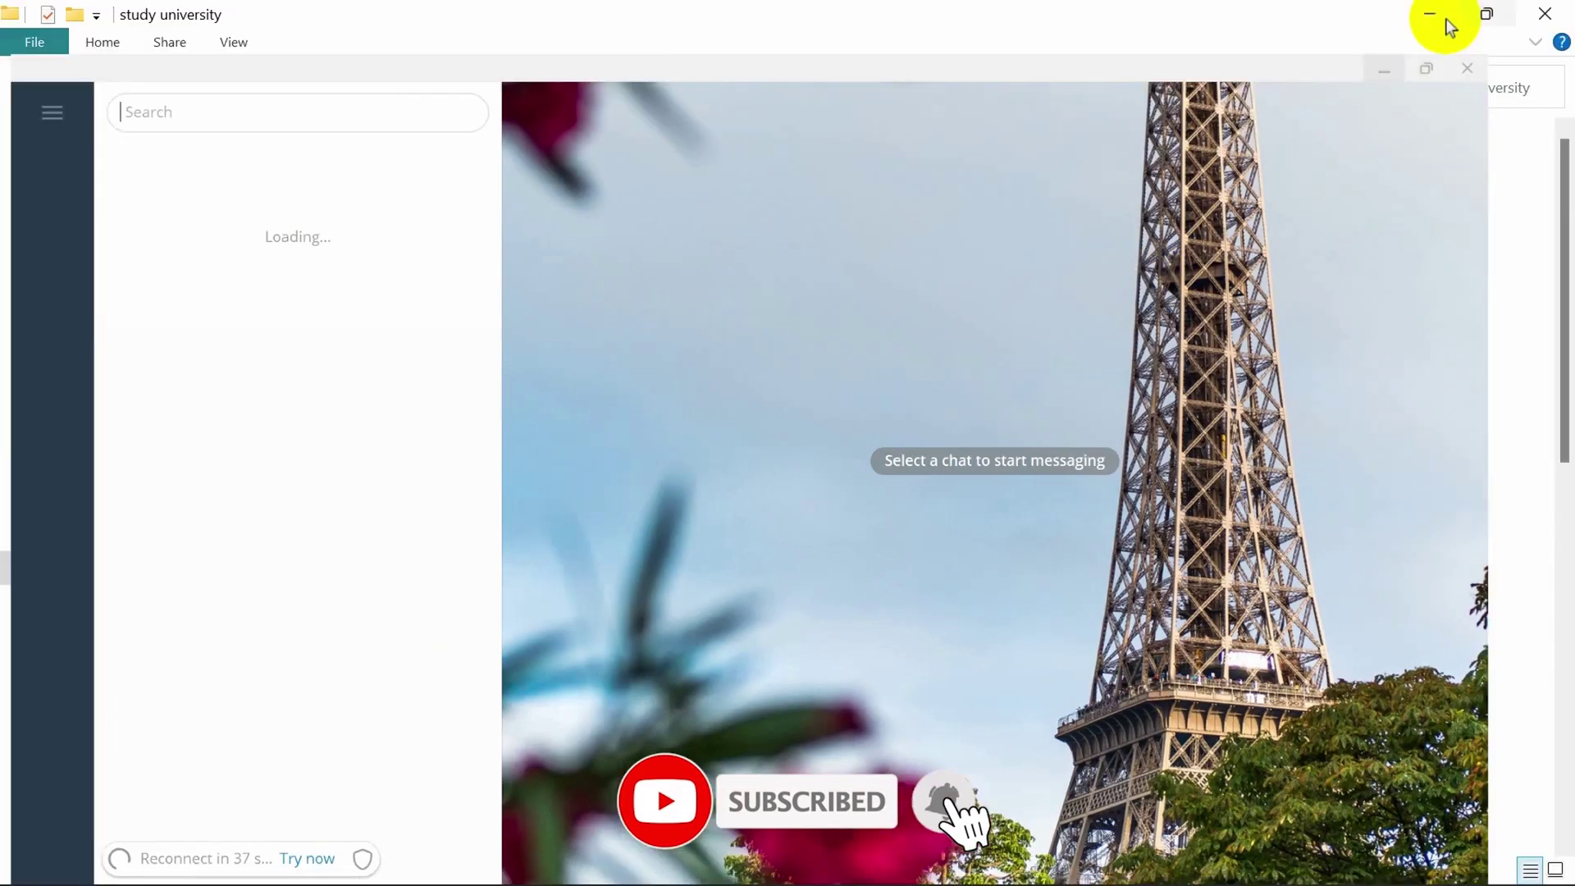
{"action": "left_click", "coordinate": [1432, 16]}
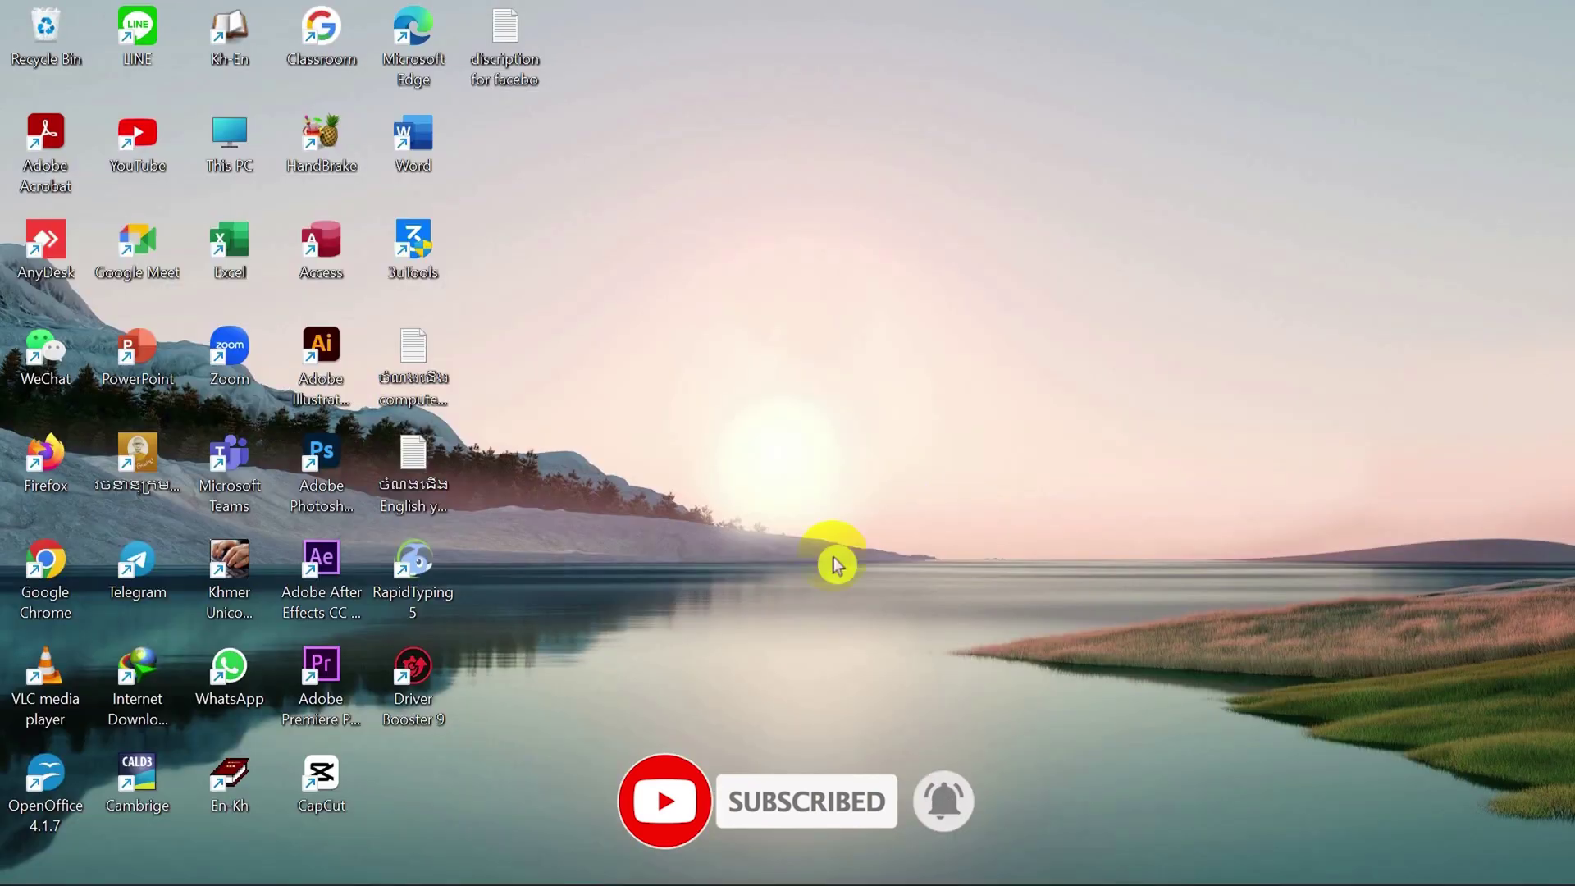
- Launch Word from the desktop and maximize the window of the document "writing about cause and effect"
{"action": "mouse_move", "coordinate": [113, 871]}
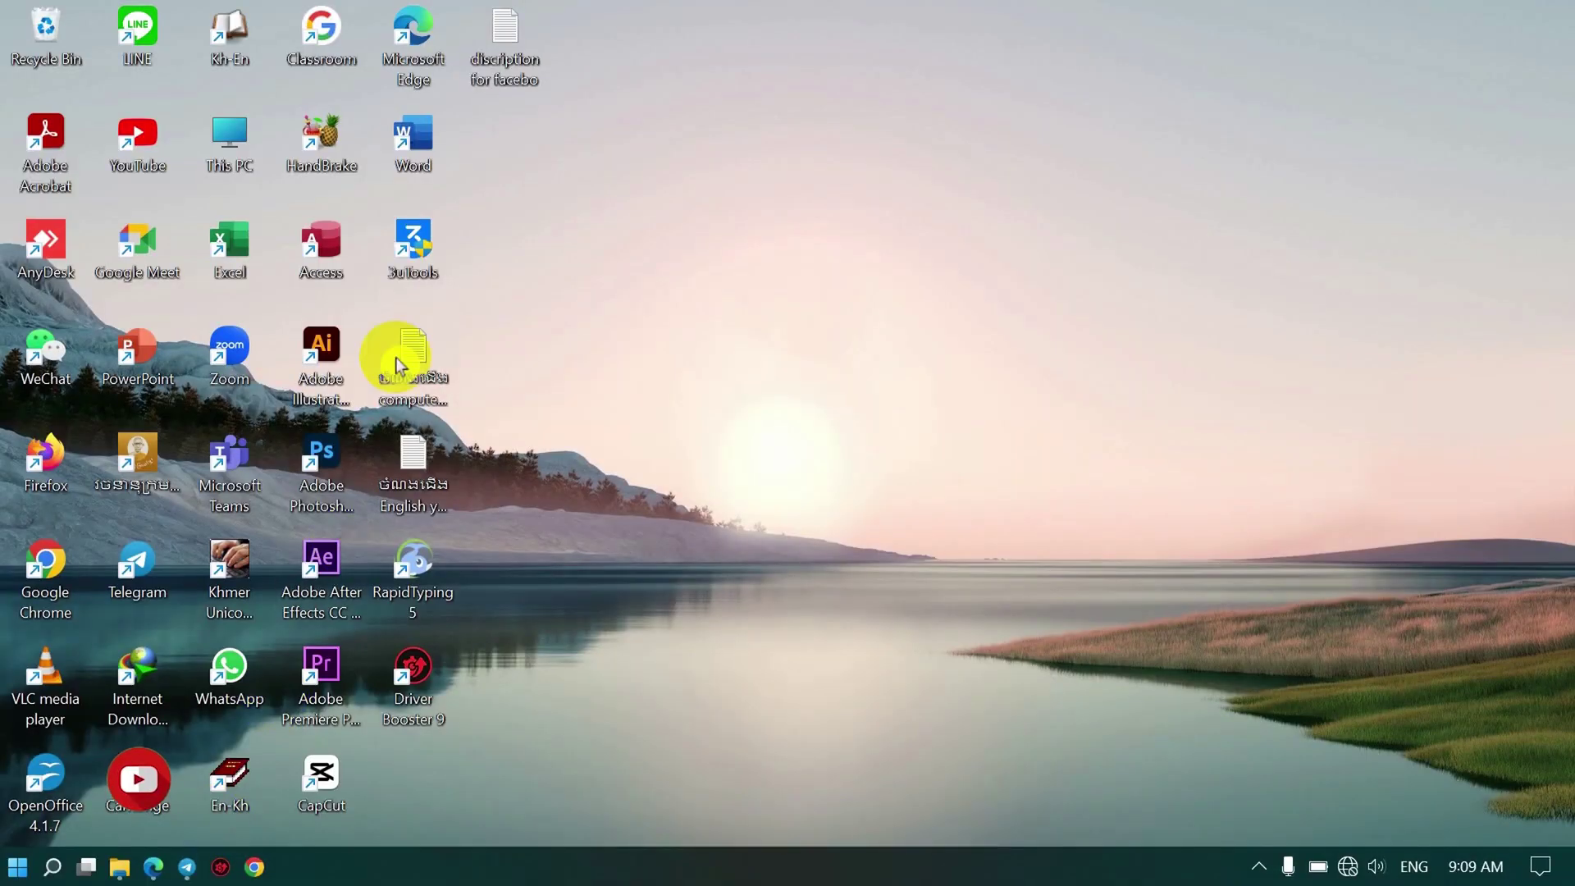
{"action": "double_click", "coordinate": [426, 146]}
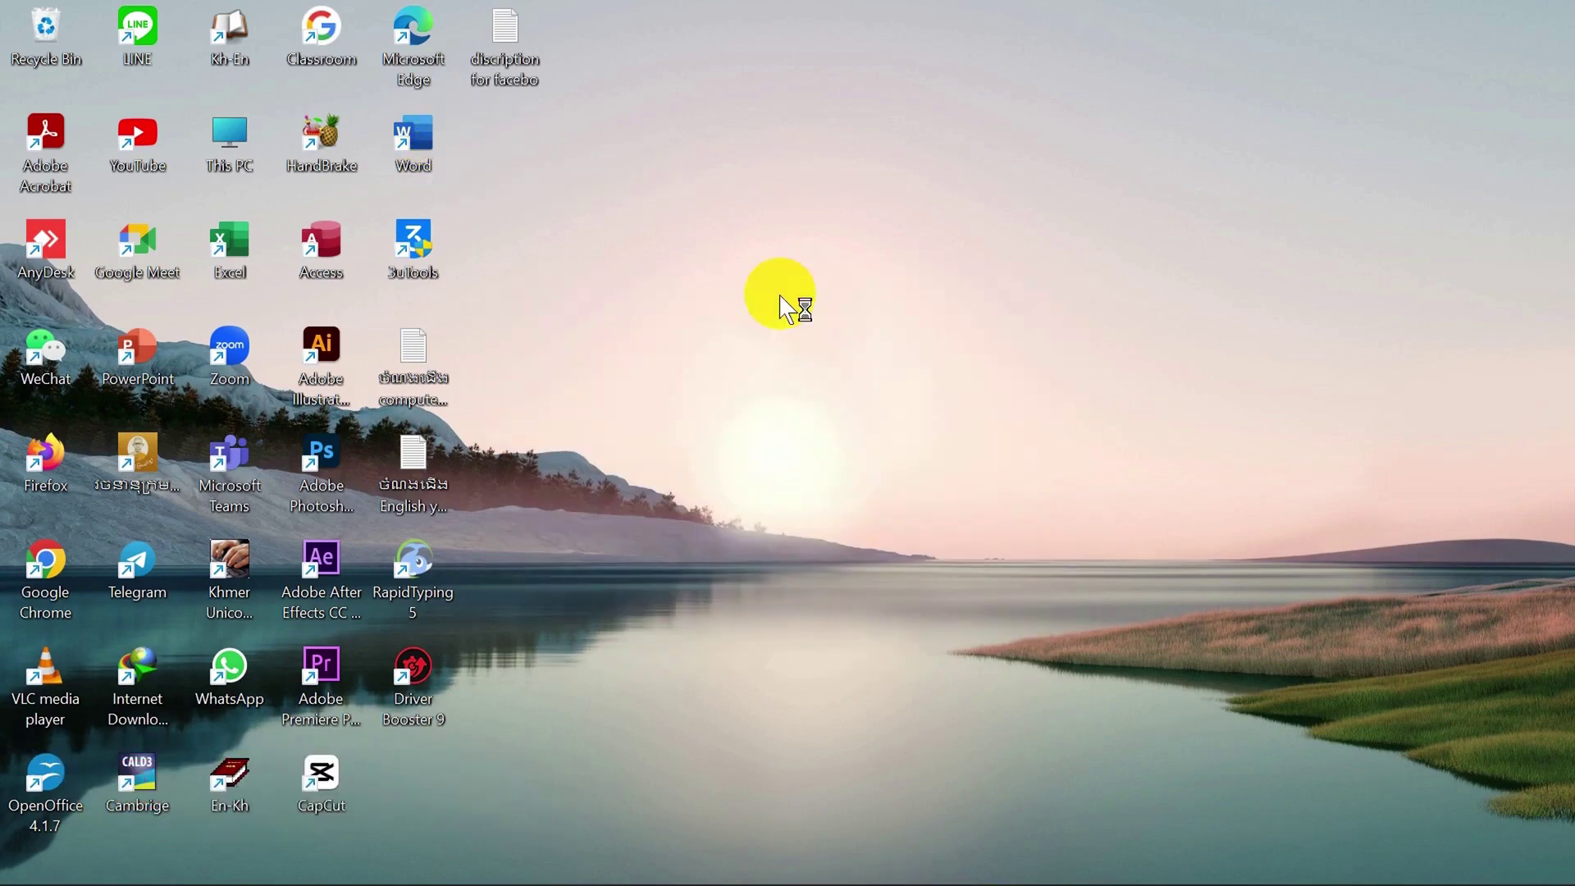
{"action": "mouse_move", "coordinate": [288, 875]}
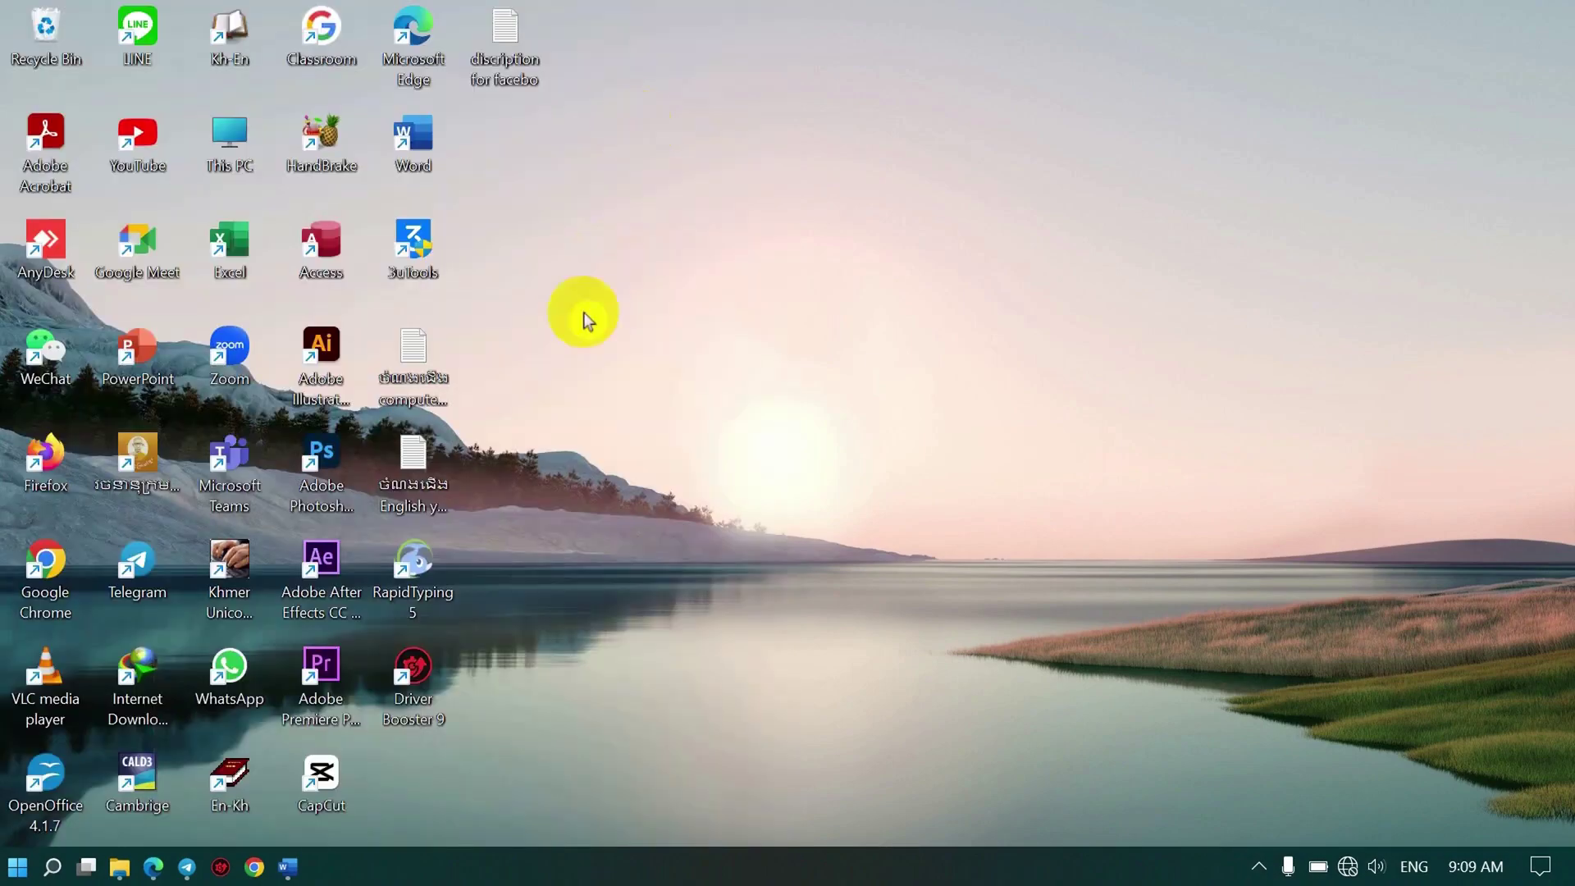
{"action": "left_click", "coordinate": [288, 857]}
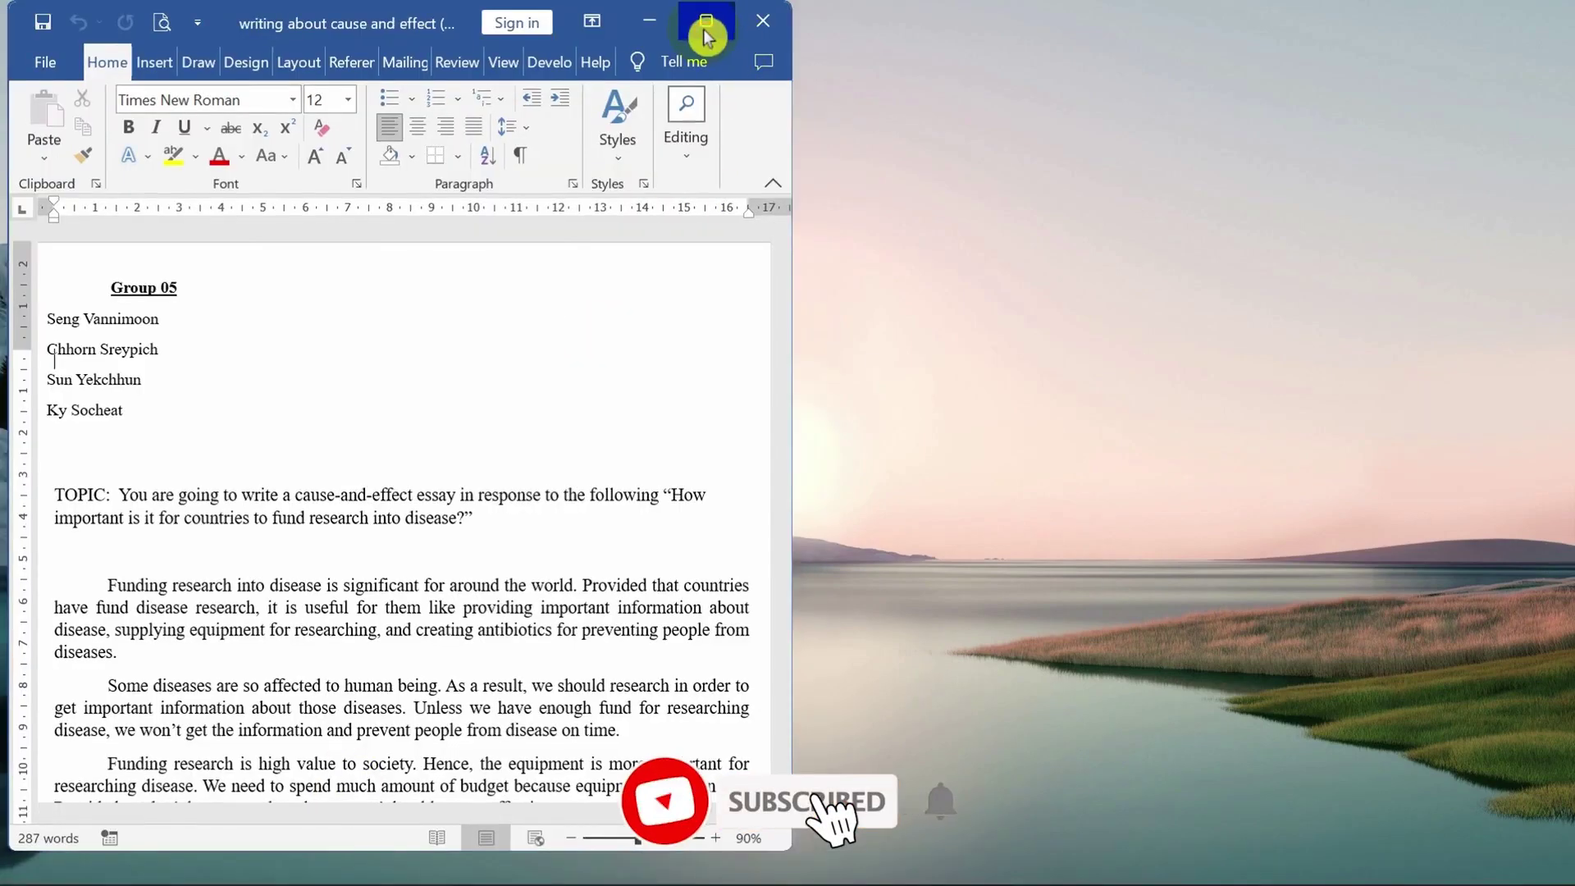
{"action": "left_click", "coordinate": [696, 19]}
{"action": "scroll", "coordinate": [696, 611], "scroll_direction": "down", "scroll_amount": 1}
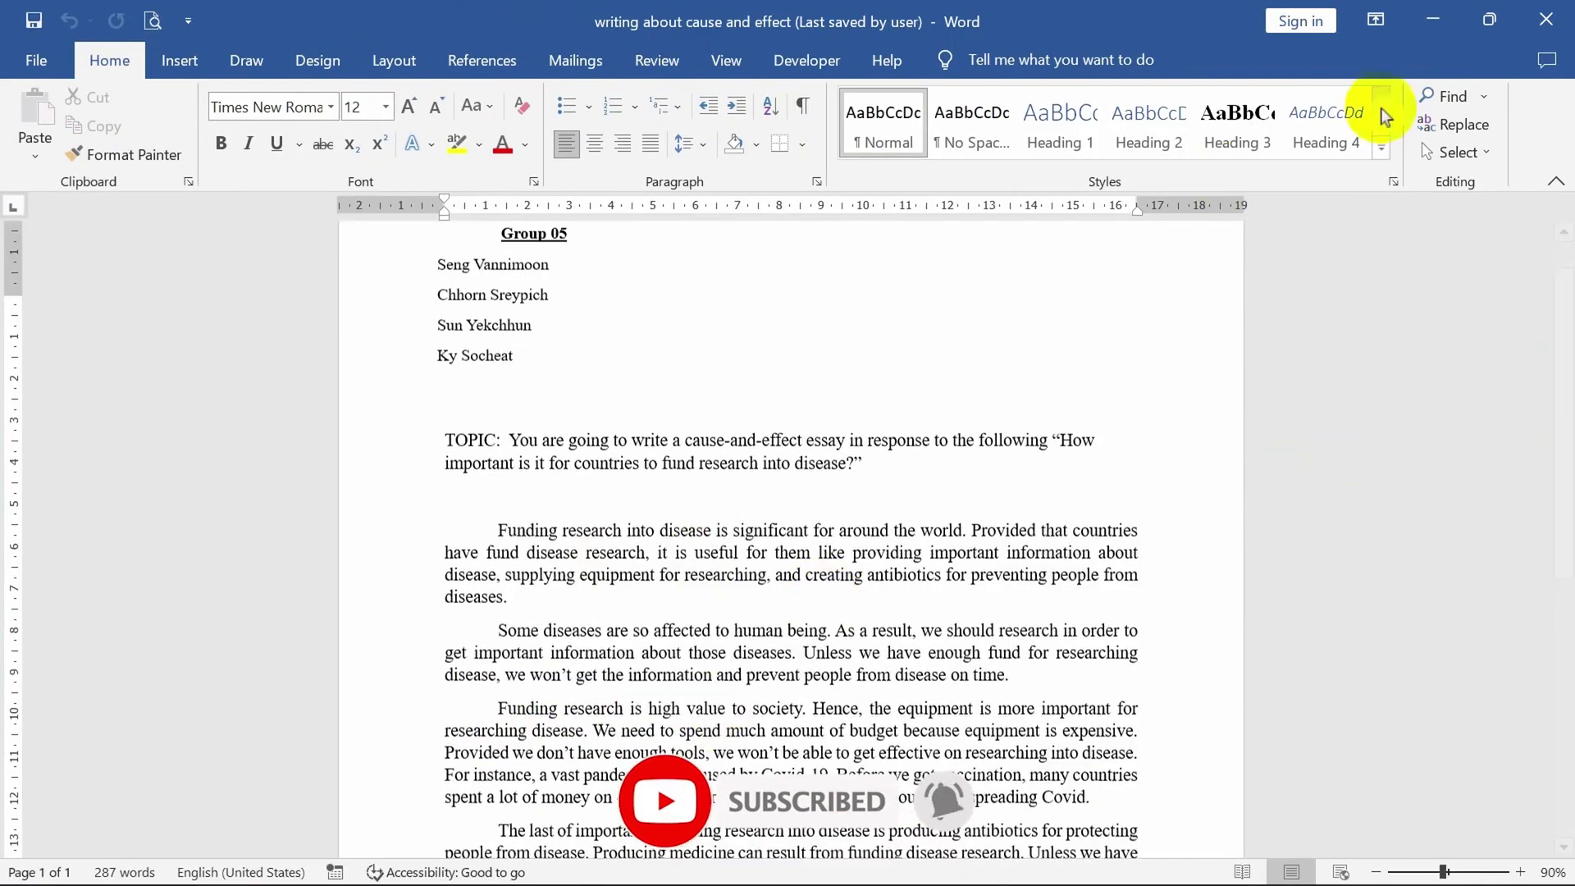
- Minimize the Word document, preview the other open programs, and restore and minimize Word again
{"action": "left_click", "coordinate": [1431, 24]}
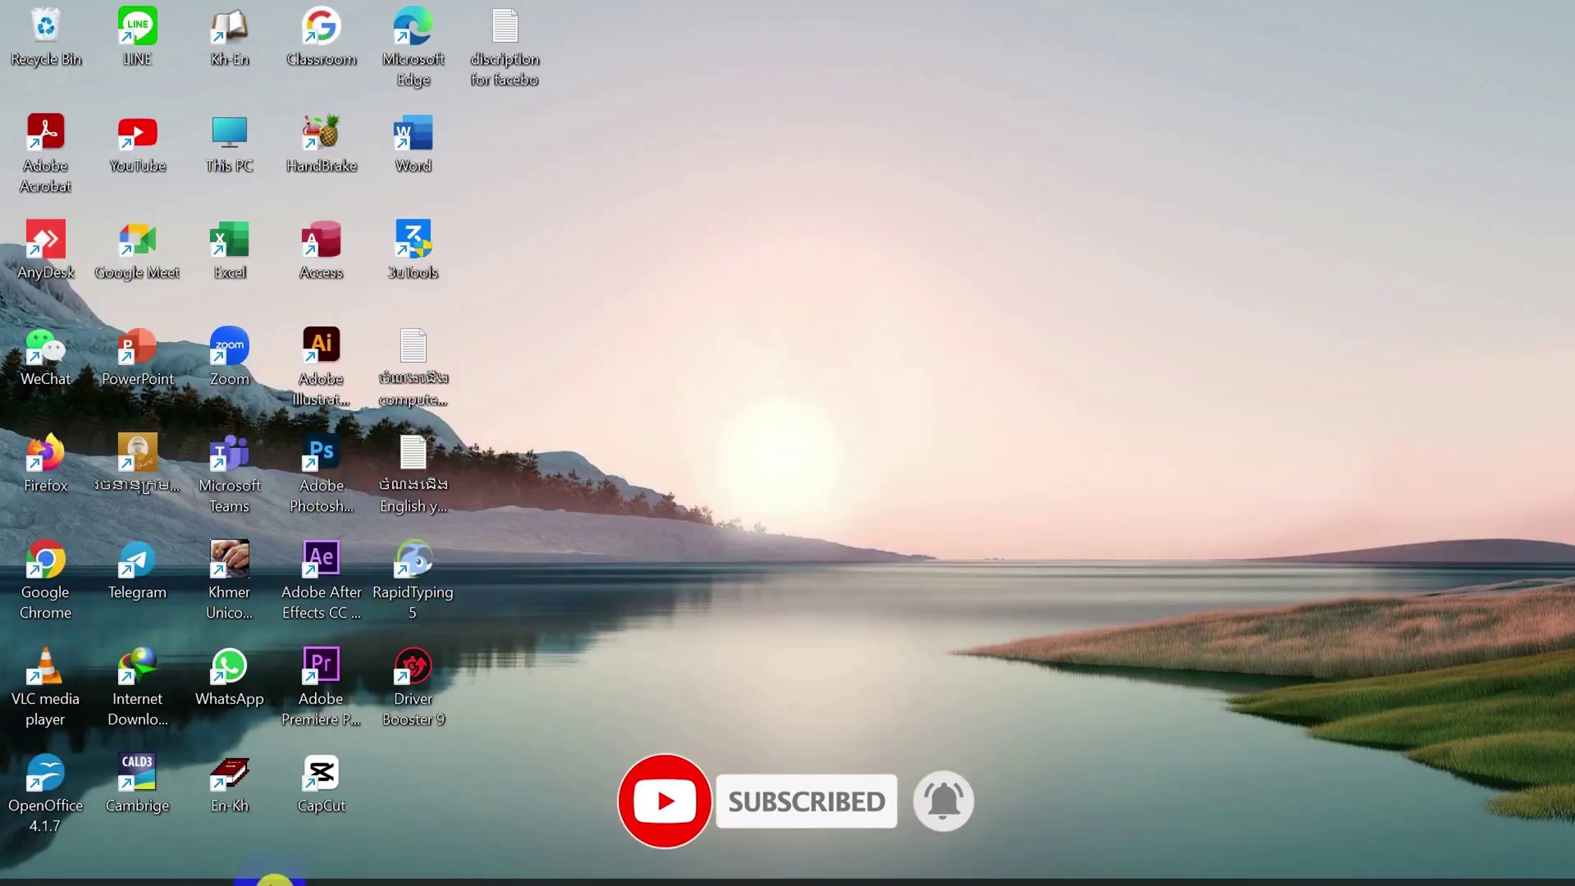
{"action": "mouse_move", "coordinate": [123, 871]}
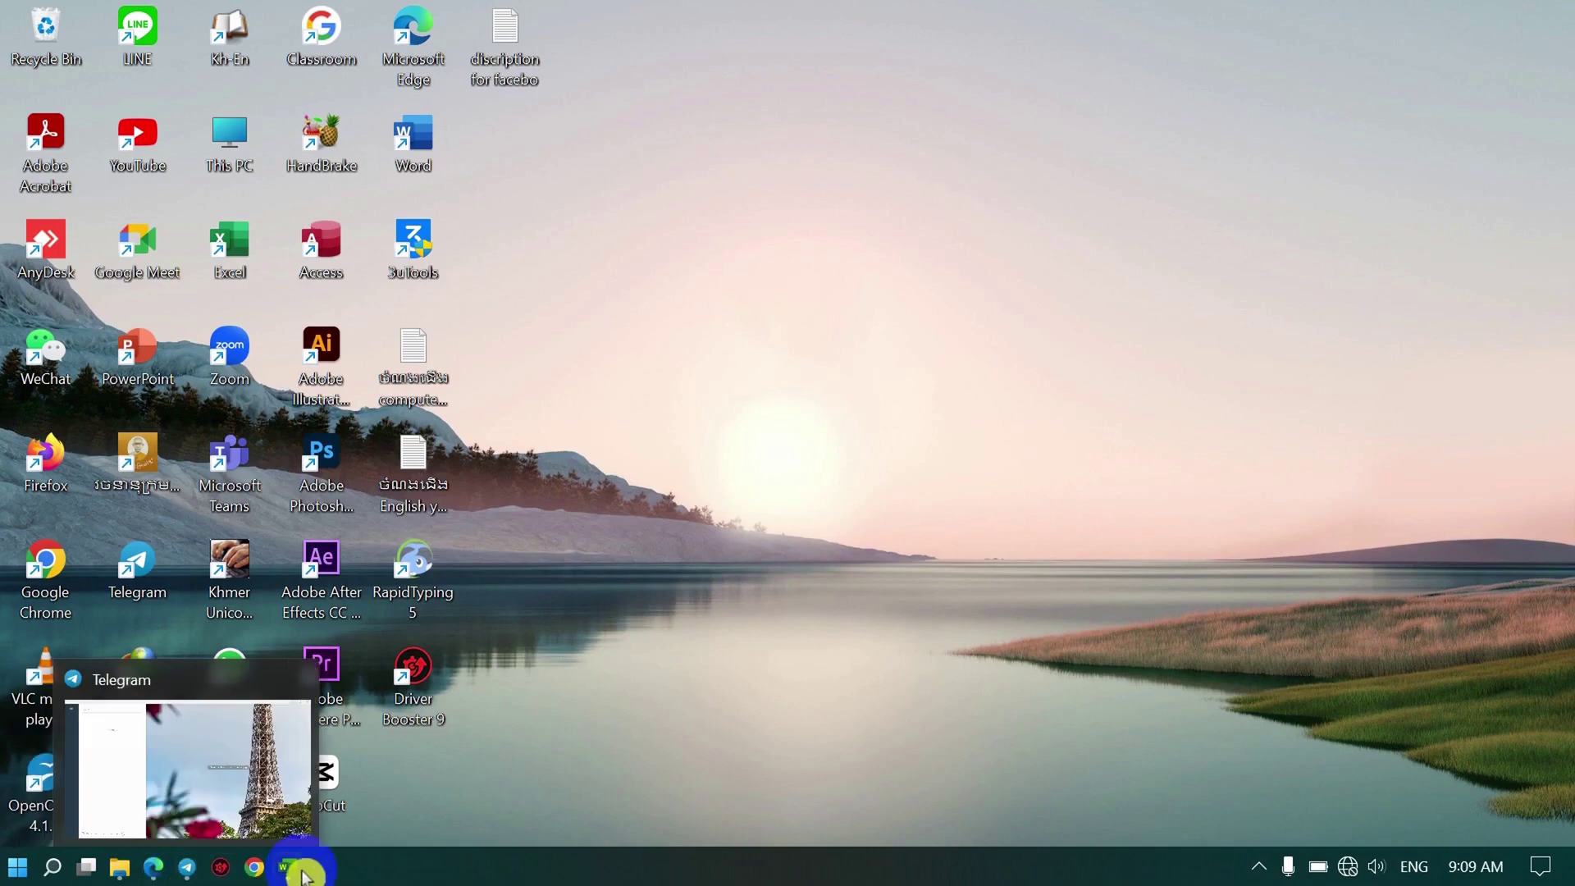
{"action": "mouse_move", "coordinate": [290, 873]}
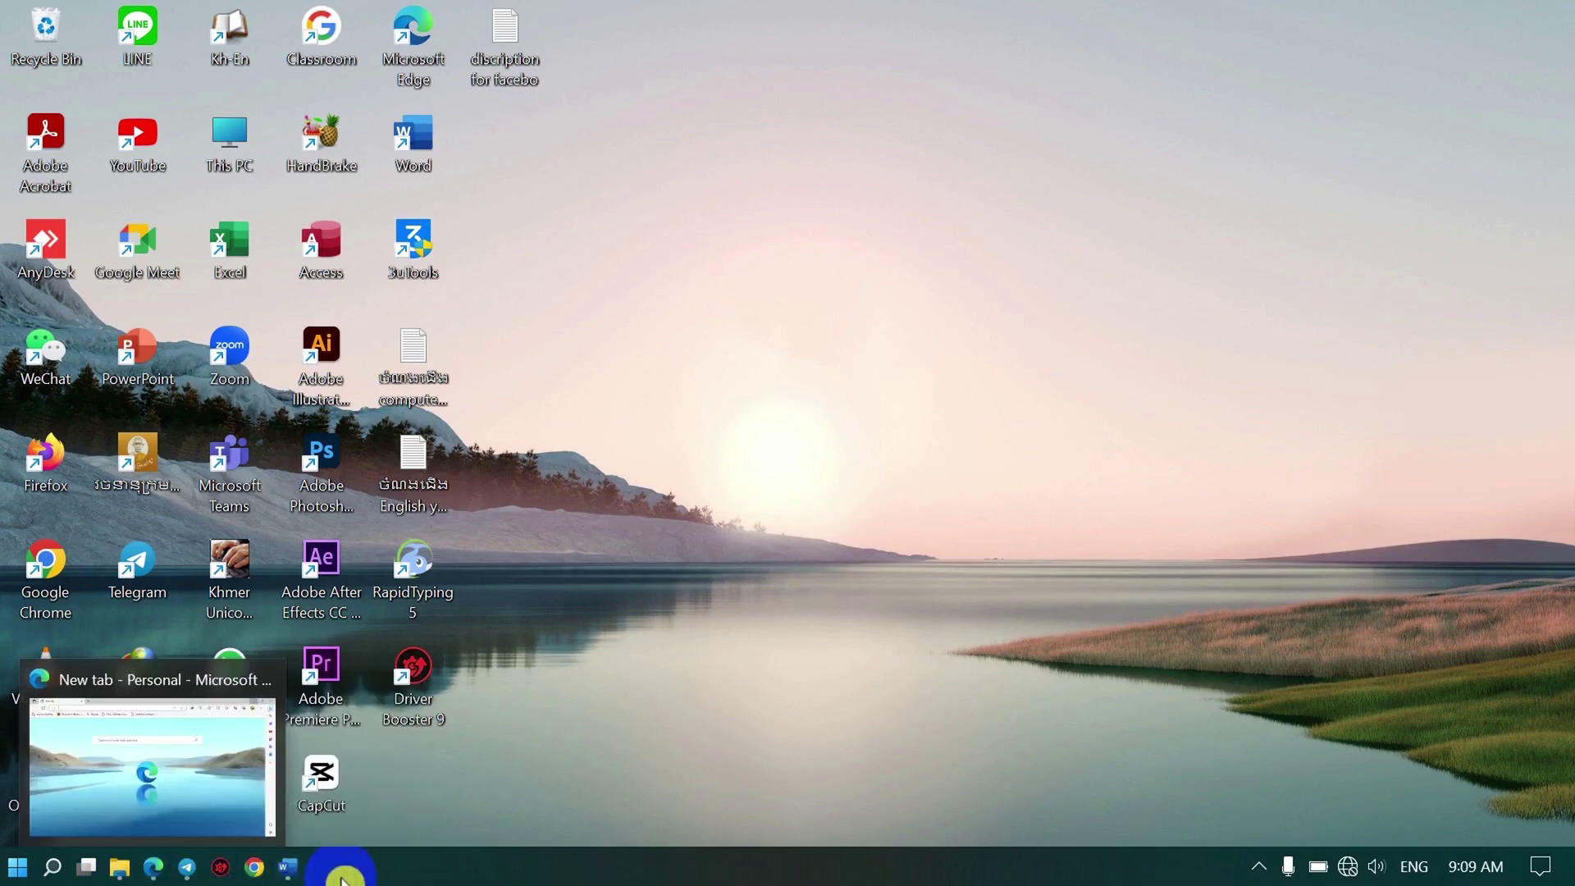
{"action": "left_click", "coordinate": [283, 874]}
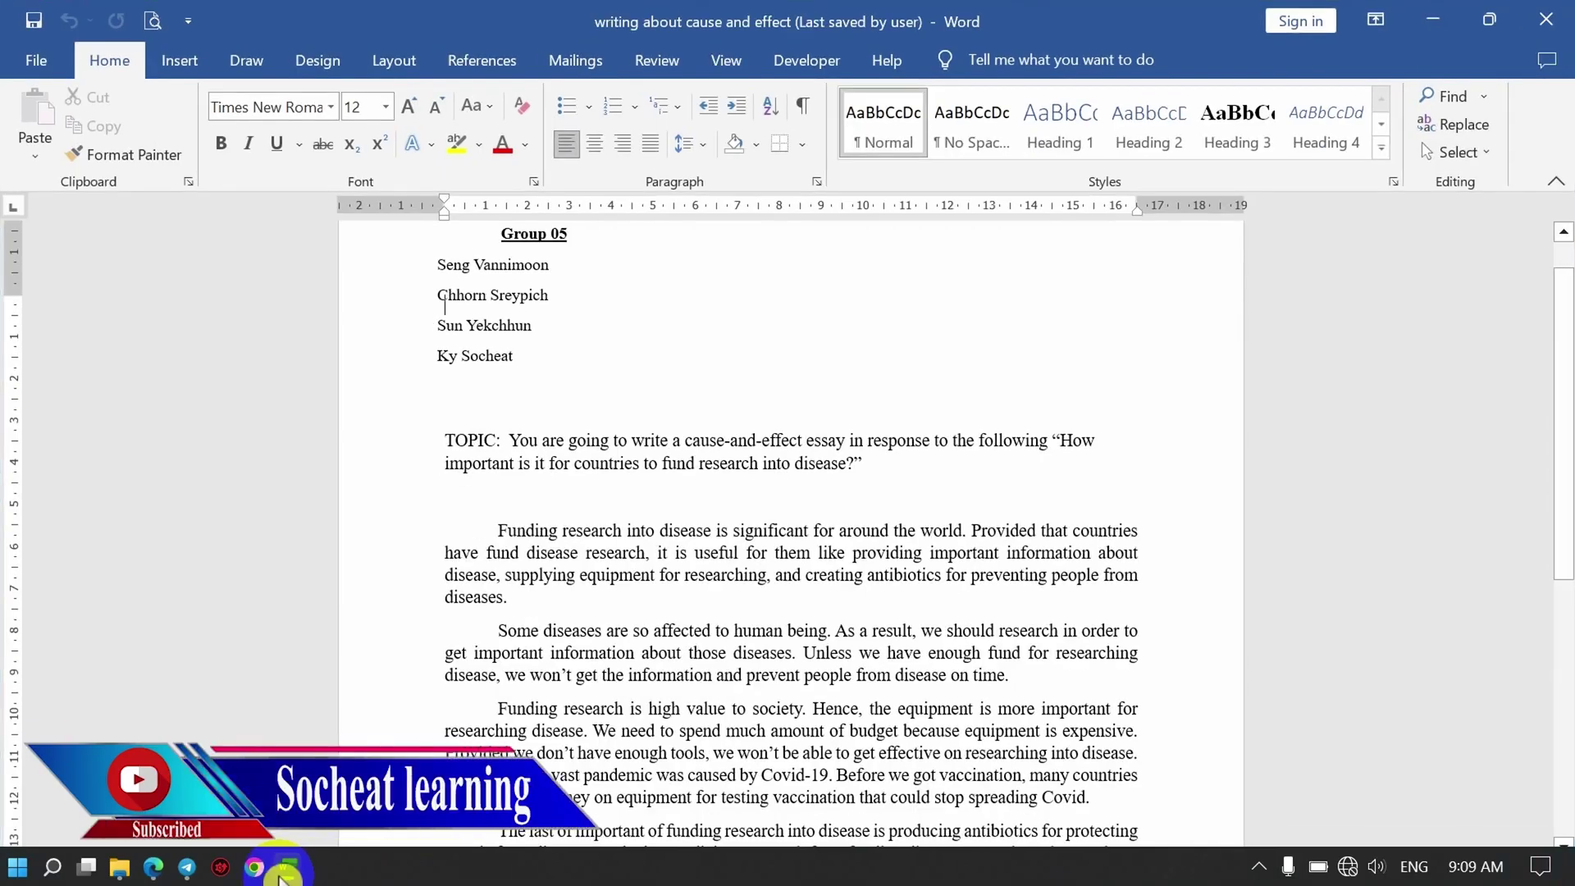
{"action": "left_click", "coordinate": [283, 875]}
- Bring up the study university window and switch from it to the Word document
{"action": "left_click", "coordinate": [123, 869]}
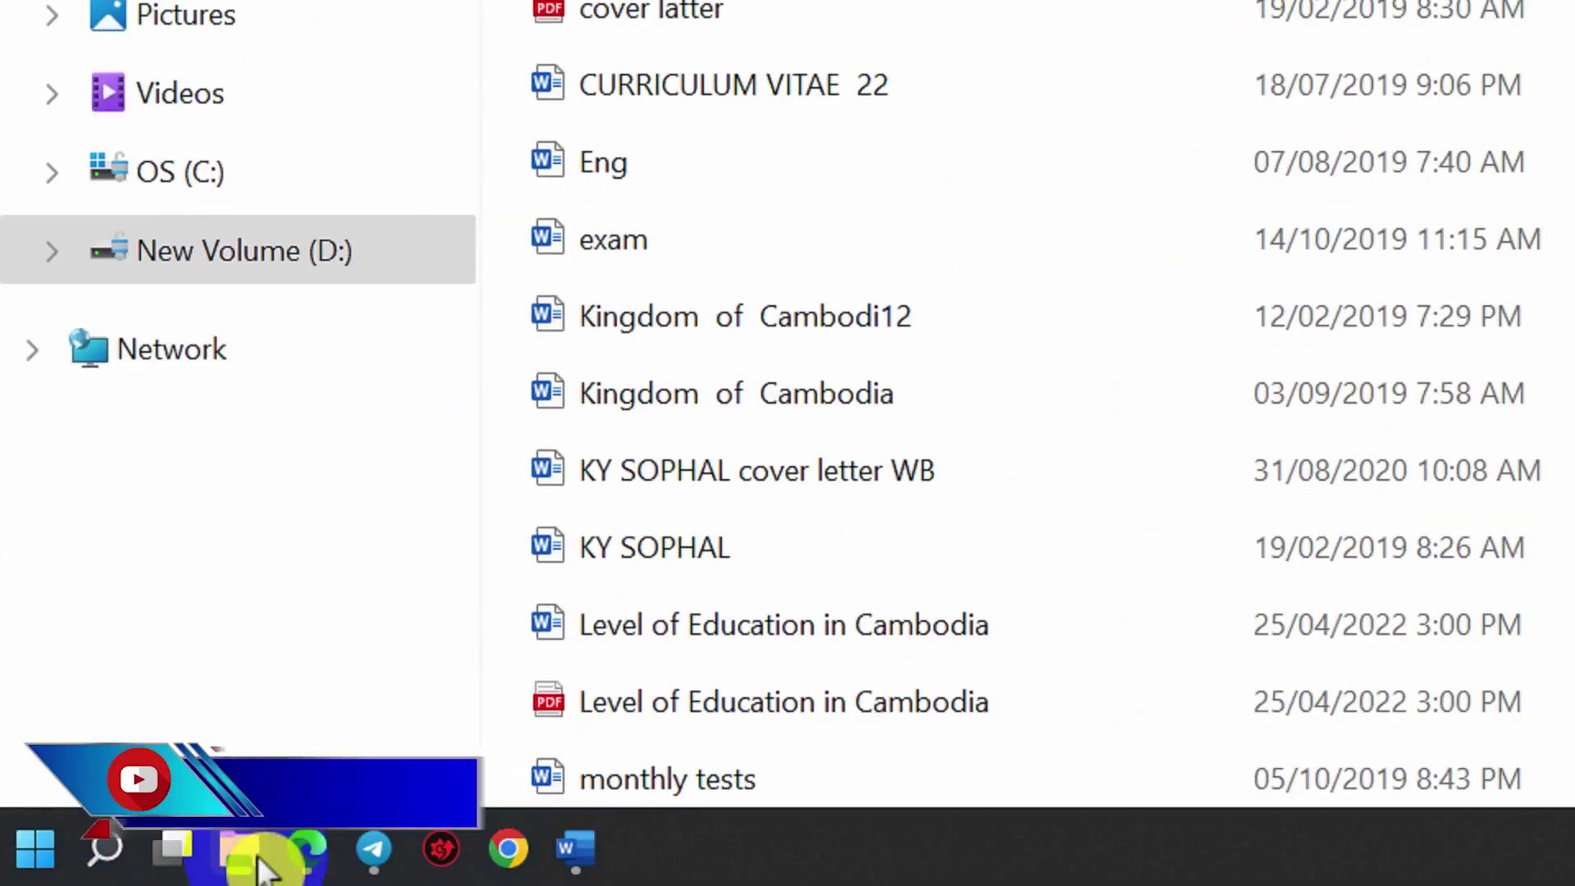
{"action": "mouse_move", "coordinate": [328, 868]}
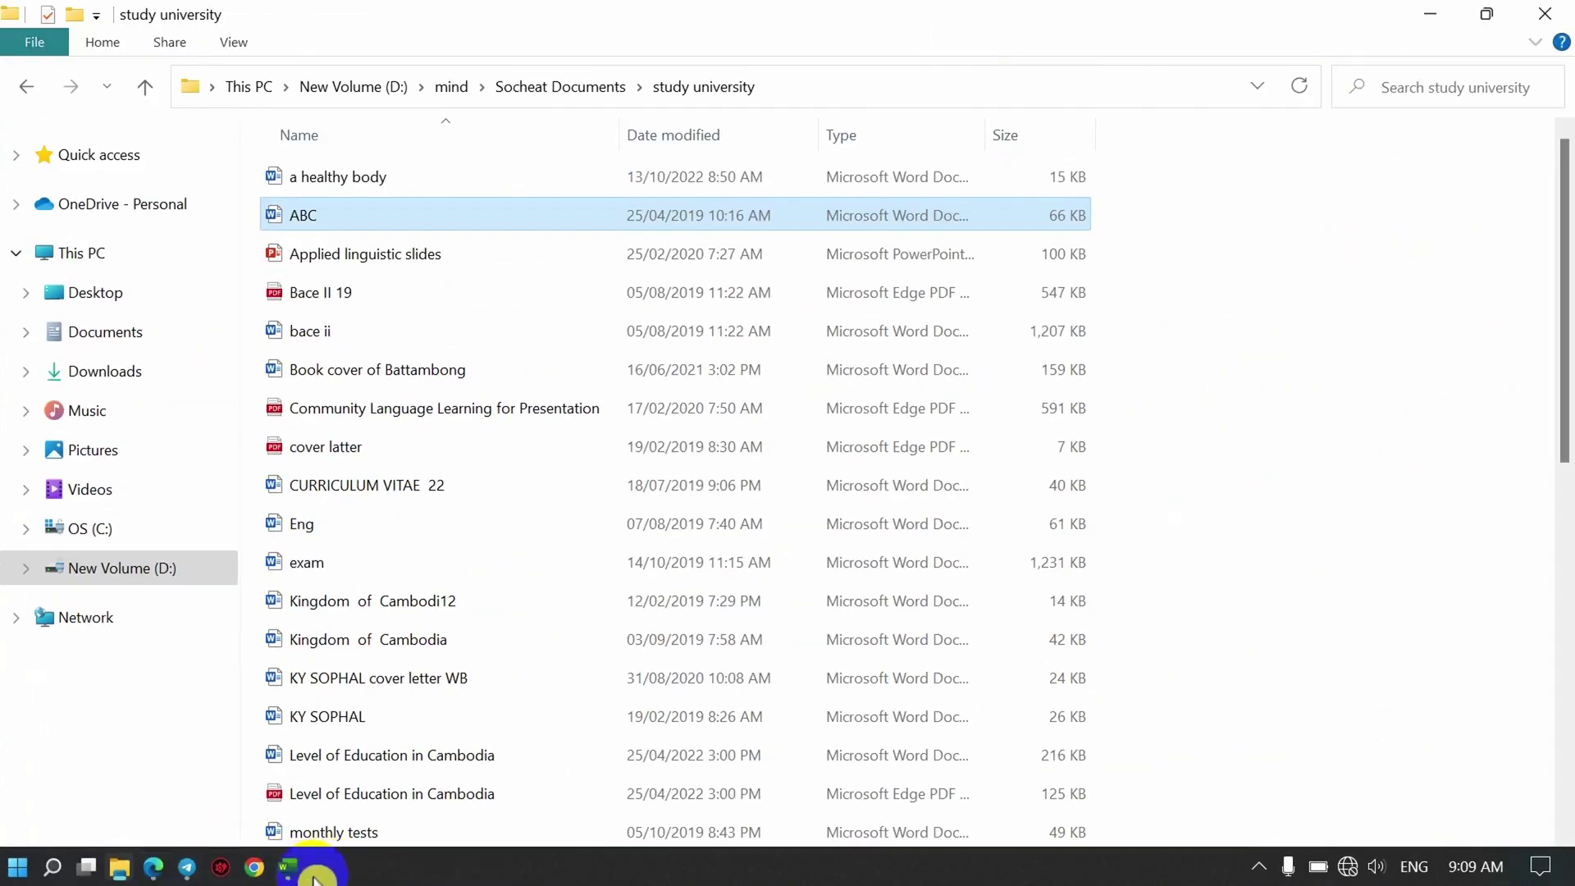
{"action": "mouse_move", "coordinate": [279, 871]}
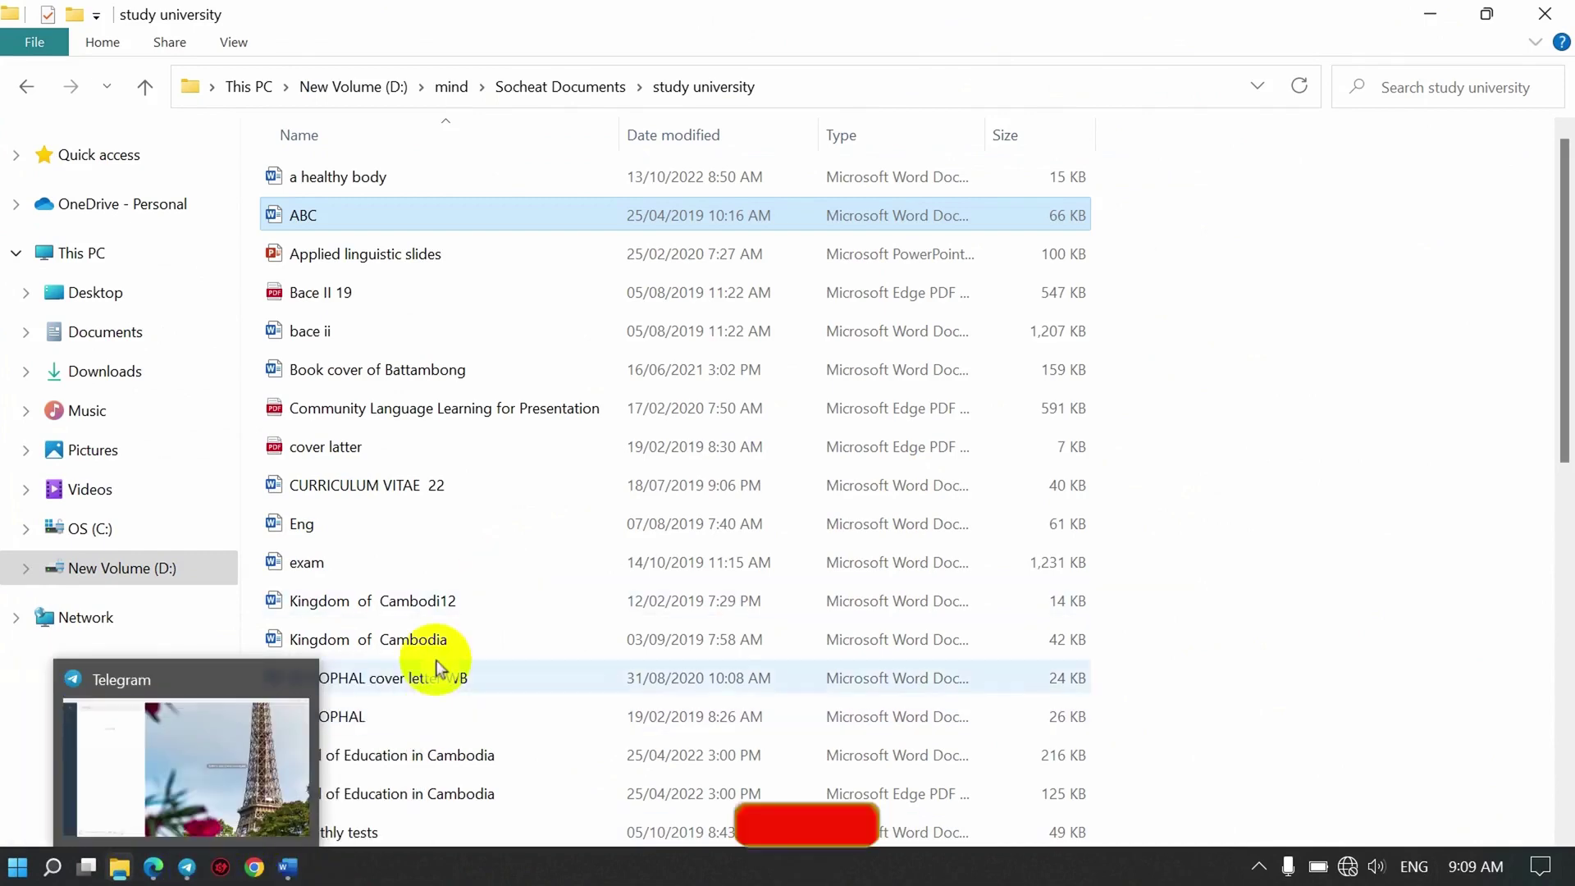
{"action": "left_click", "coordinate": [288, 868]}
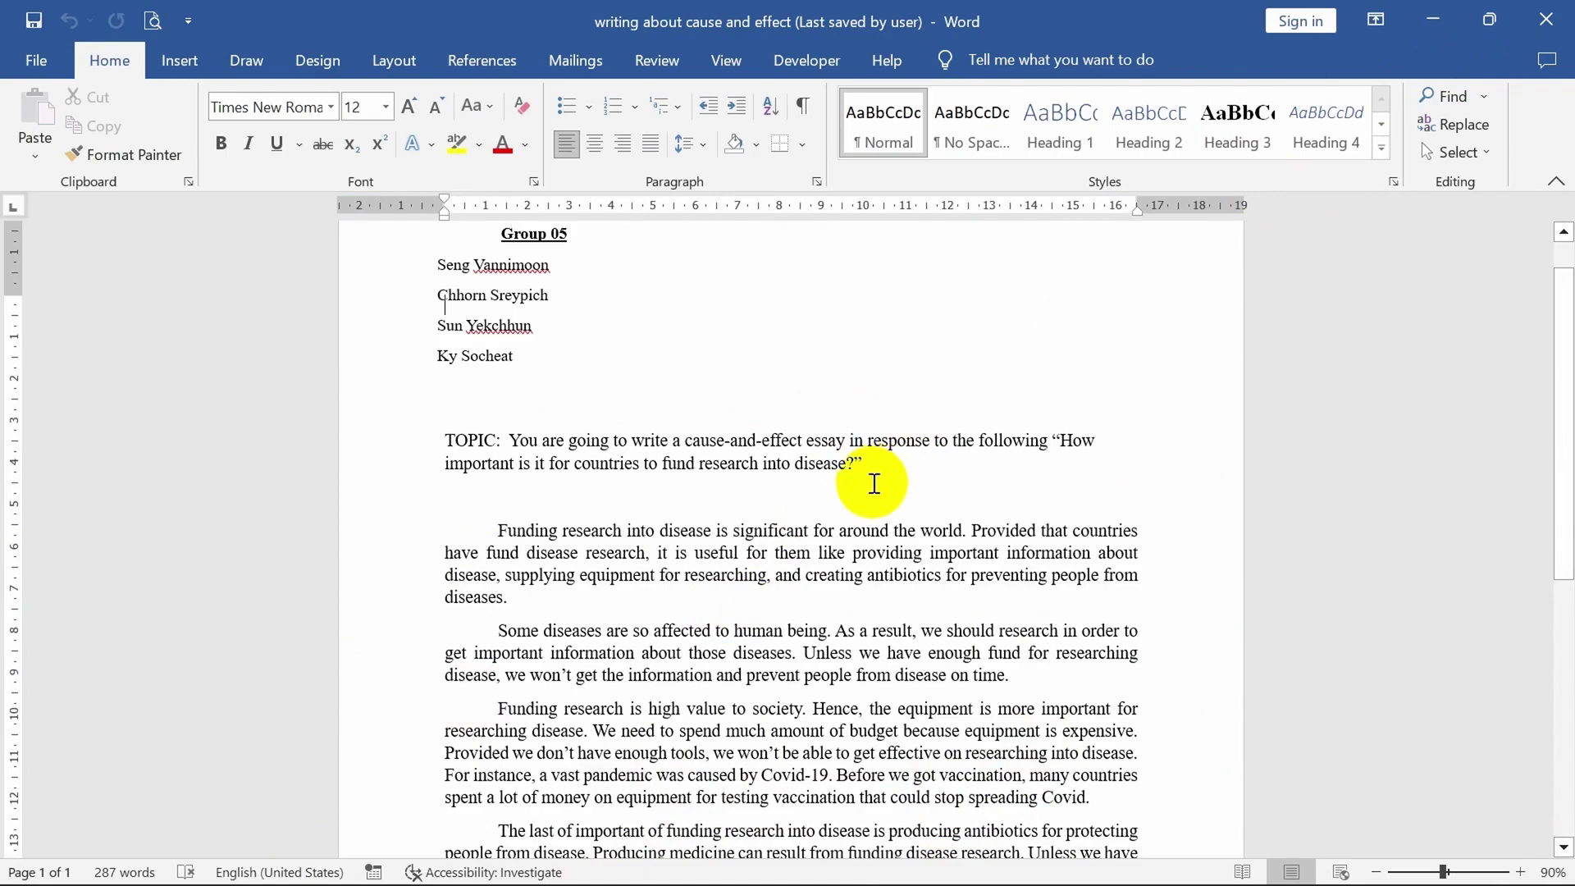
- Cycle through the open windows in the window switcher and switch to Telegram
{"action": "key", "text": "alt+Tab"}
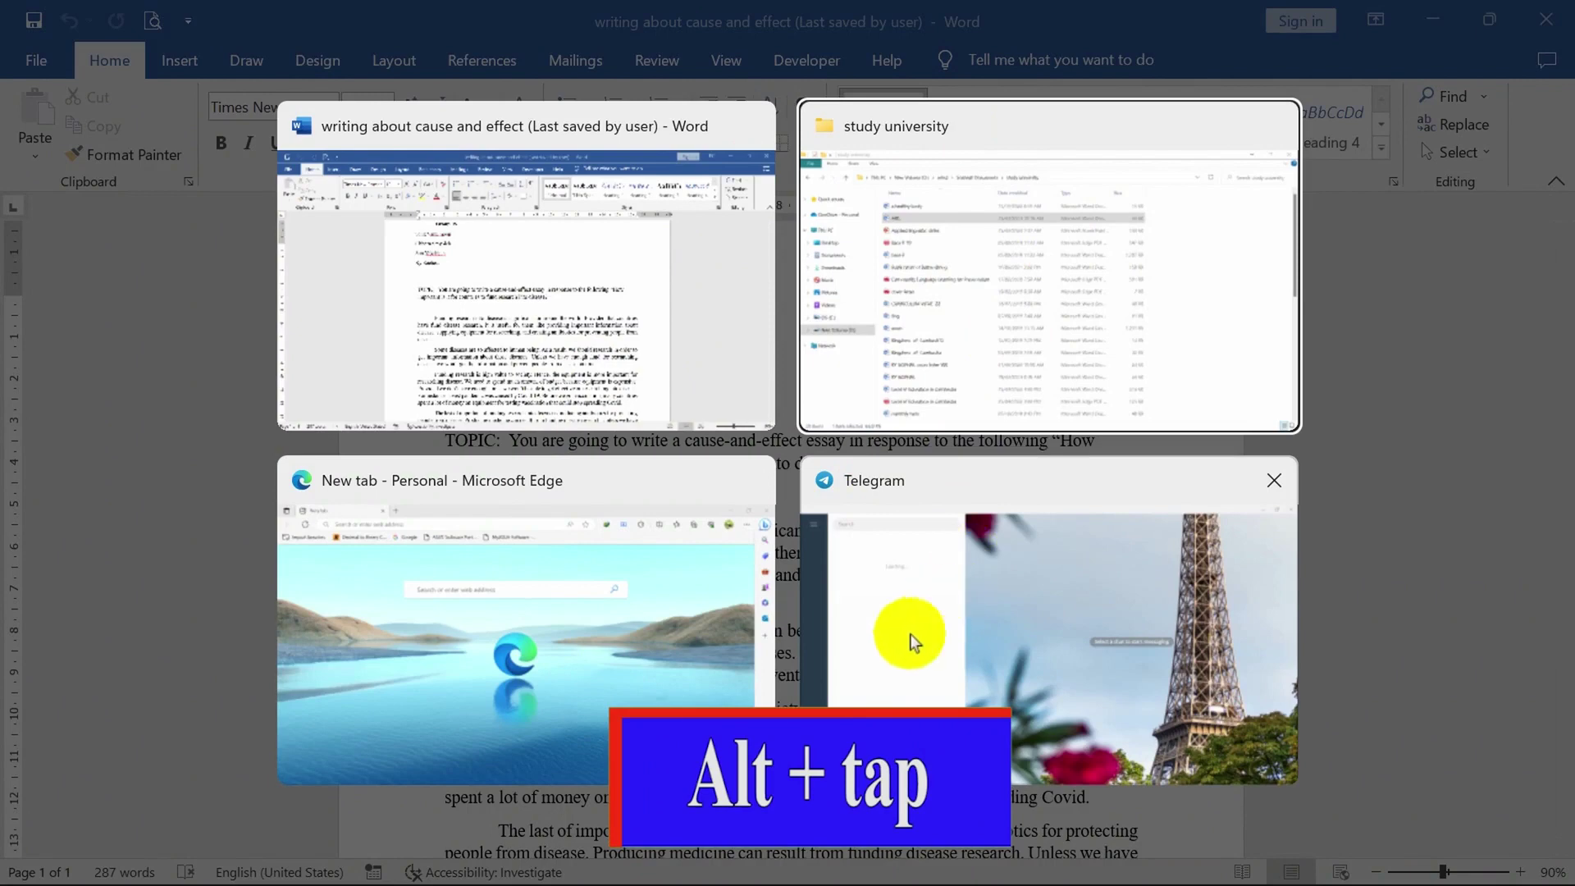
{"action": "key", "text": "alt+Tab"}
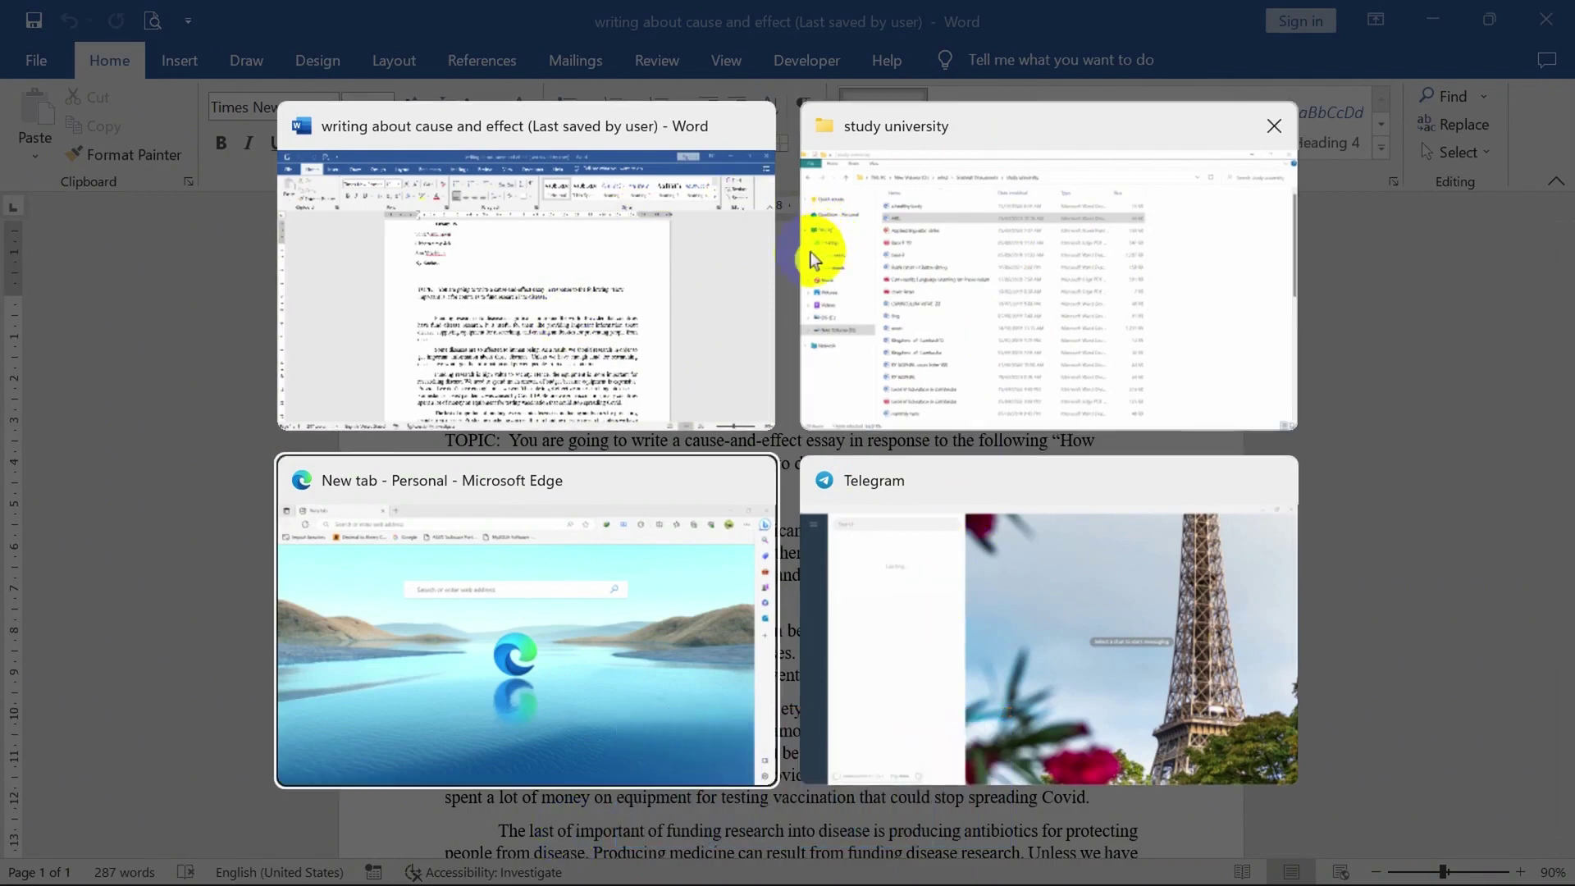
{"action": "key", "text": "alt+Tab"}
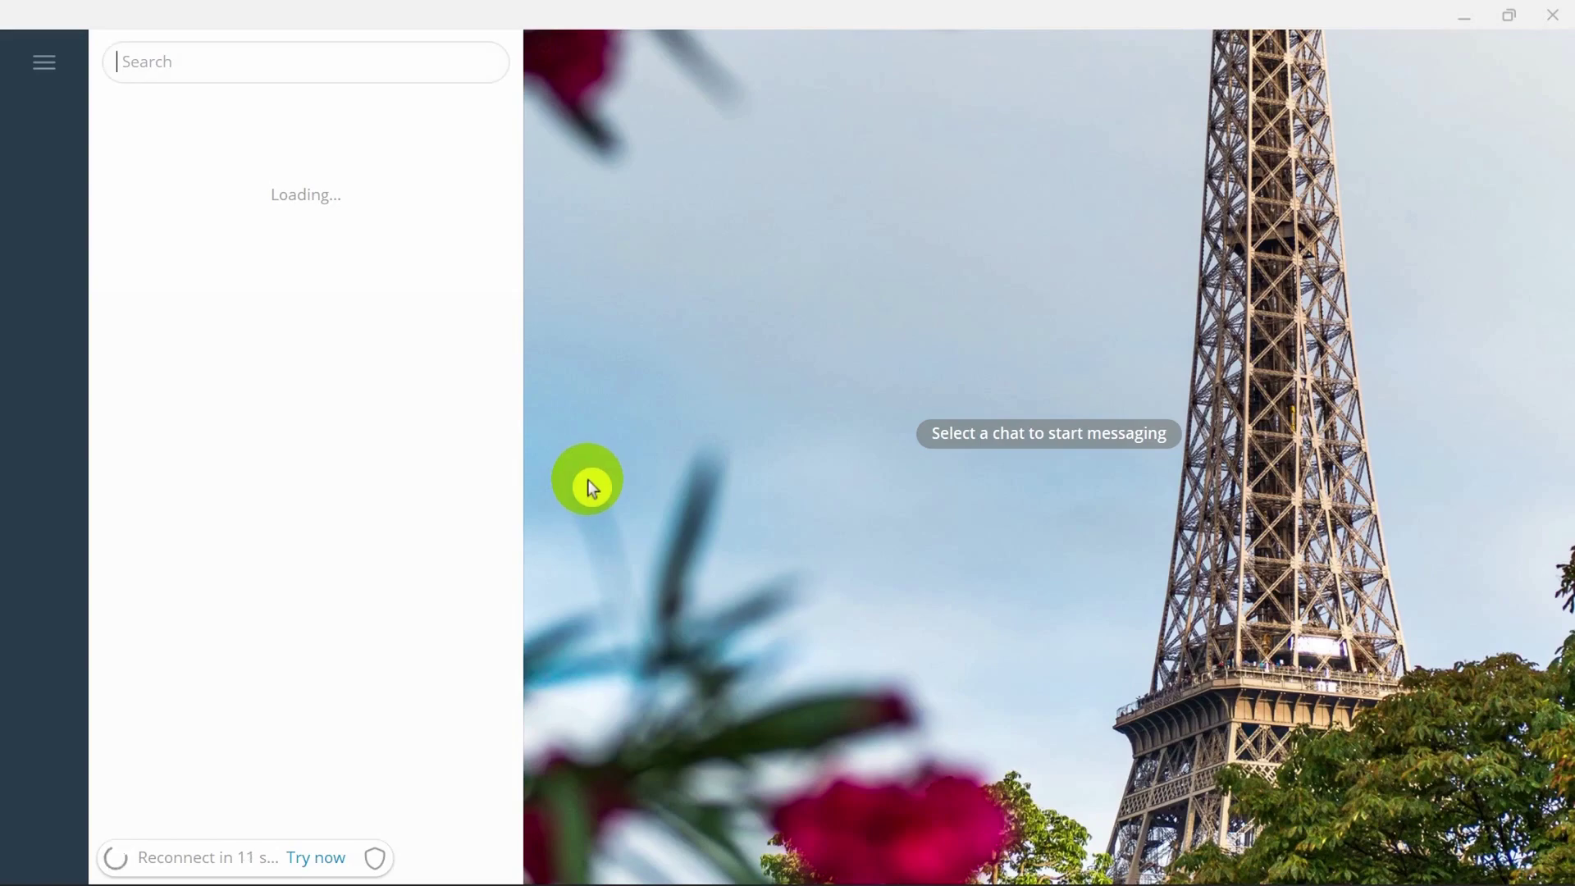
- Cycle through the open windows again and switch to the Microsoft Edge new tab
{"action": "key", "text": "alt+Tab"}
{"action": "left_click", "coordinate": [587, 484]}
{"action": "key", "text": "alt+Tab"}
{"action": "key", "text": "alt+Tab"}
{"action": "key", "text": "alt+Tab"}
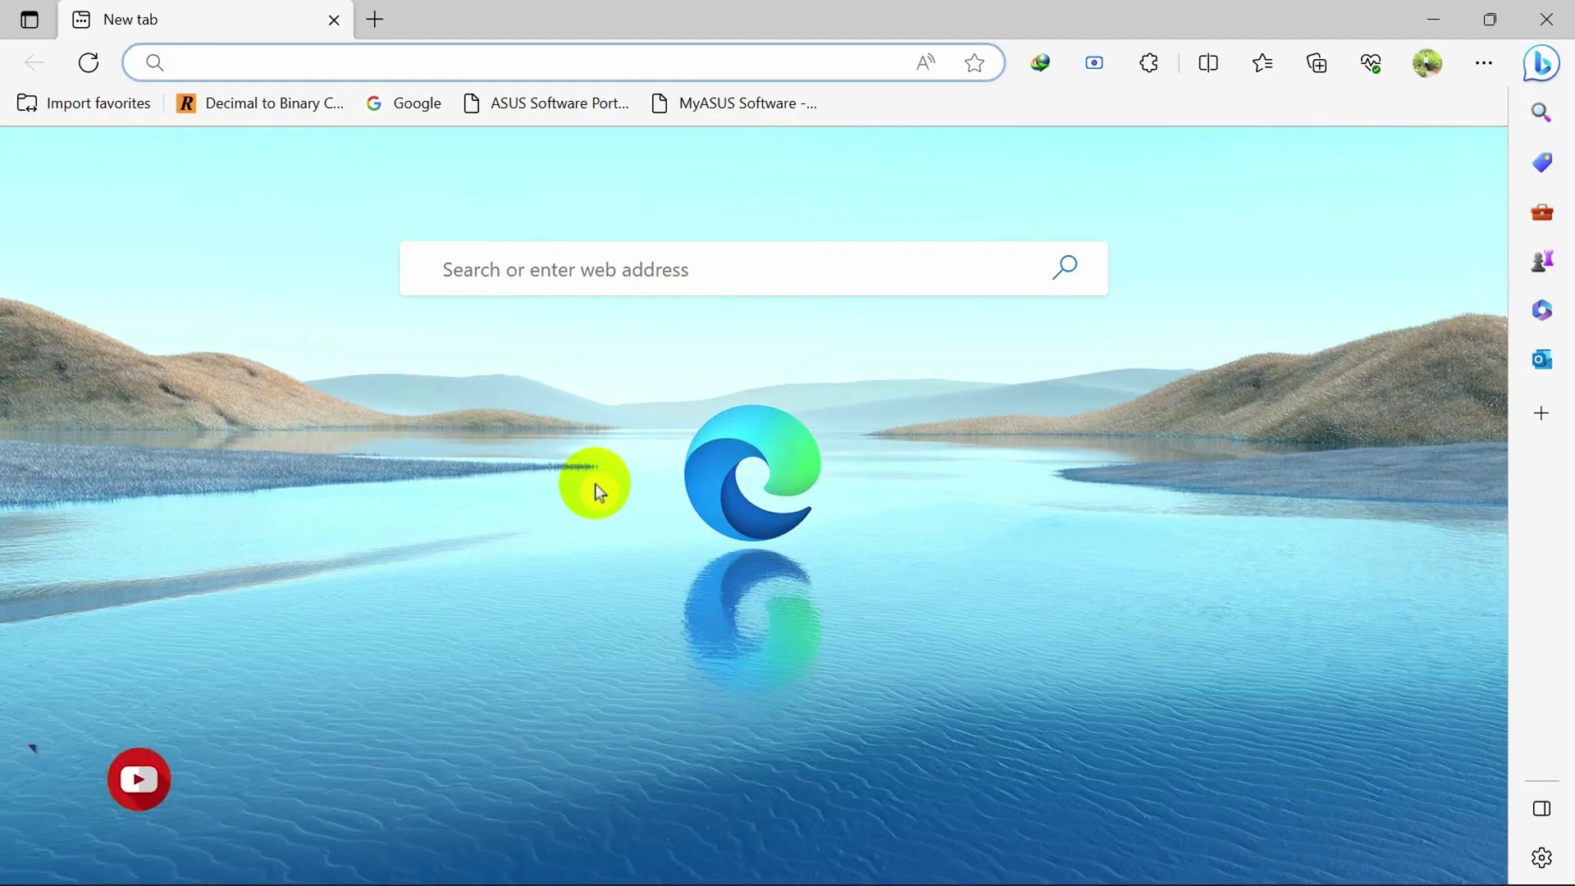
- Switch from Edge back to the Word document "writing about cause and effect"
{"action": "key", "text": "alt+Tab"}
{"action": "key", "text": "alt+Tab"}
{"action": "key", "text": "alt+Tab"}
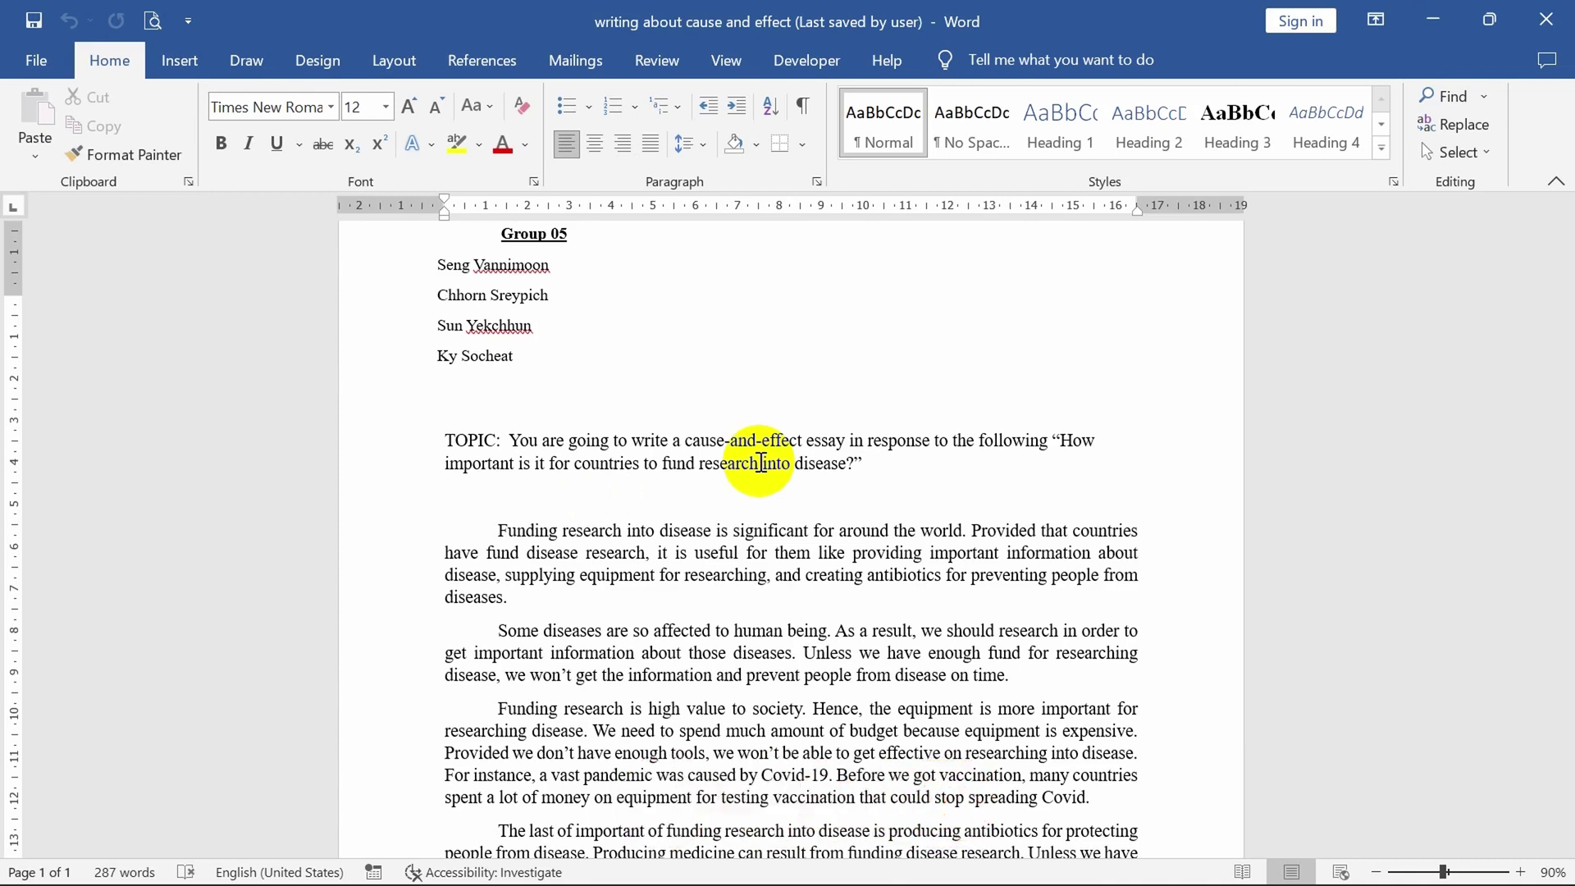
{"action": "mouse_move", "coordinate": [467, 883]}
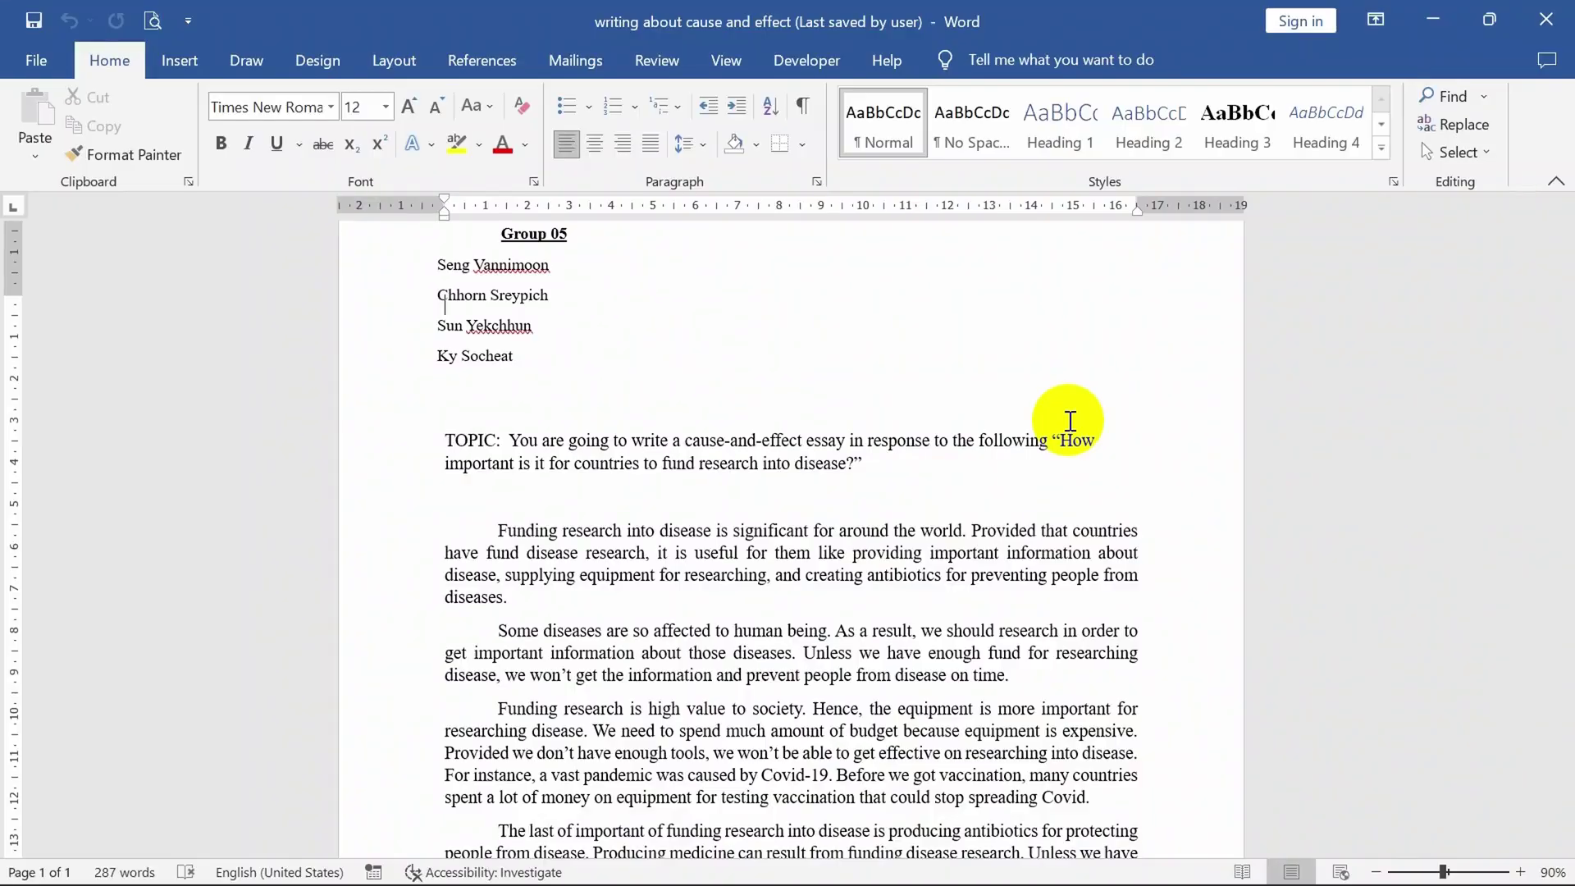
{"action": "mouse_move", "coordinate": [200, 883]}
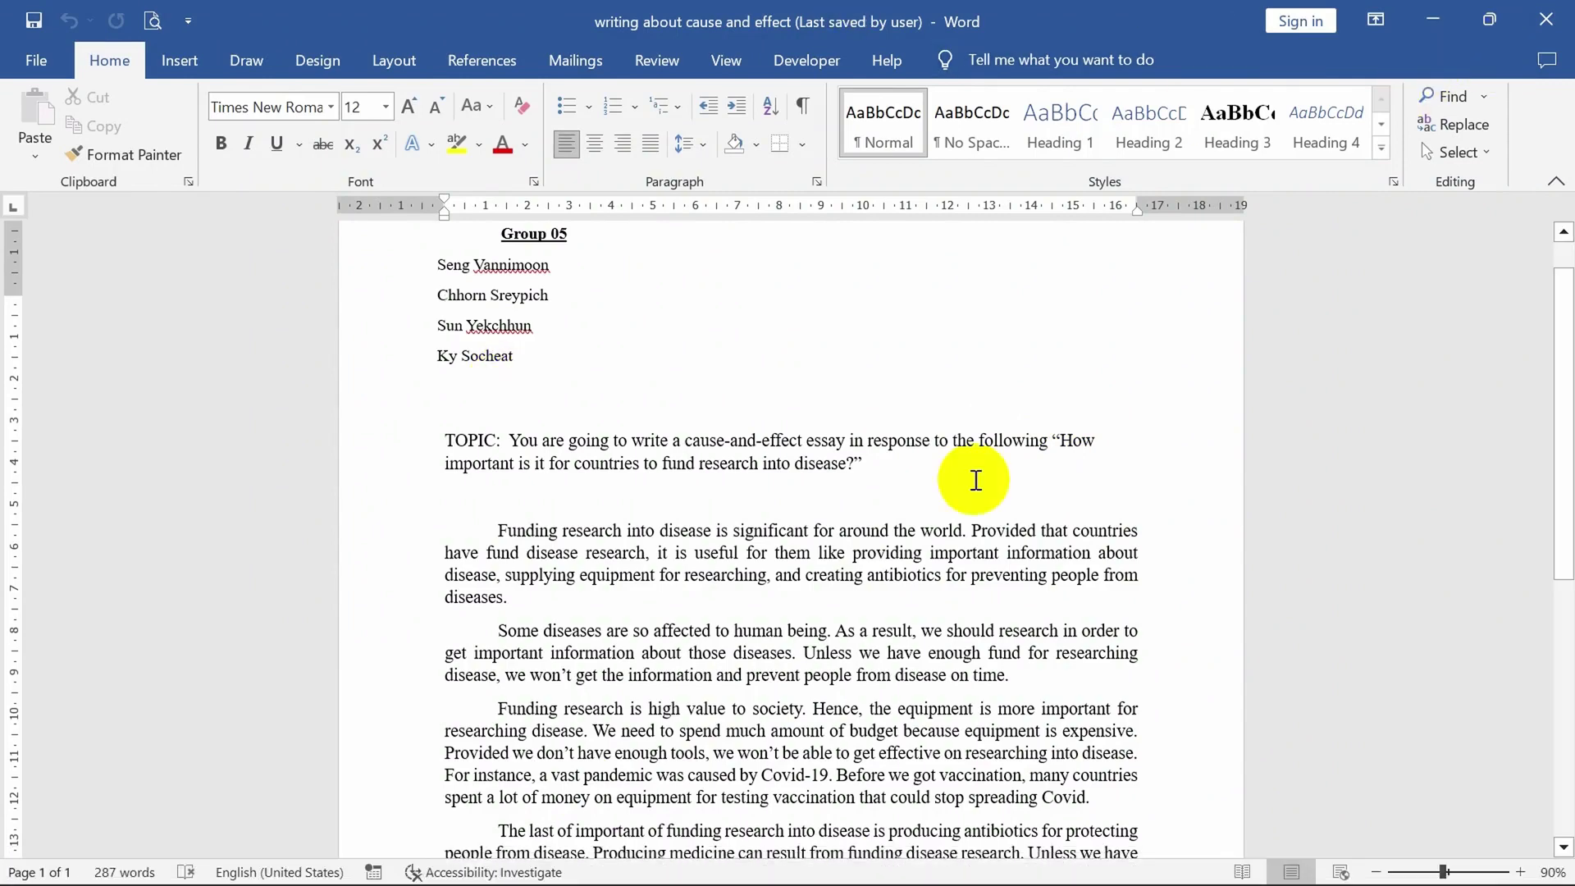
{"action": "mouse_move", "coordinate": [1423, 871]}
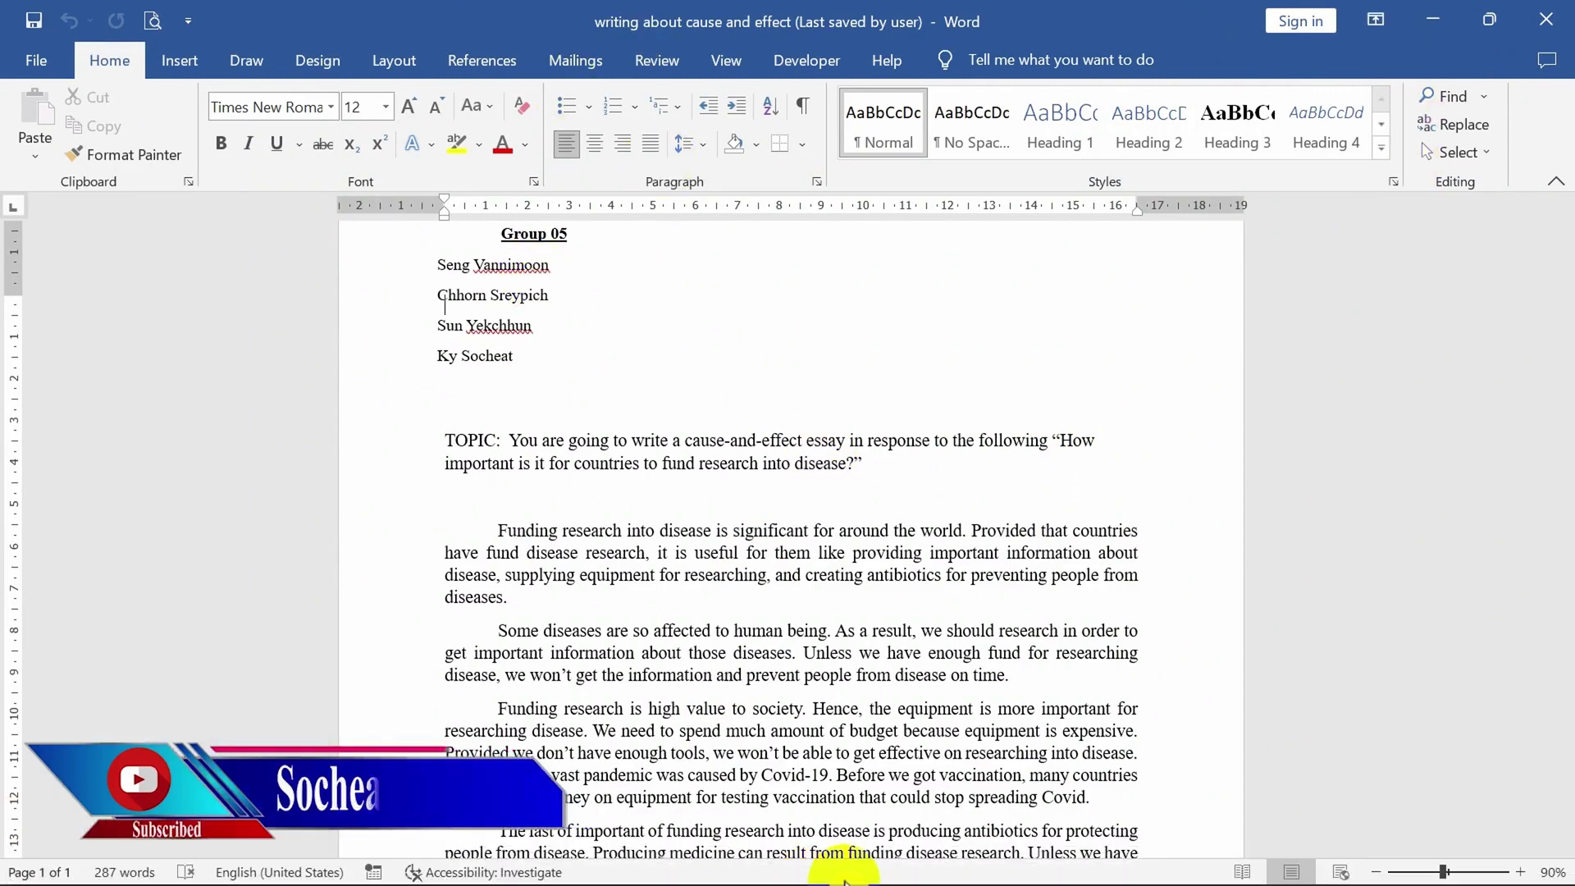
{"action": "mouse_move", "coordinate": [1346, 878]}
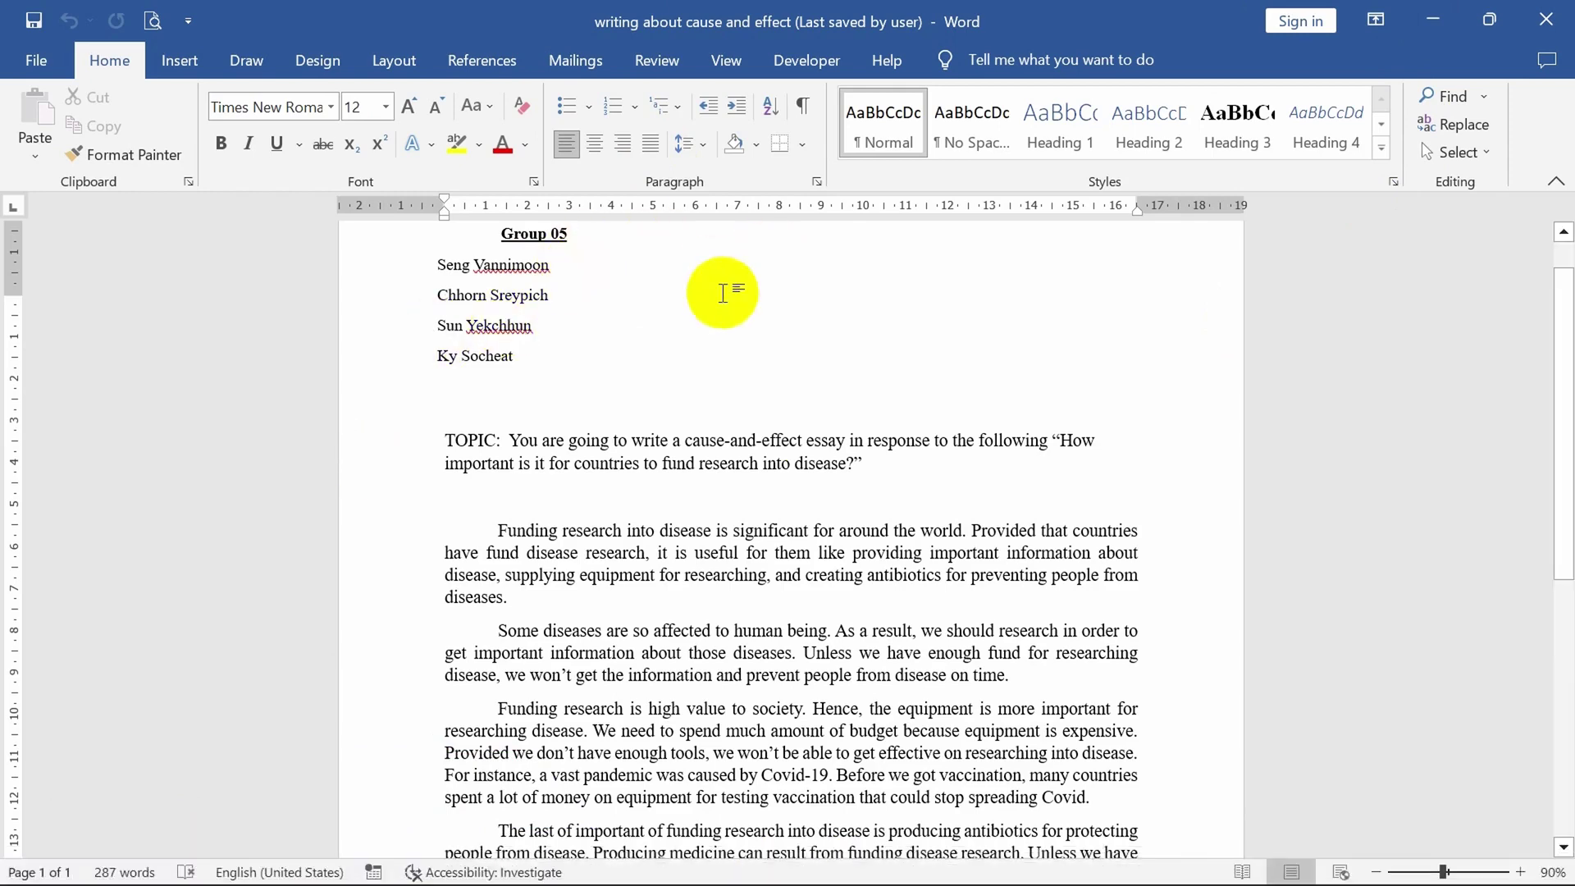
{"action": "scroll", "coordinate": [819, 560], "scroll_direction": "down", "scroll_amount": 2}
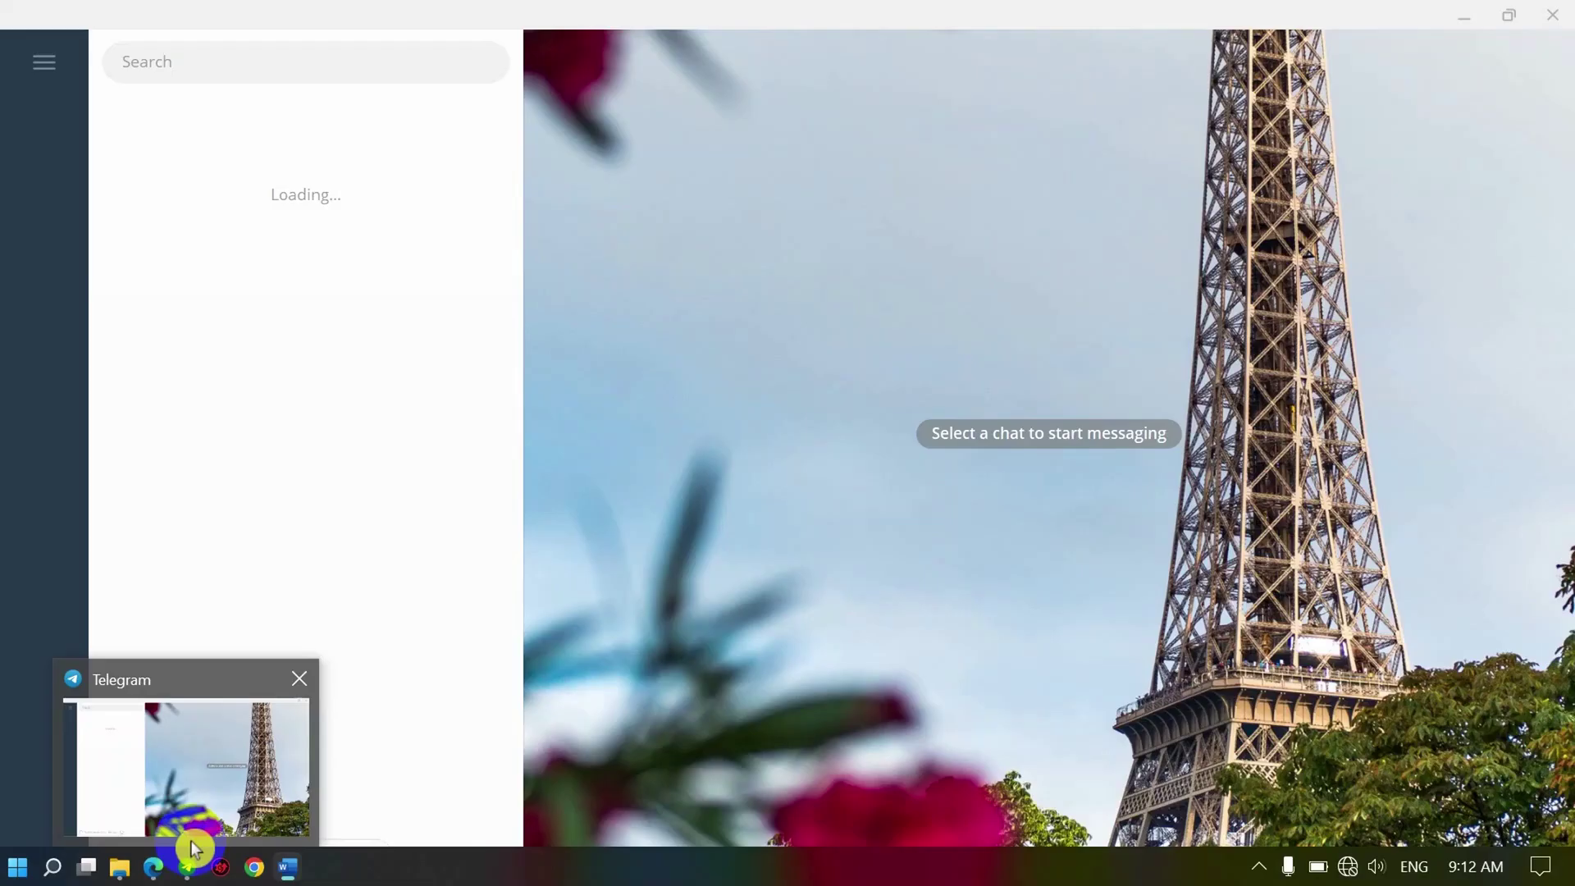
- Lock the computer so that the Windows lock screen is shown
{"action": "key", "text": "super+l"}
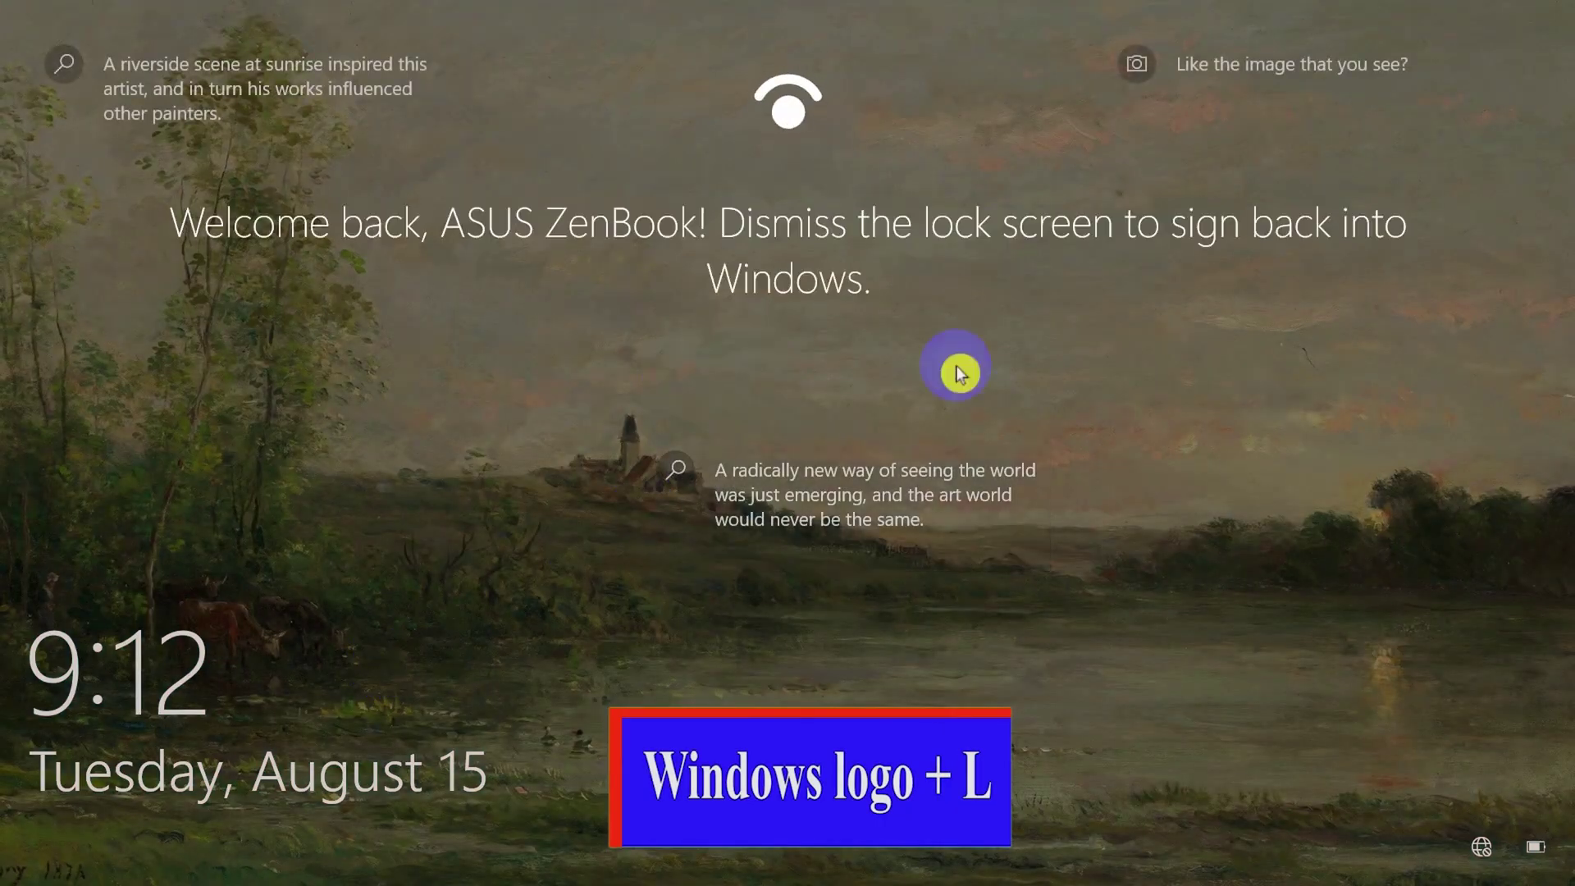